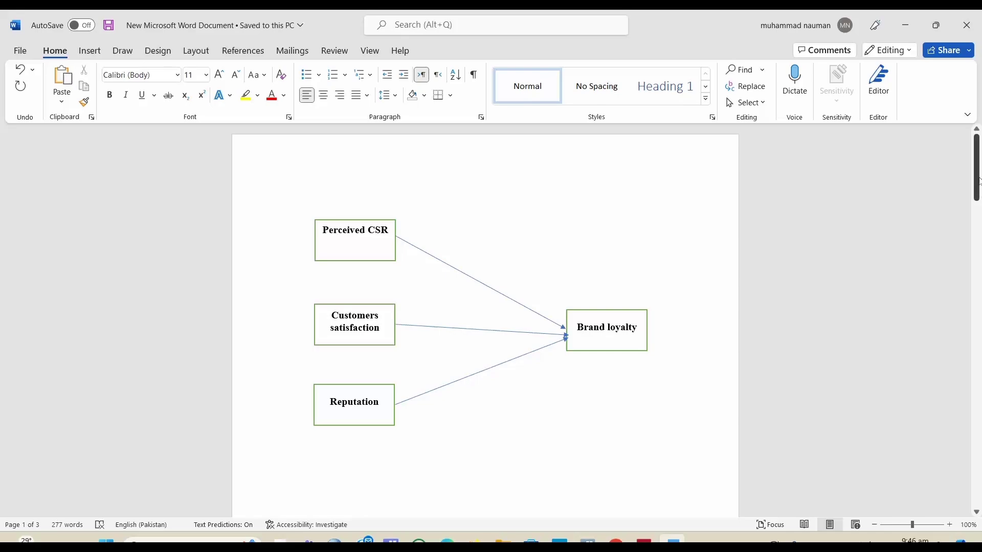
# Step: Review the research model, questionnaire item table and demographic table in the Word document
pyautogui.moveTo(979, 180); pyautogui.dragTo(979, 442)
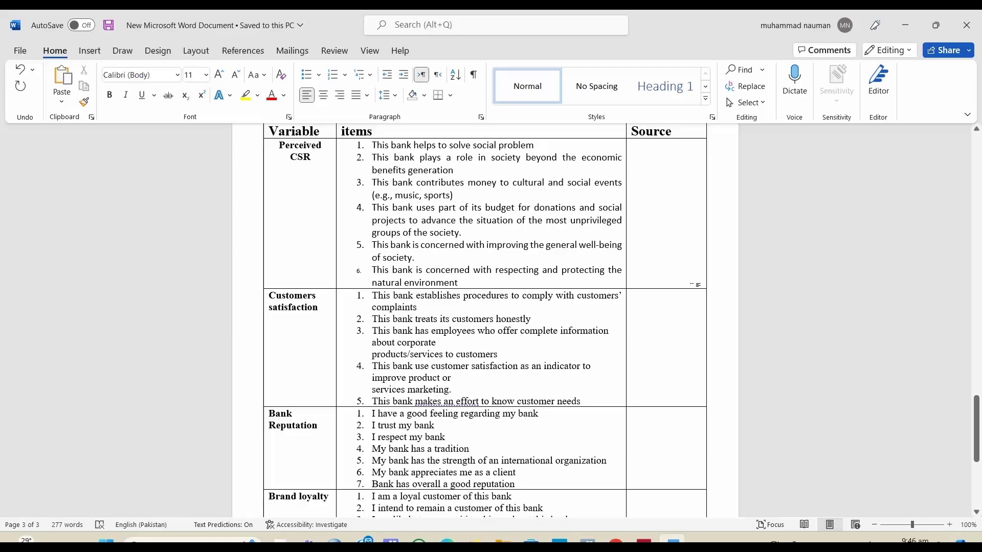
pyautogui.moveTo(977, 430); pyautogui.dragTo(977, 415)
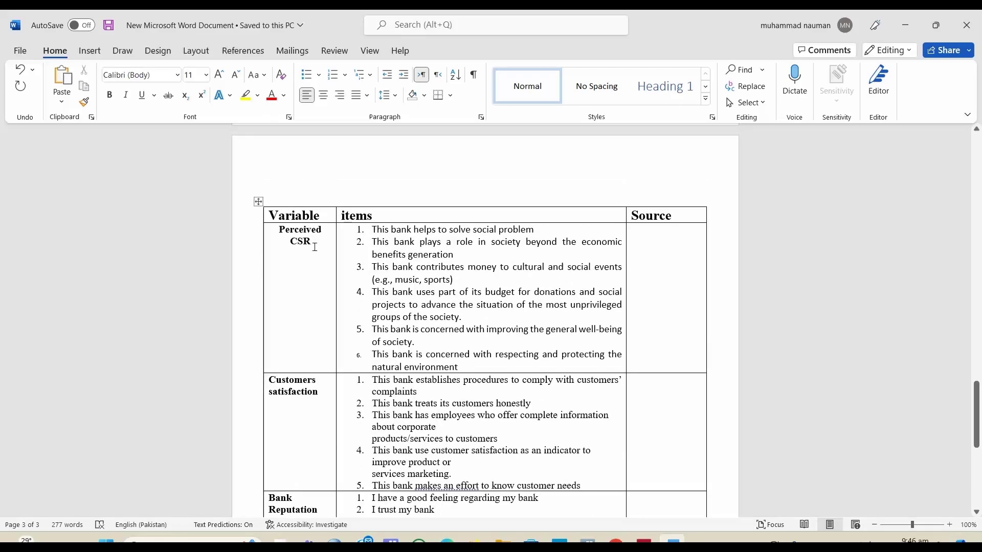
pyautogui.click(360, 356)
pyautogui.click(314, 393)
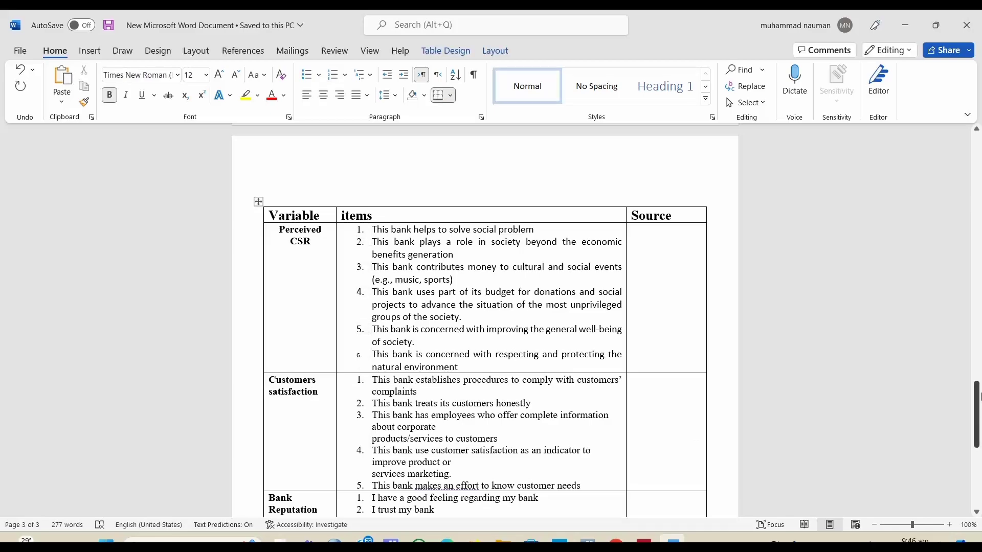
pyautogui.moveTo(979, 400); pyautogui.dragTo(979, 278)
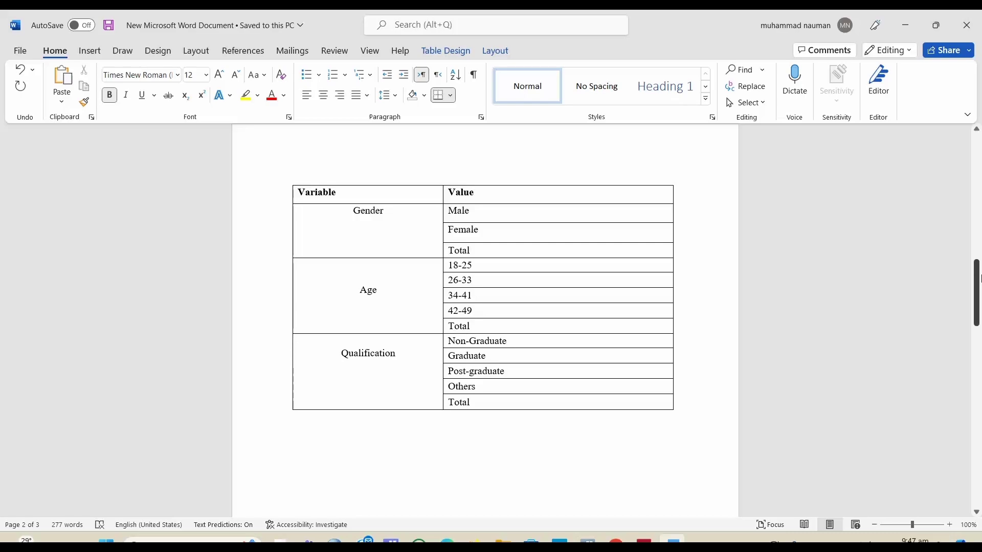
pyautogui.moveTo(979, 279); pyautogui.dragTo(980, 344)
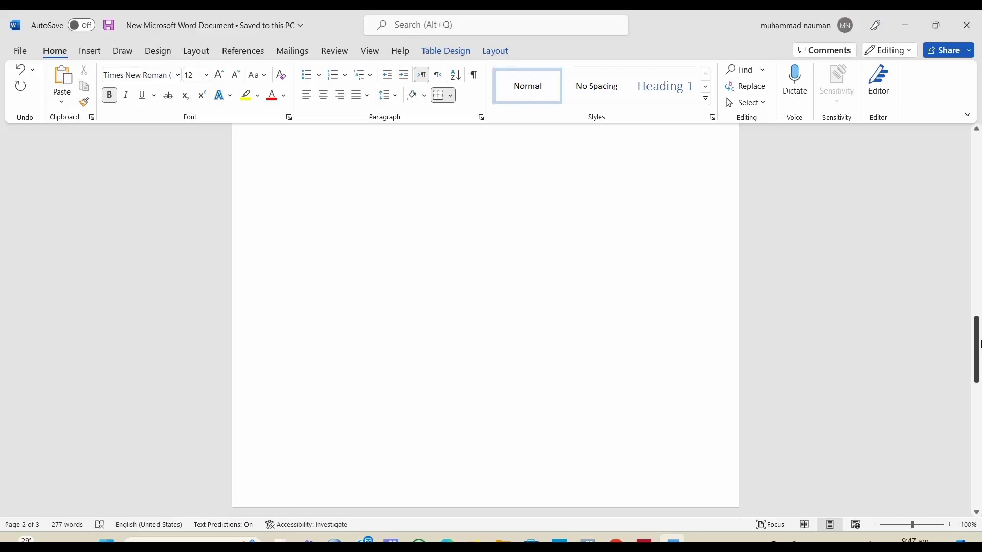
pyautogui.moveTo(979, 344); pyautogui.dragTo(979, 483)
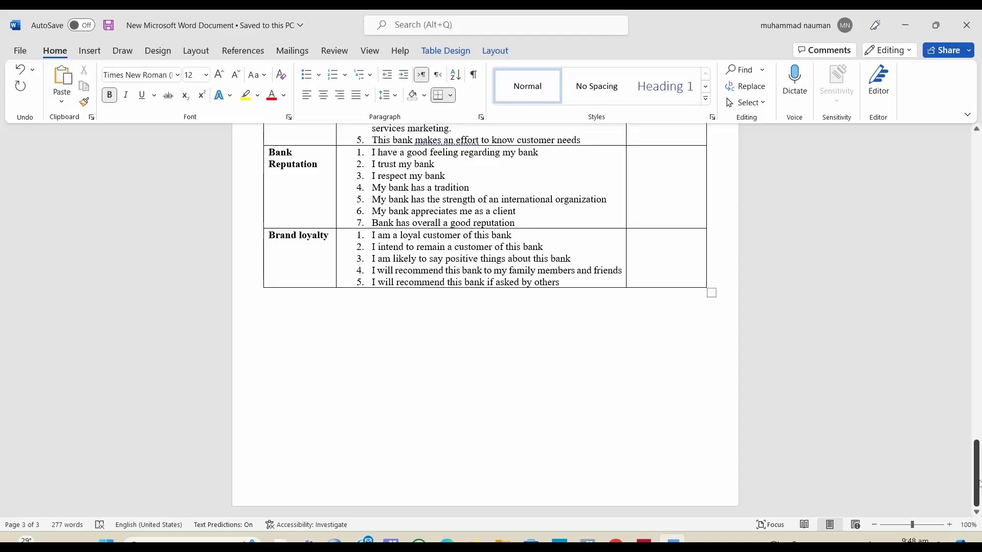
pyautogui.moveTo(978, 483); pyautogui.dragTo(978, 419)
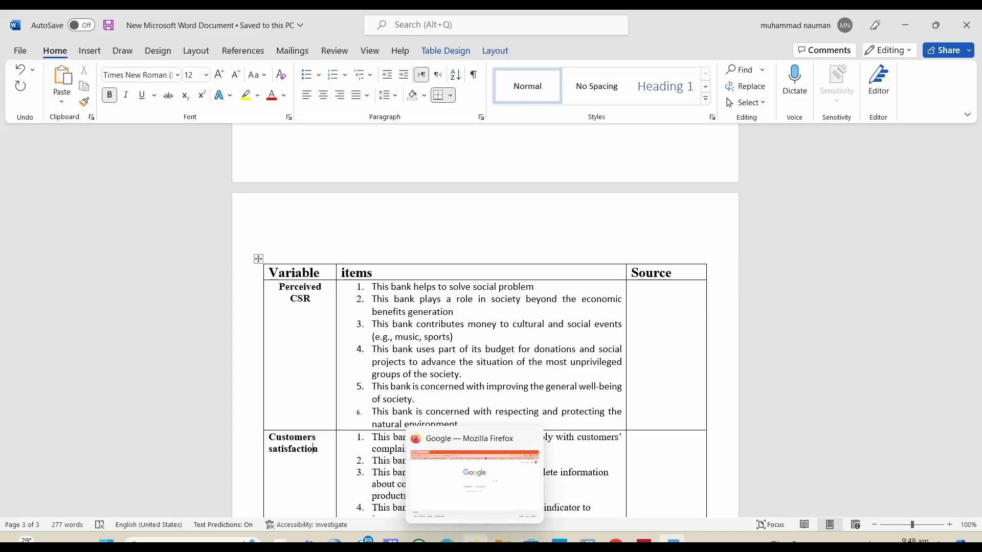
# Step: Switch to Firefox, open Google Forms from the Google apps menu and start a blank form
pyautogui.click(475, 543)
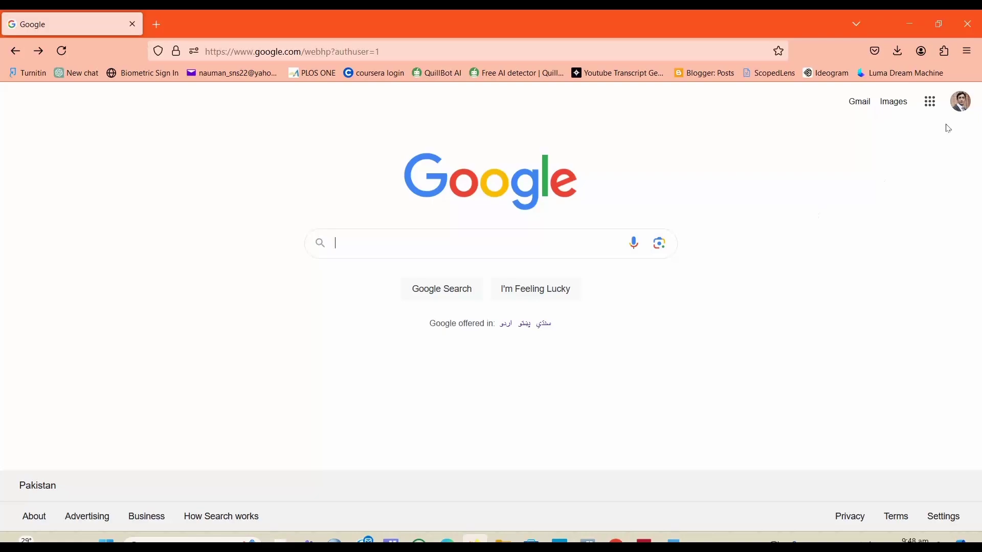
pyautogui.click(930, 105)
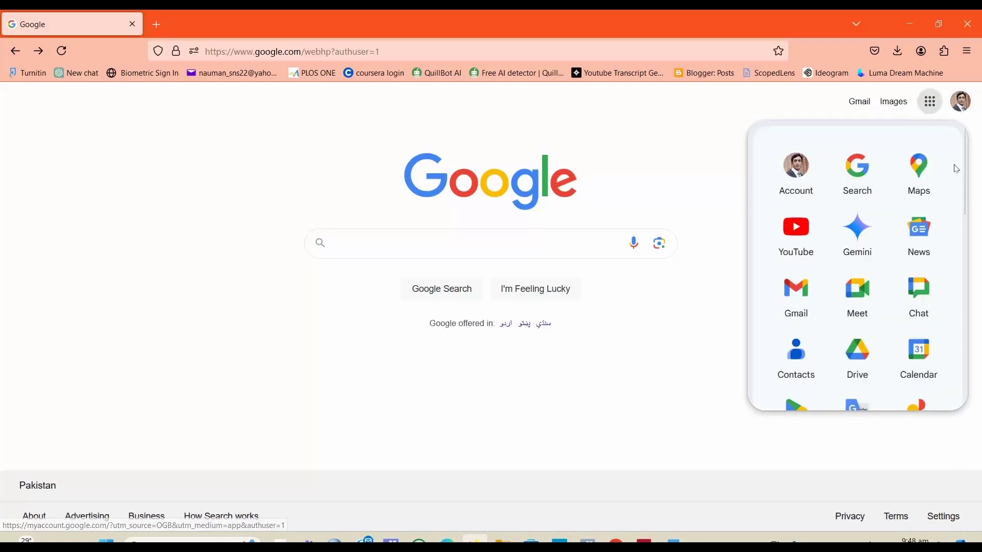
pyautogui.scroll(-2, 968, 219)
pyautogui.moveTo(968, 219); pyautogui.dragTo(977, 378)
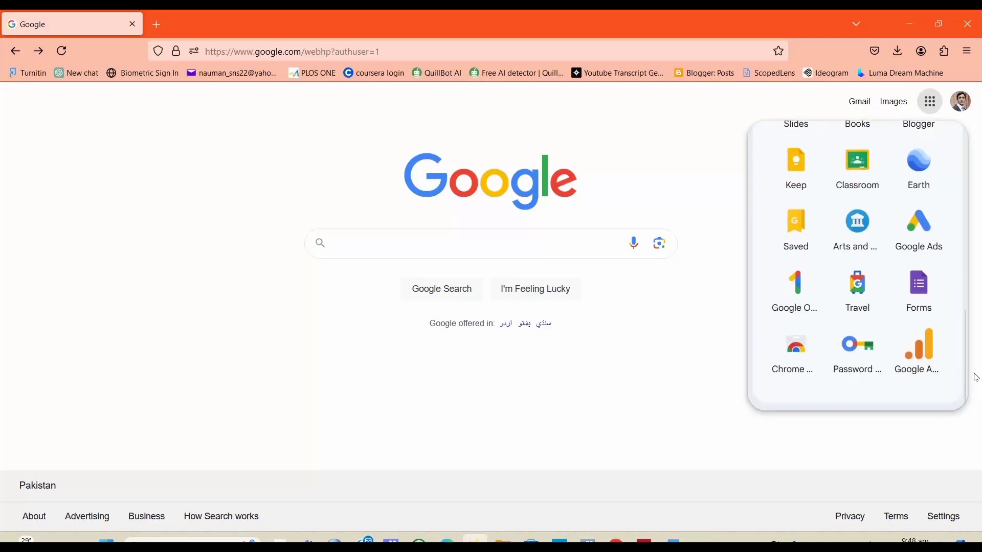
pyautogui.click(918, 293)
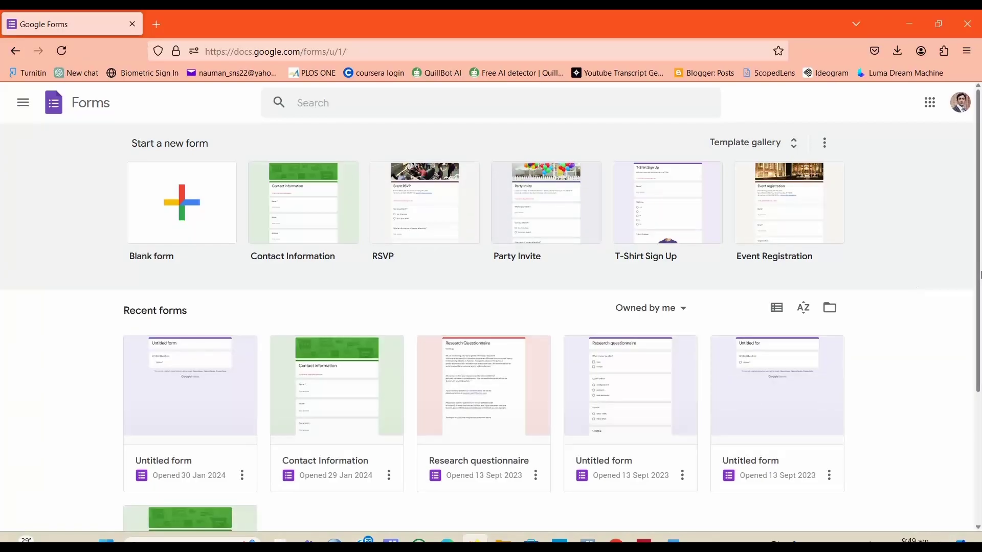
pyautogui.moveTo(980, 240)
pyautogui.mouseDown()
pyautogui.moveTo(979, 369)
pyautogui.moveTo(968, 252)
pyautogui.mouseUp()
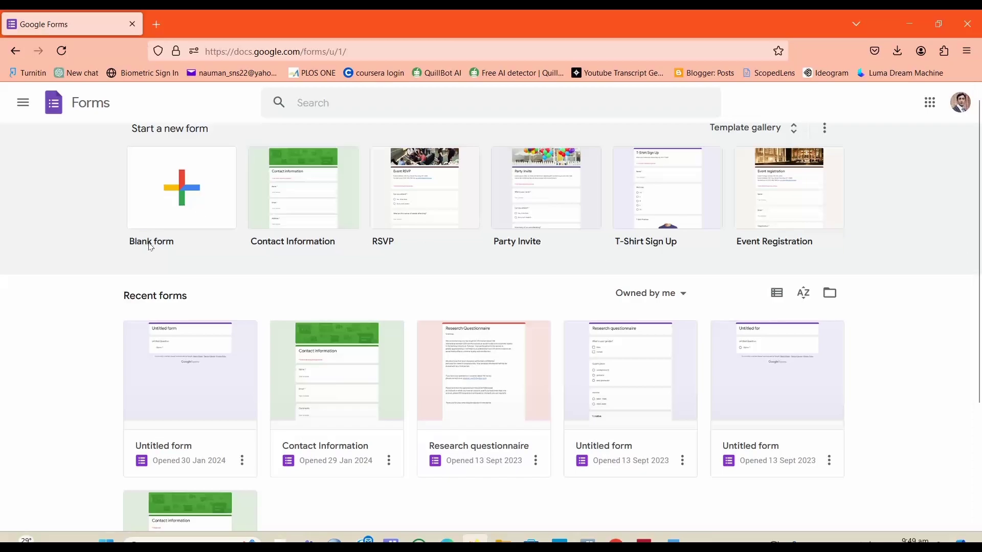
pyautogui.click(187, 192)
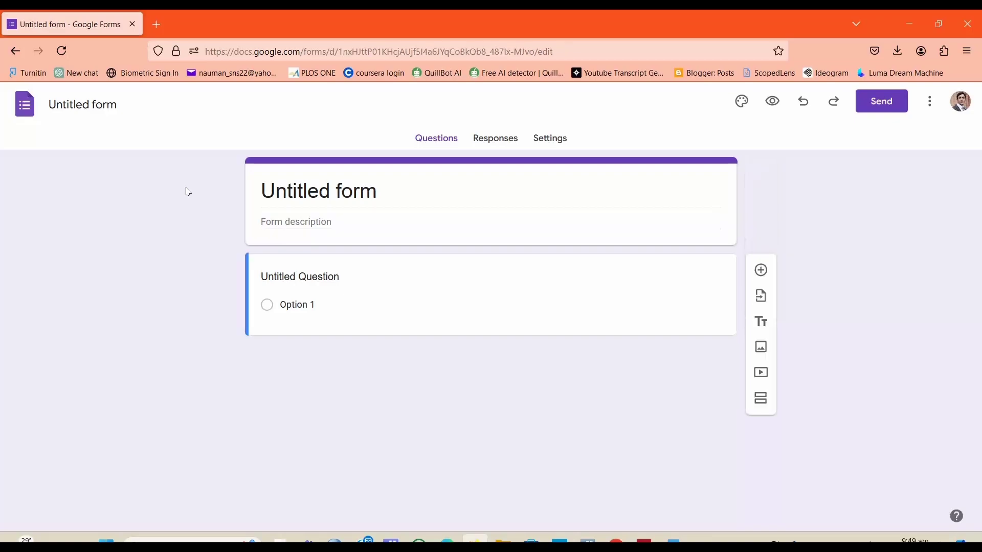
# Step: Rename the form title to Questionnaire
pyautogui.click(305, 222)
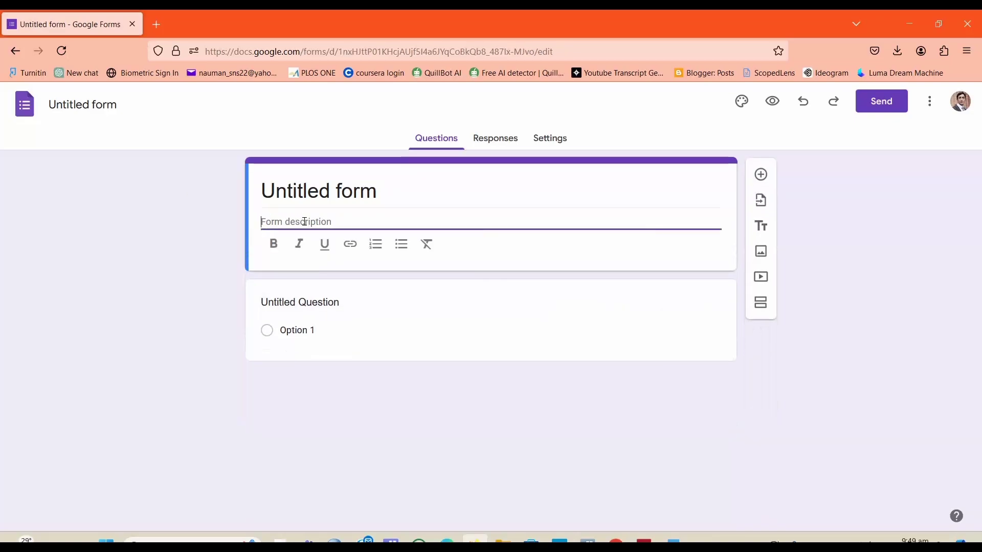
pyautogui.click(373, 199)
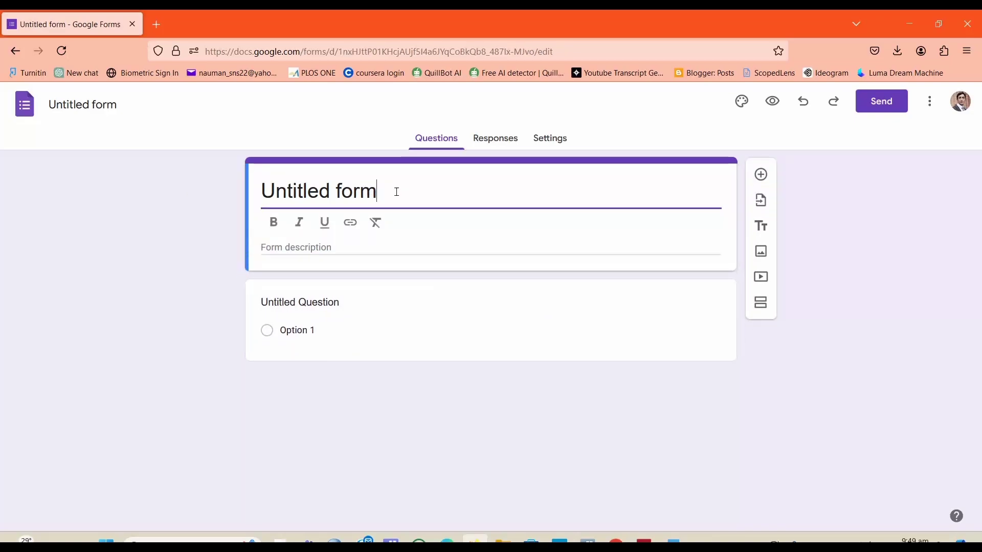
pyautogui.moveTo(397, 192); pyautogui.dragTo(172, 213)
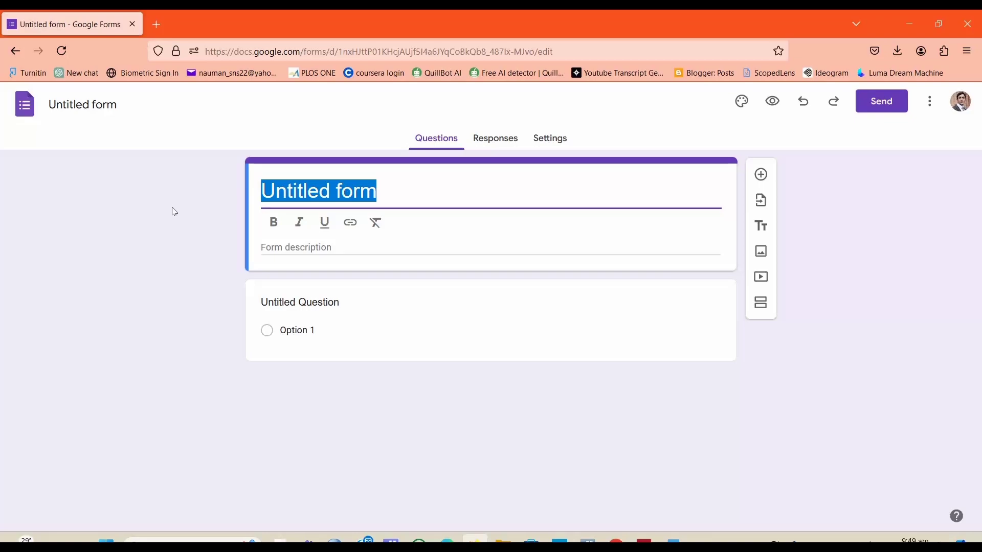
pyautogui.write('Q')
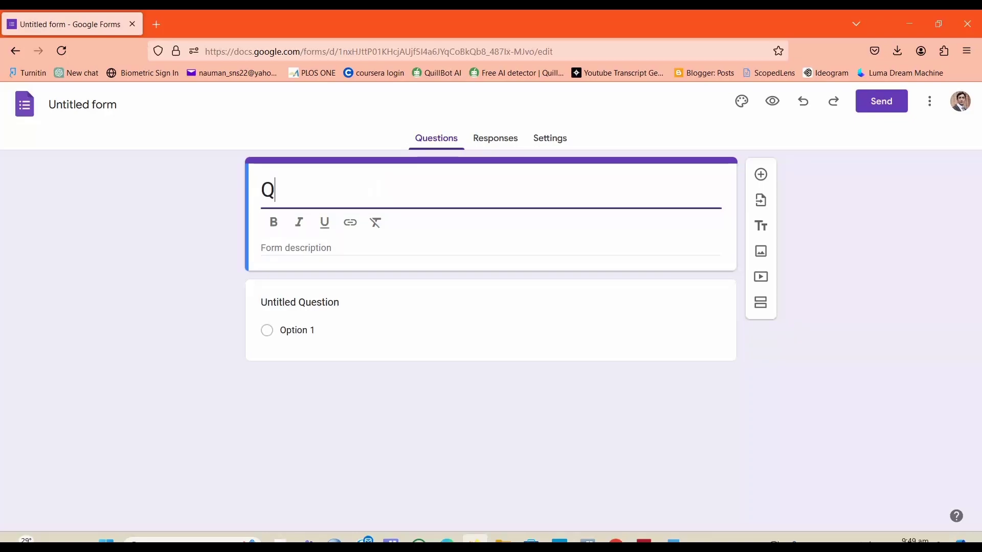
pyautogui.write('uestionnaire')
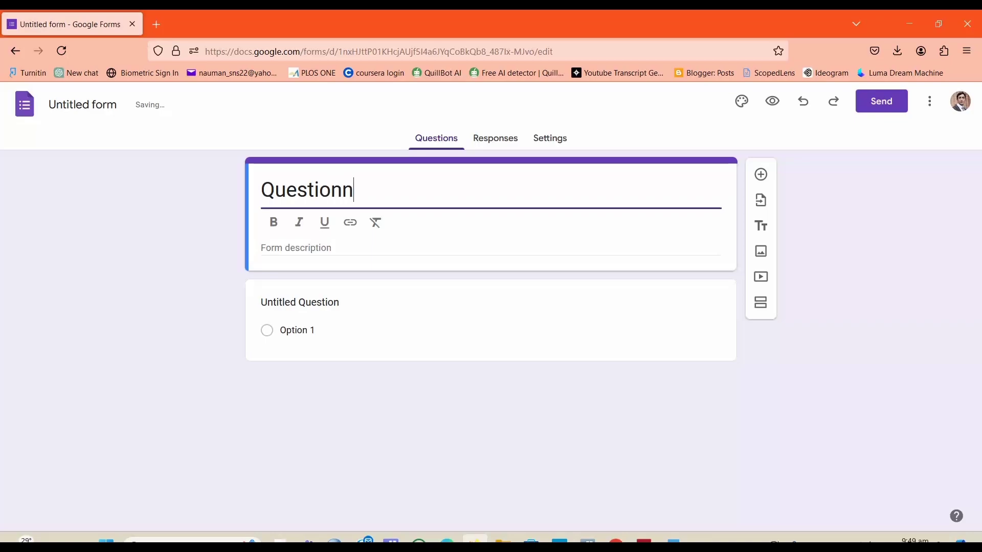
# Step: Enter description as the form description
pyautogui.click(312, 246)
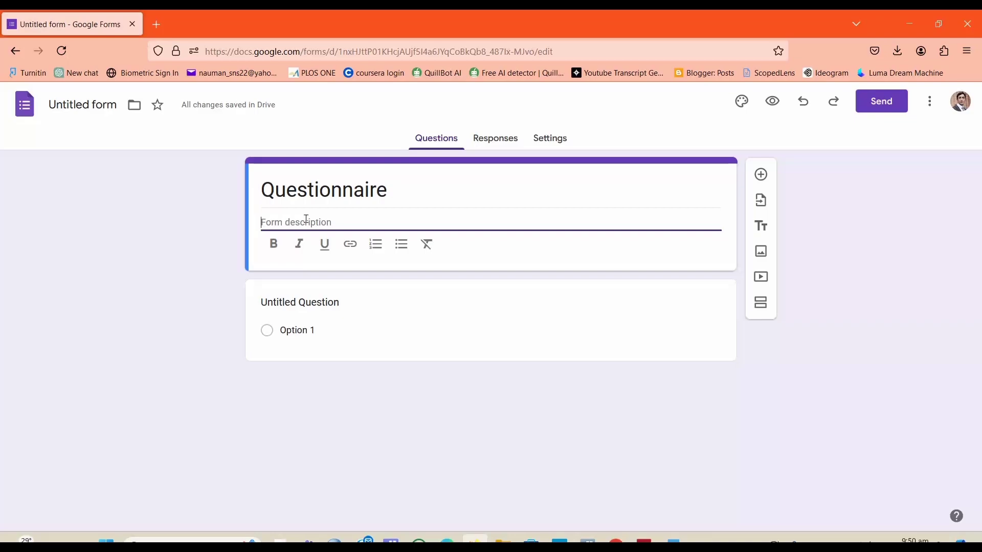
pyautogui.write('detail')
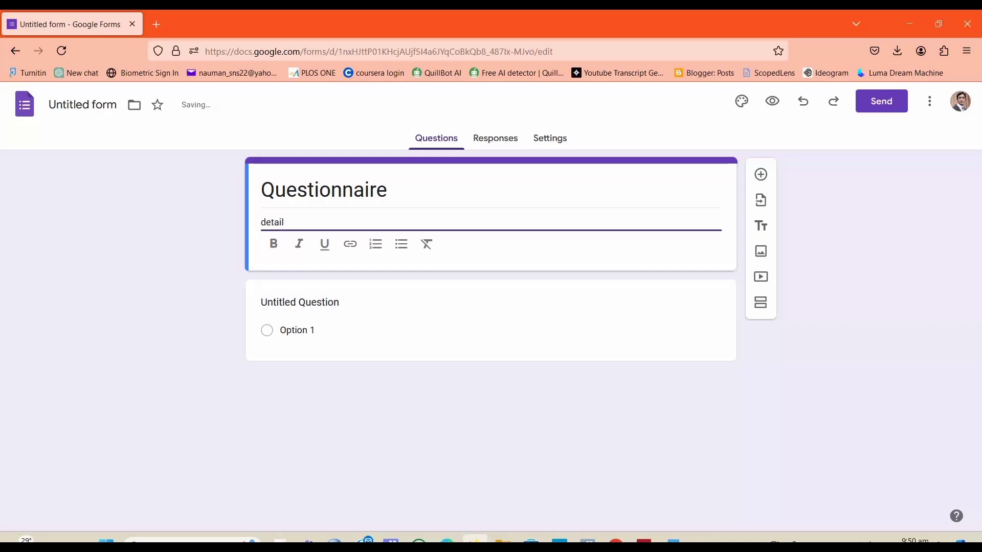
pyautogui.press('BackSpace')
pyautogui.press('BackSpace')
pyautogui.press('BackSpace')
pyautogui.press('BackSpace')
pyautogui.press('BackSpace')
pyautogui.press('BackSpace')
pyautogui.write('descrip')
pyautogui.click(231, 301)
# Step: Title the first question Gender, referring to the demographic table in the Word document
pyautogui.click(322, 282)
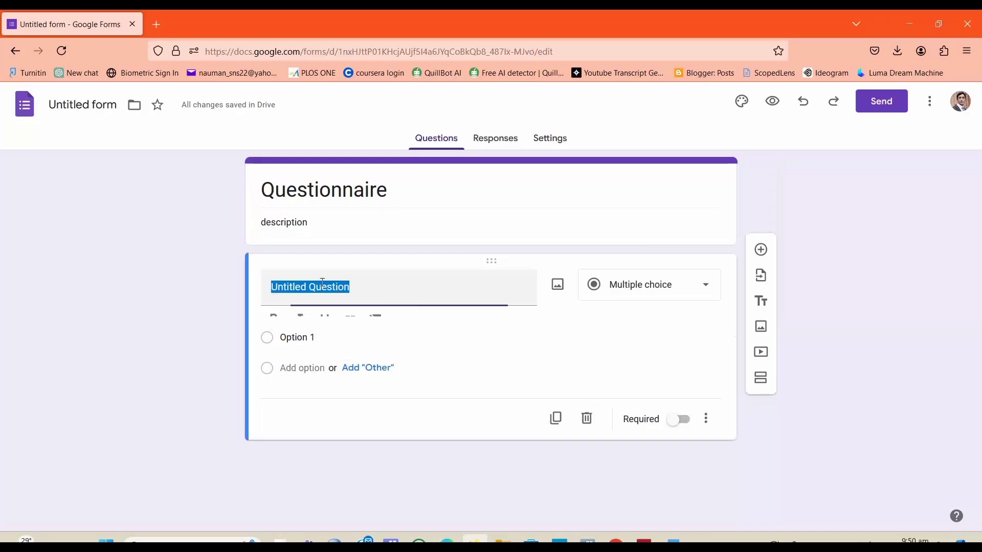
pyautogui.click(222, 302)
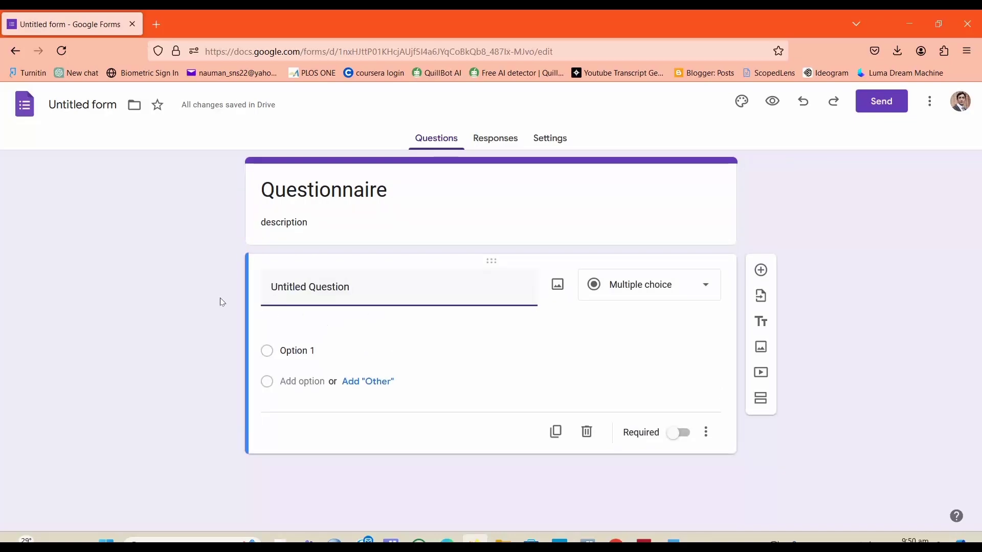
pyautogui.click(672, 541)
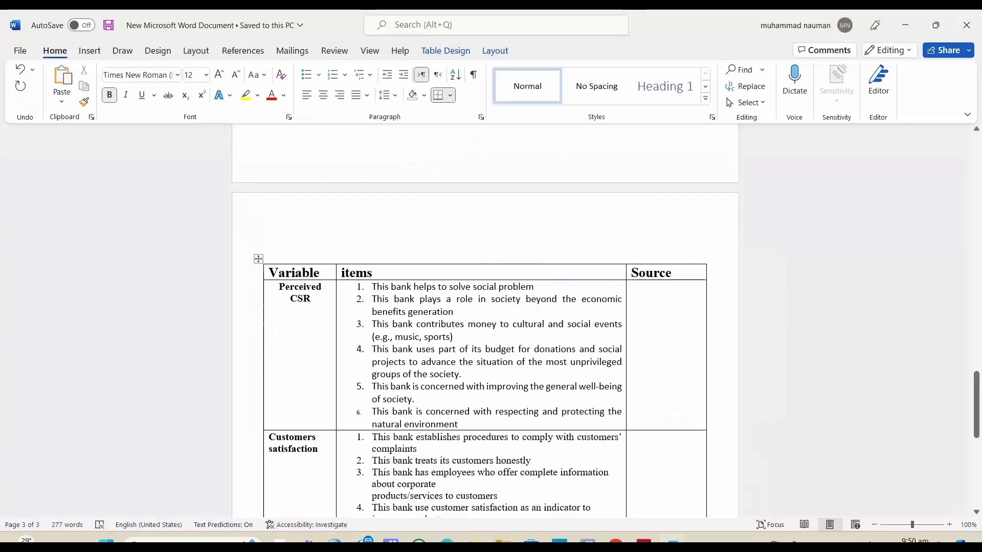
pyautogui.moveTo(979, 434); pyautogui.dragTo(979, 326)
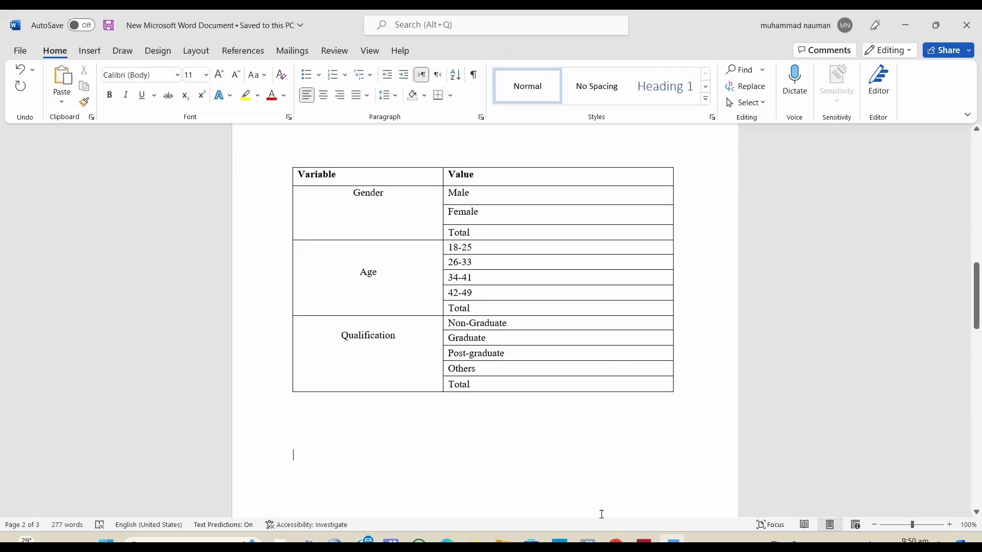
pyautogui.click(672, 541)
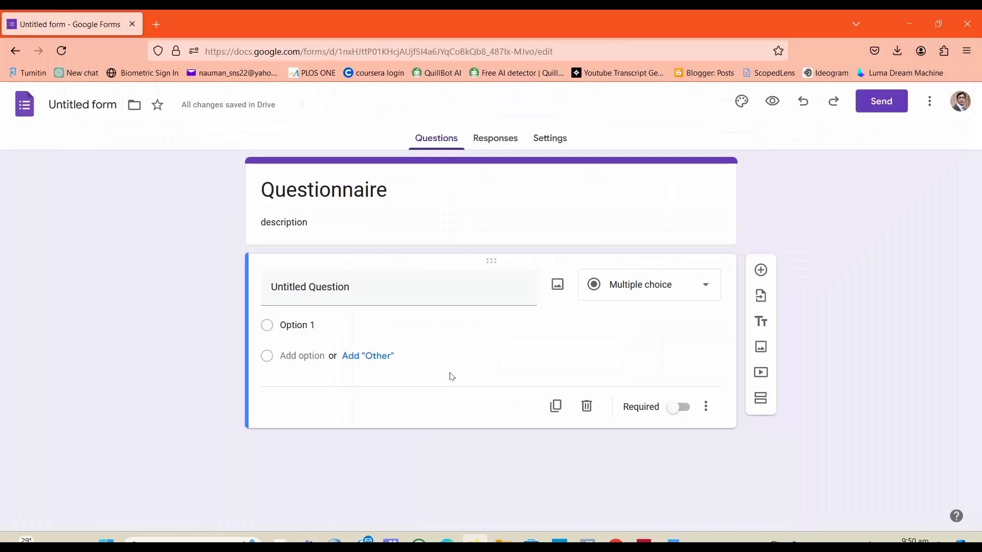
pyautogui.click(365, 294)
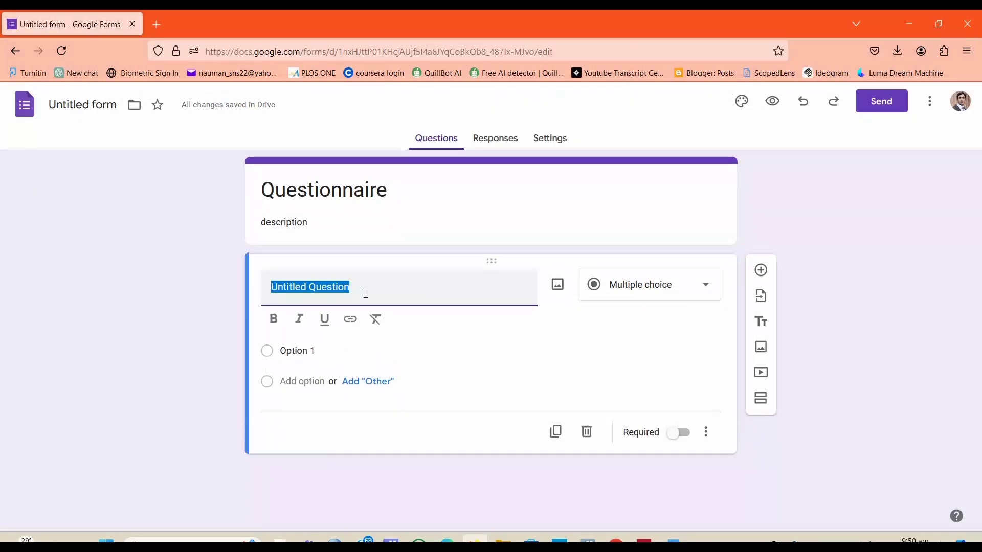
pyautogui.click(191, 291)
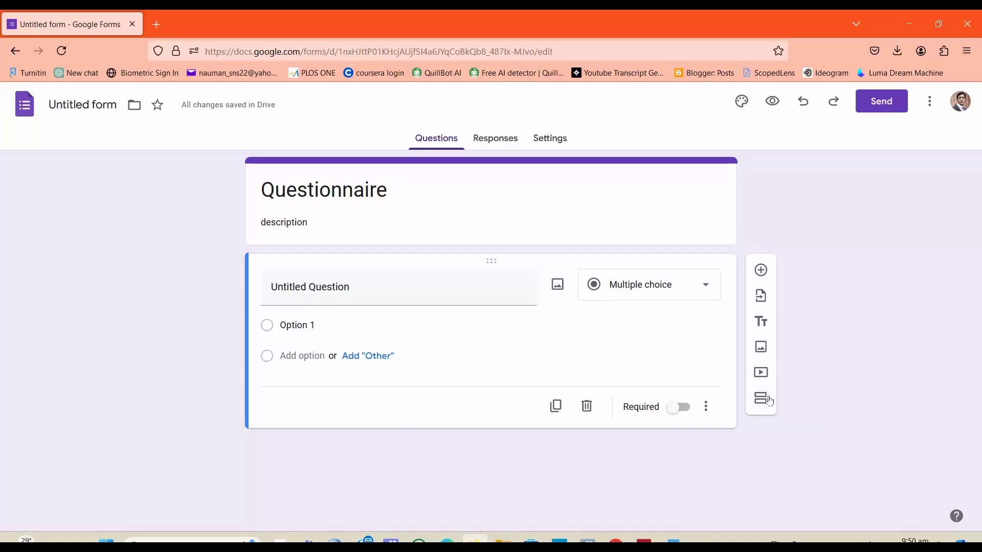
pyautogui.click(391, 296)
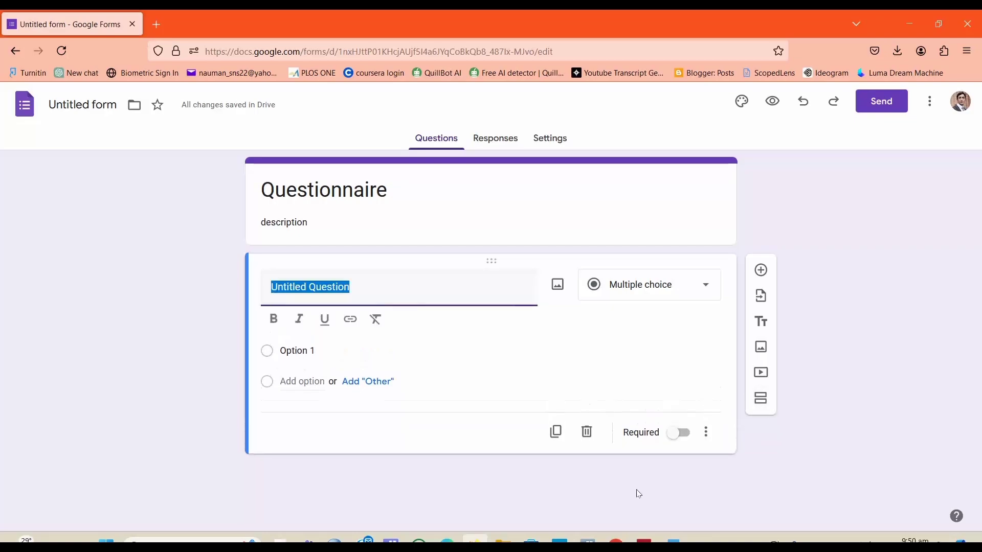
pyautogui.click(673, 540)
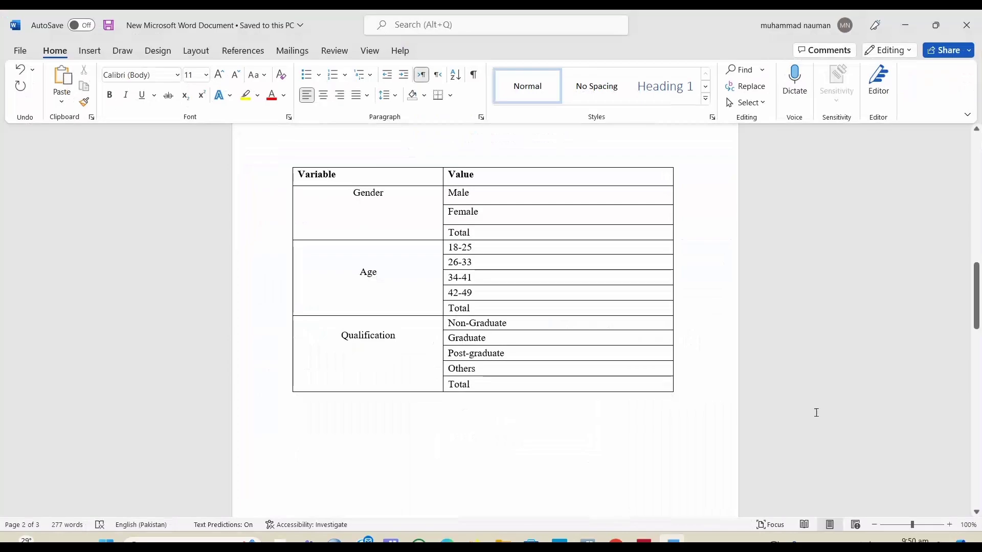
pyautogui.moveTo(979, 295)
pyautogui.mouseDown()
pyautogui.moveTo(977, 277)
pyautogui.moveTo(977, 303)
pyautogui.mouseUp()
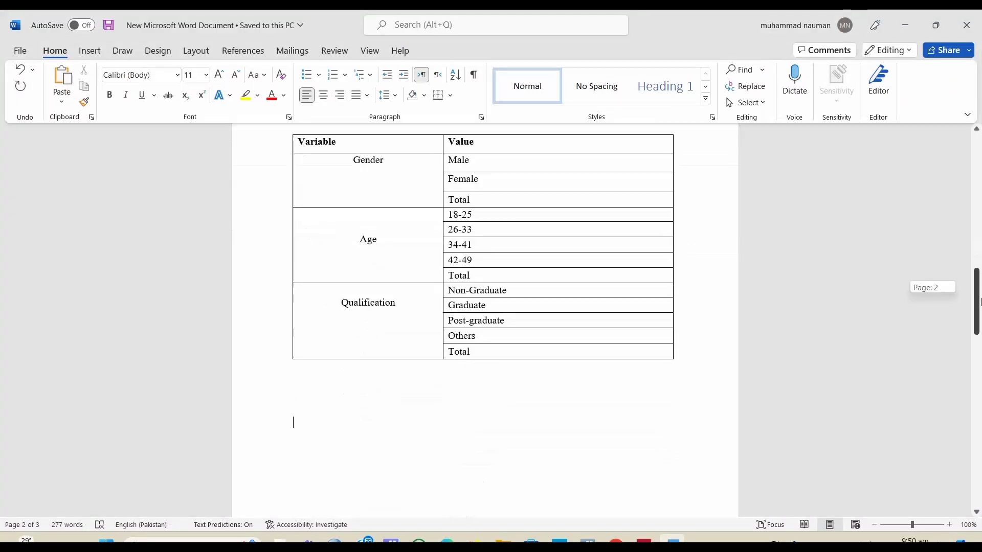
pyautogui.click(475, 540)
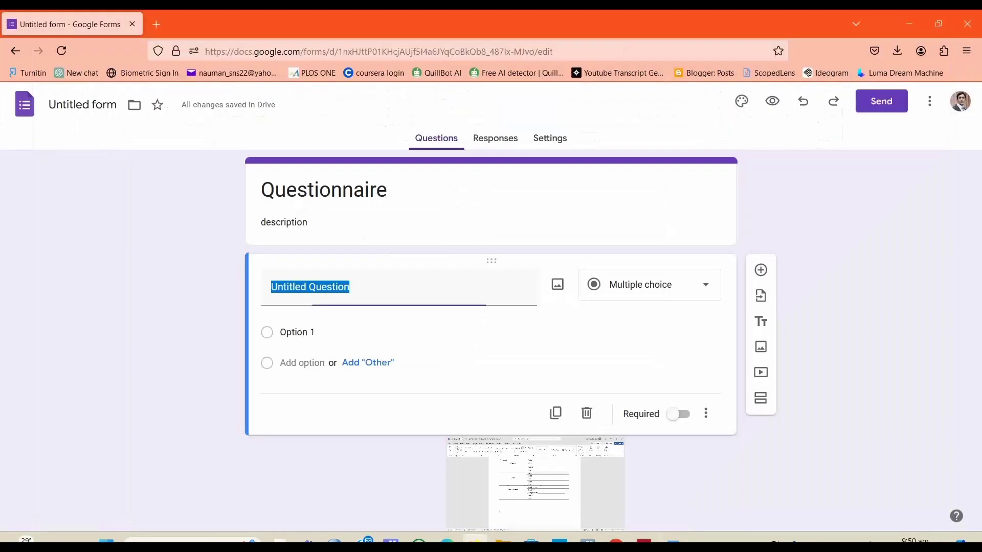
pyautogui.write('Gender')
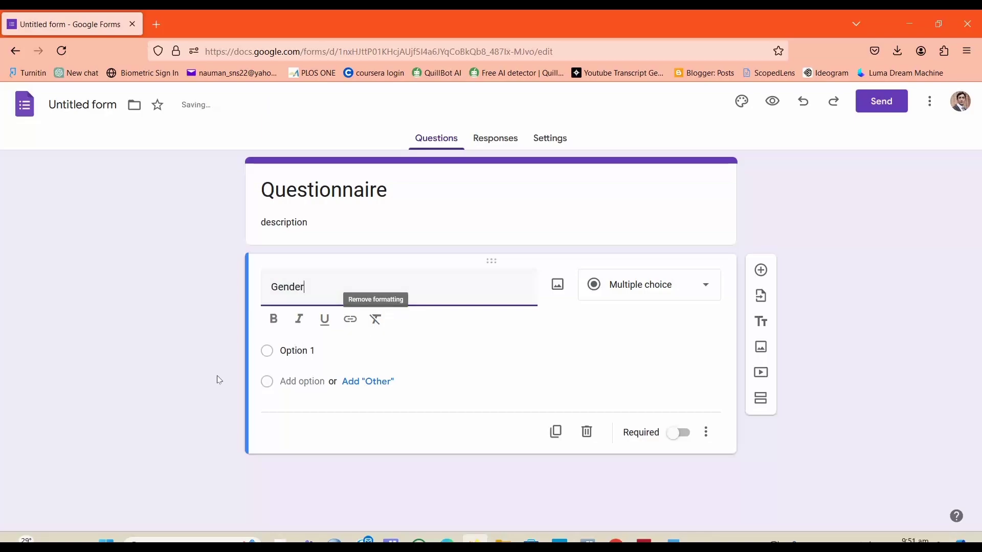
pyautogui.click(676, 291)
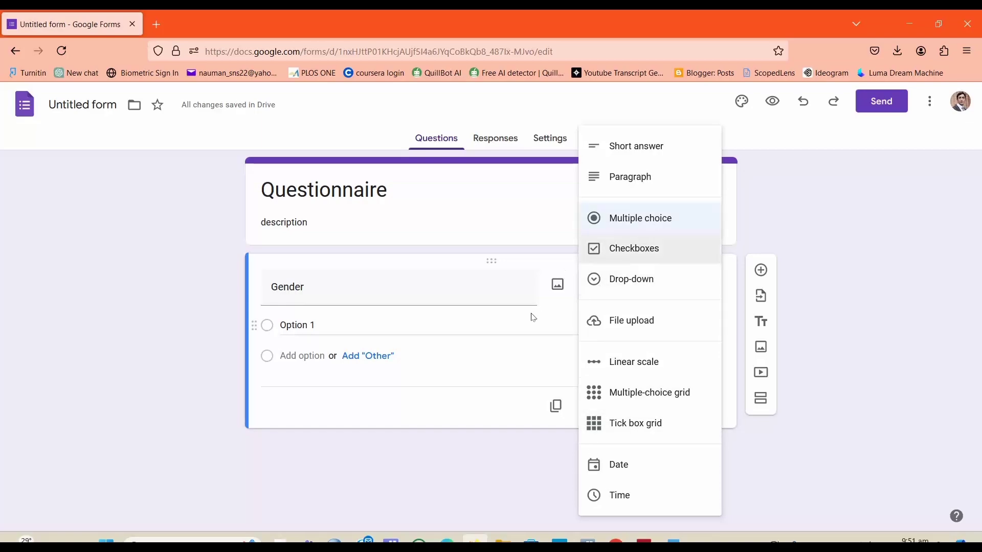
pyautogui.click(563, 322)
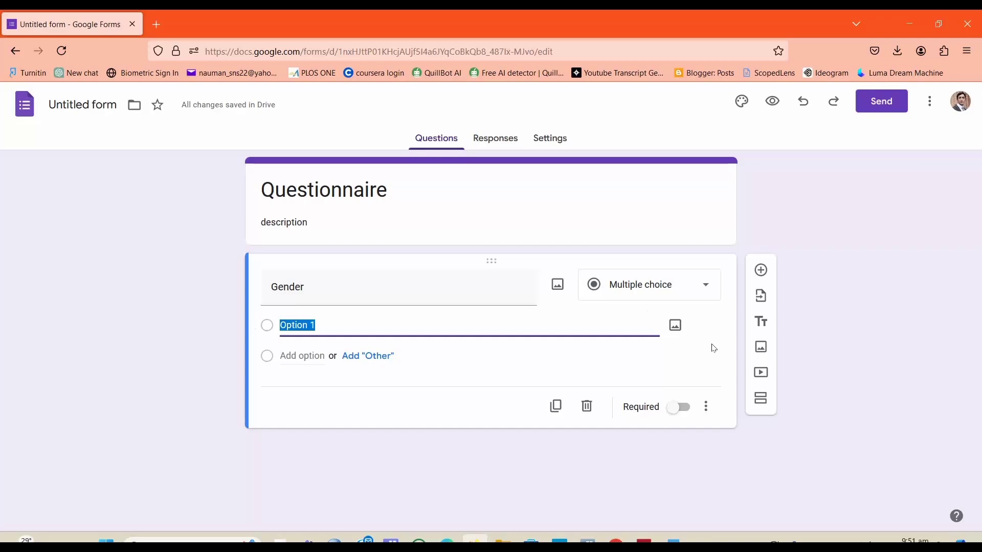
pyautogui.click(714, 348)
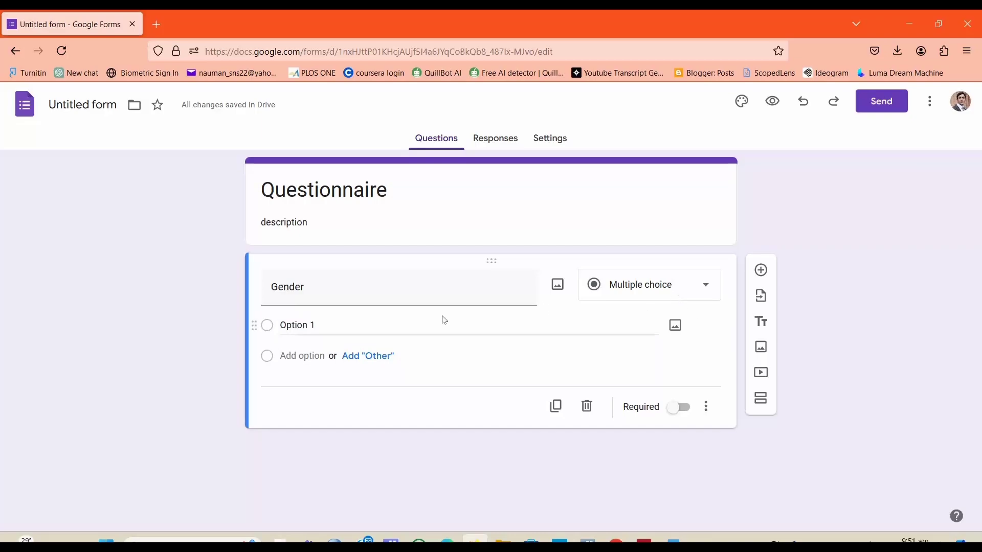
# Step: Fill in the Gender question's answer options as Male and Female
pyautogui.click(324, 324)
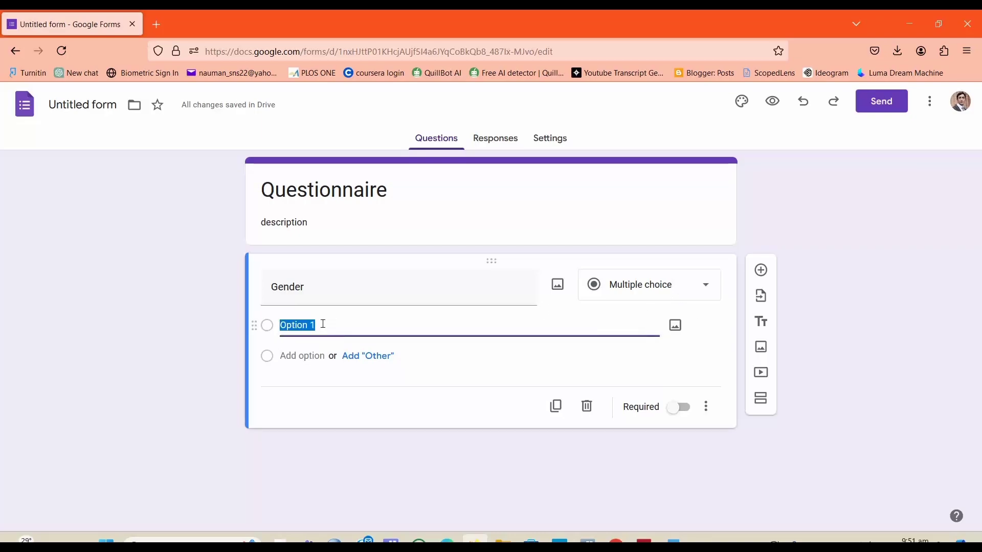
pyautogui.write('Male')
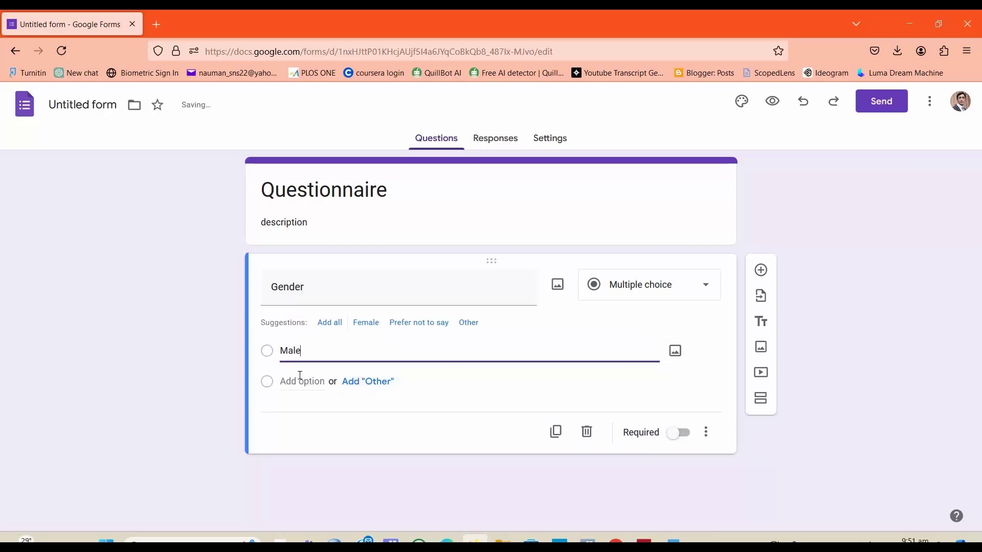
pyautogui.click(311, 385)
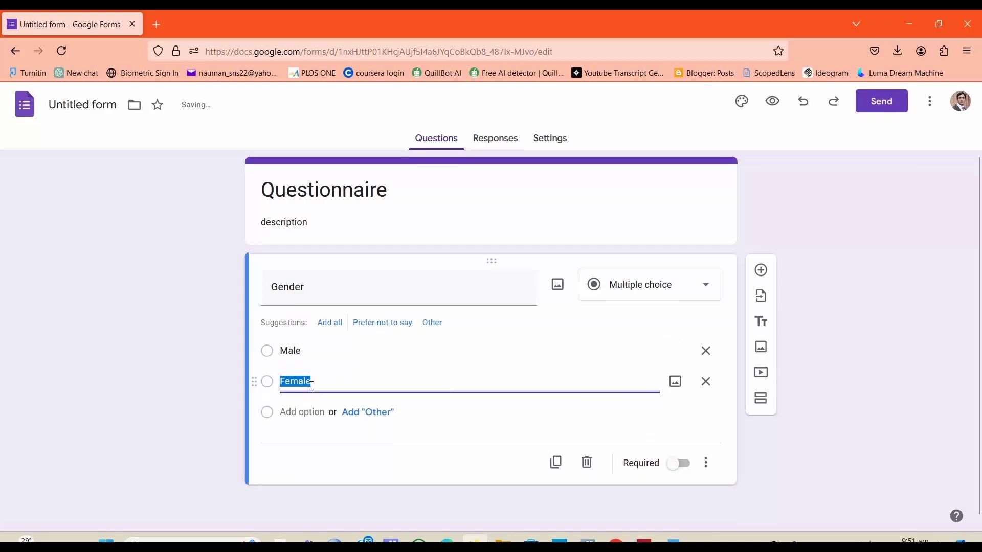
pyautogui.click(202, 418)
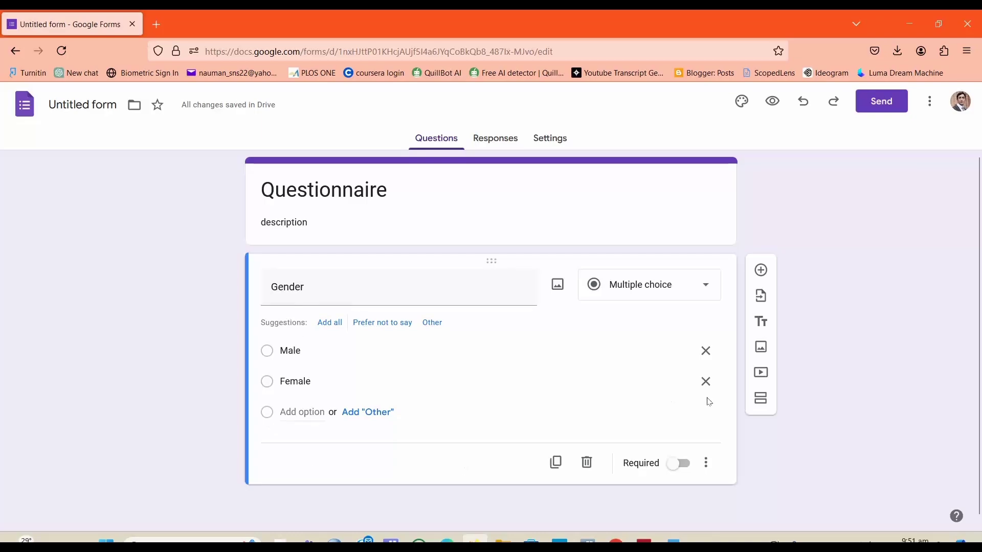
# Step: Add a second question titled Age, checking the Word document's table for the next variable
pyautogui.click(762, 271)
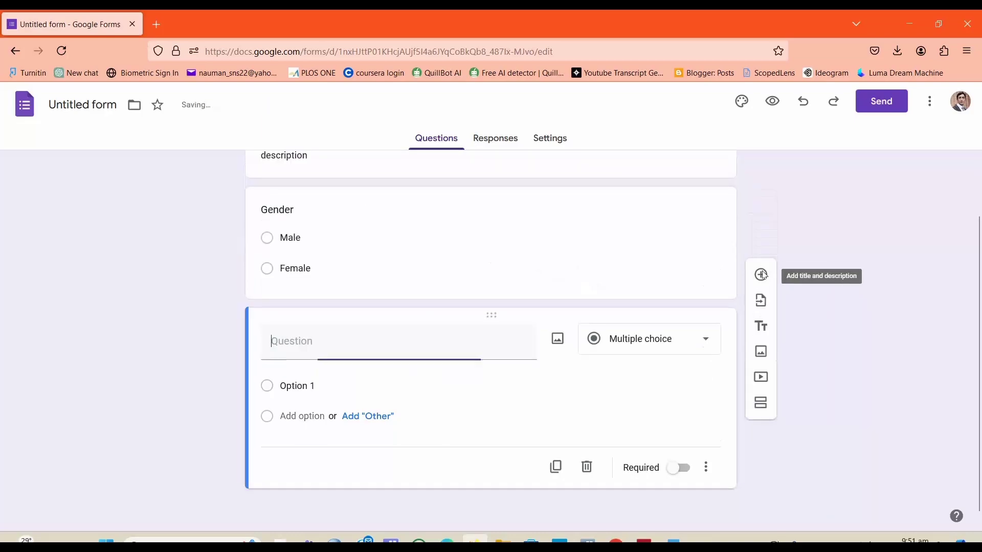
pyautogui.moveTo(978, 253); pyautogui.dragTo(978, 277)
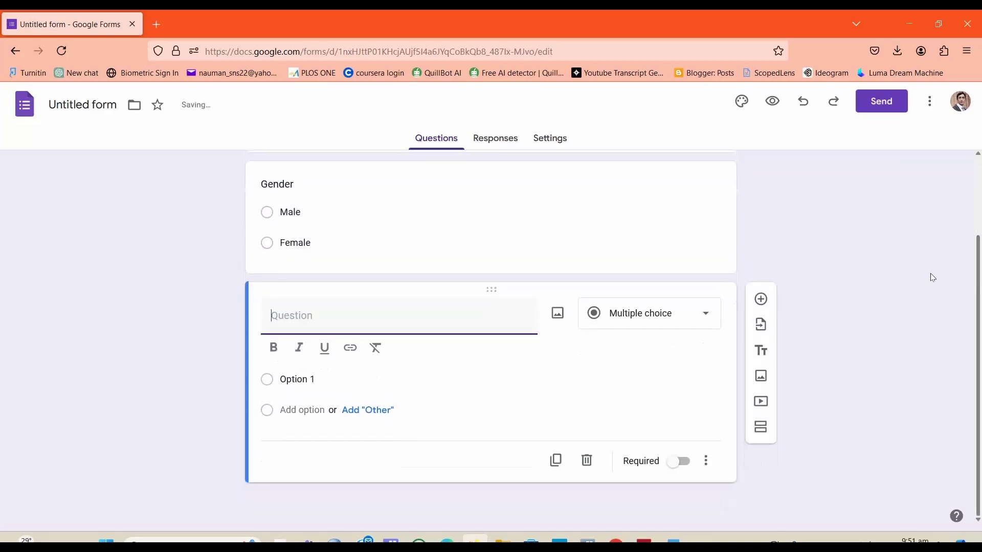
pyautogui.hotkey('alt', 'Tab')
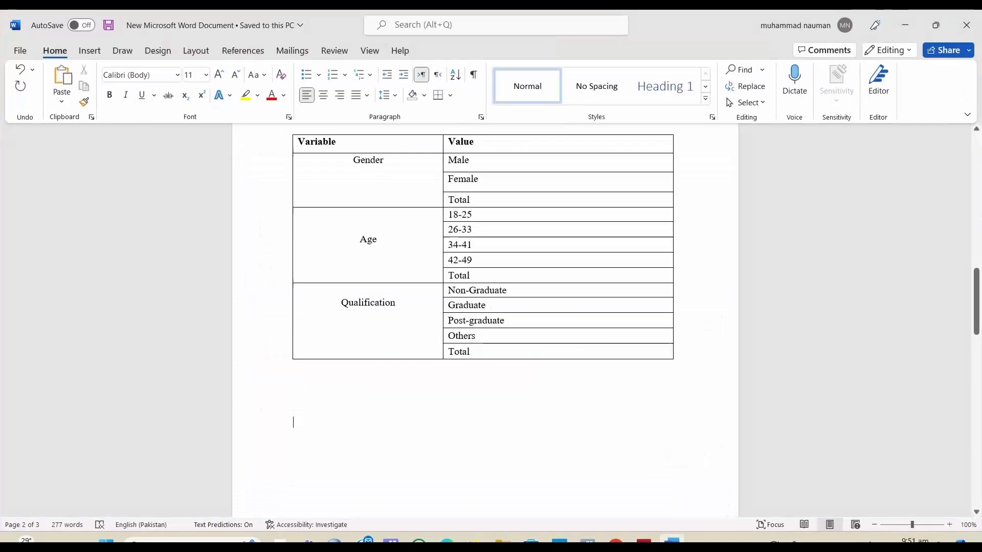
pyautogui.hotkey('alt', 'Tab')
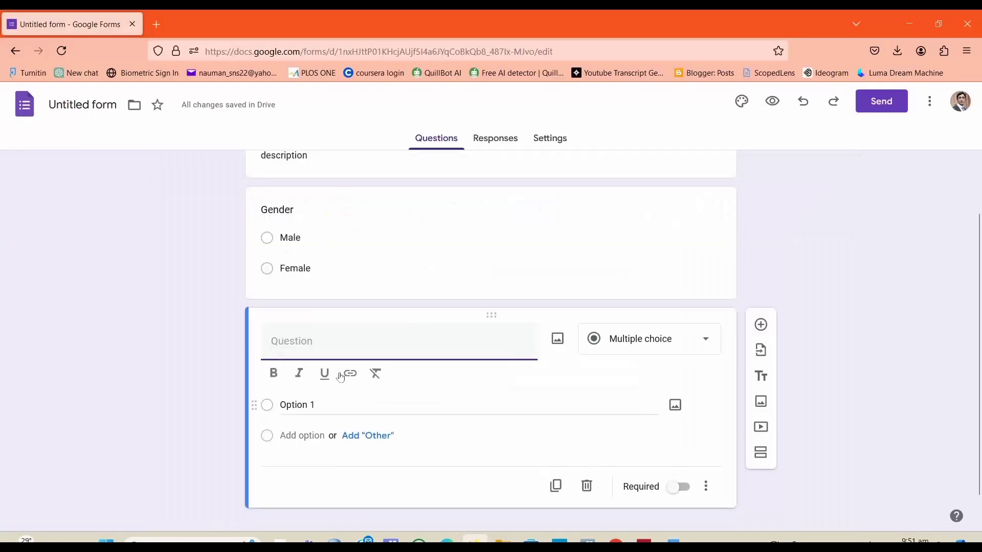
pyautogui.write('Age')
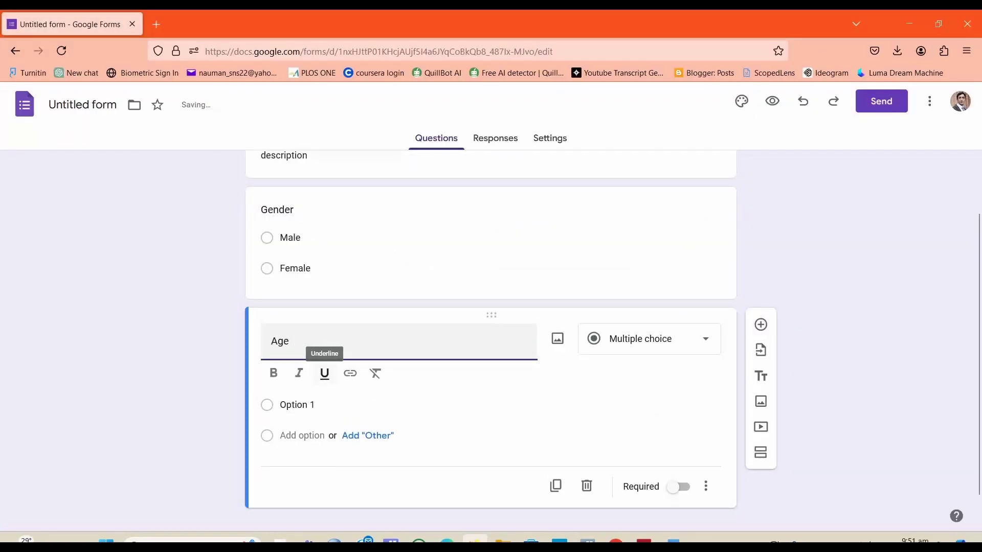
# Step: Set the Age question to Multiple choice and paste 18-25 from the Word table as its first option
pyautogui.click(647, 353)
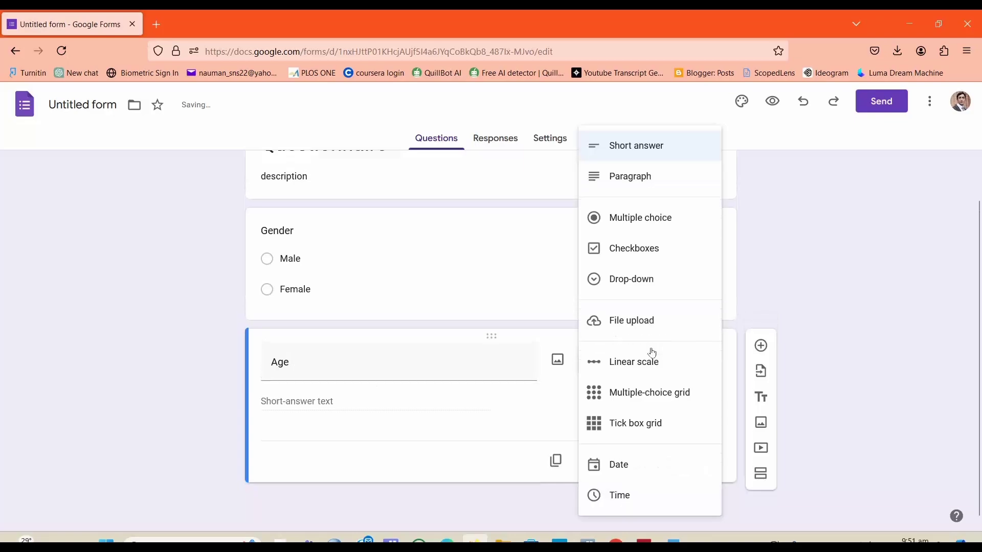
pyautogui.click(651, 233)
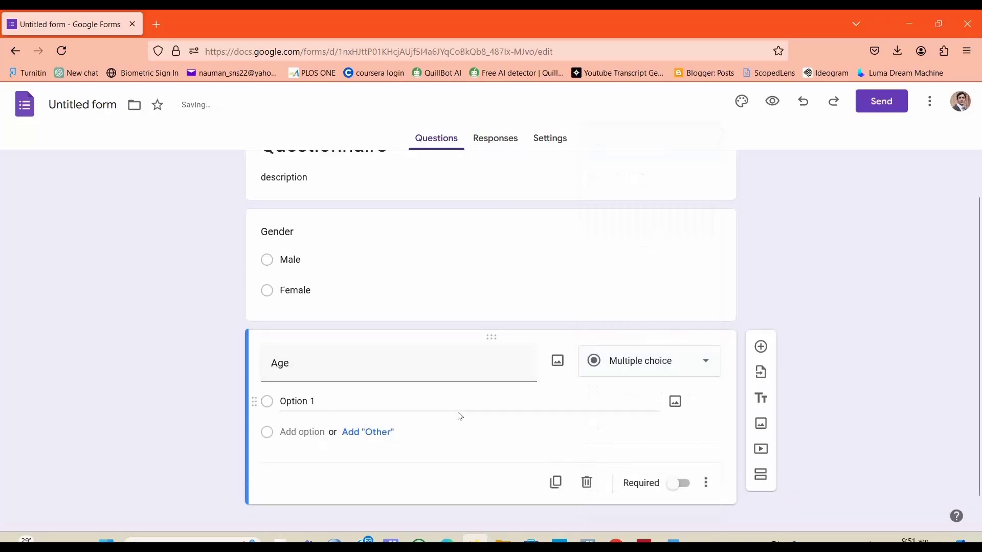
pyautogui.click(322, 408)
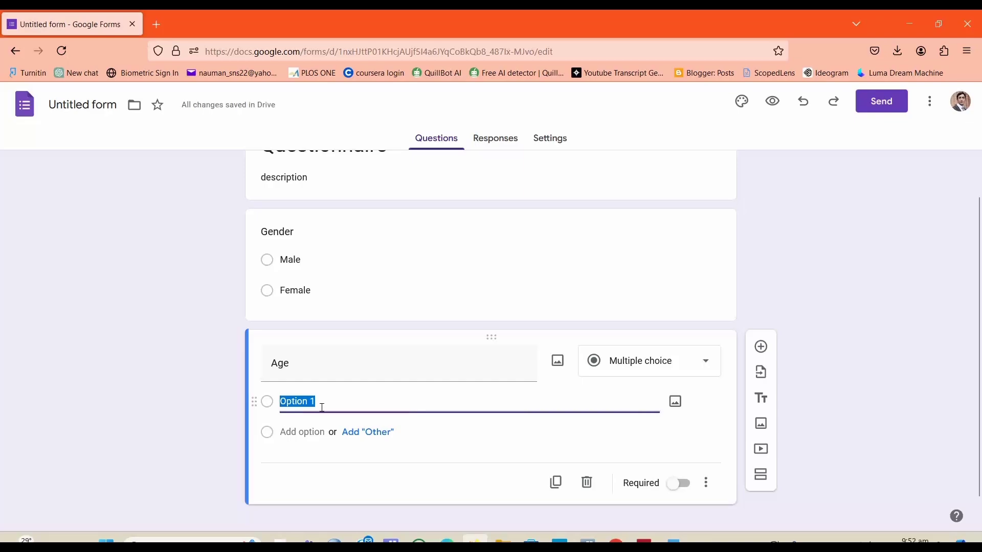
pyautogui.click(669, 539)
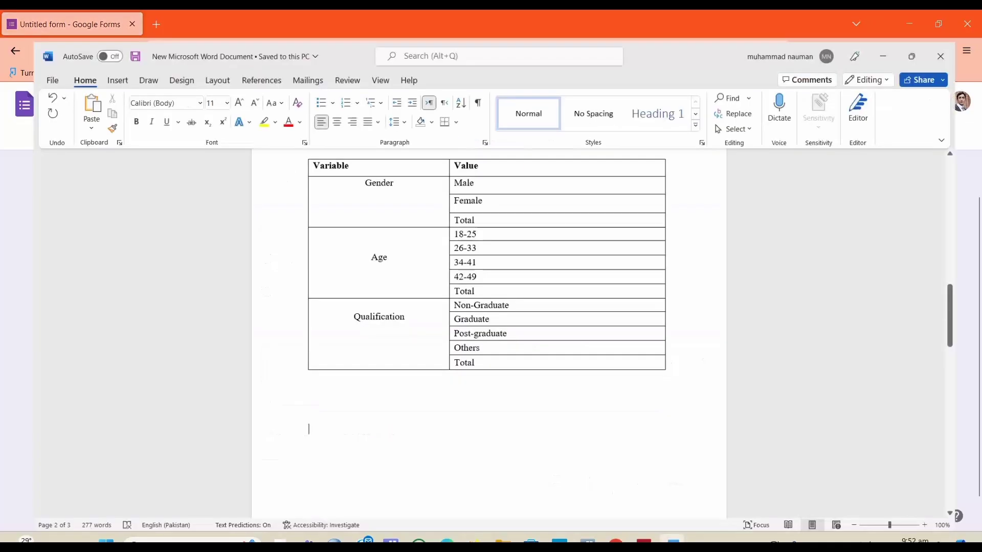
pyautogui.moveTo(491, 216); pyautogui.dragTo(445, 216)
pyautogui.hotkey('ctrl', 'c')
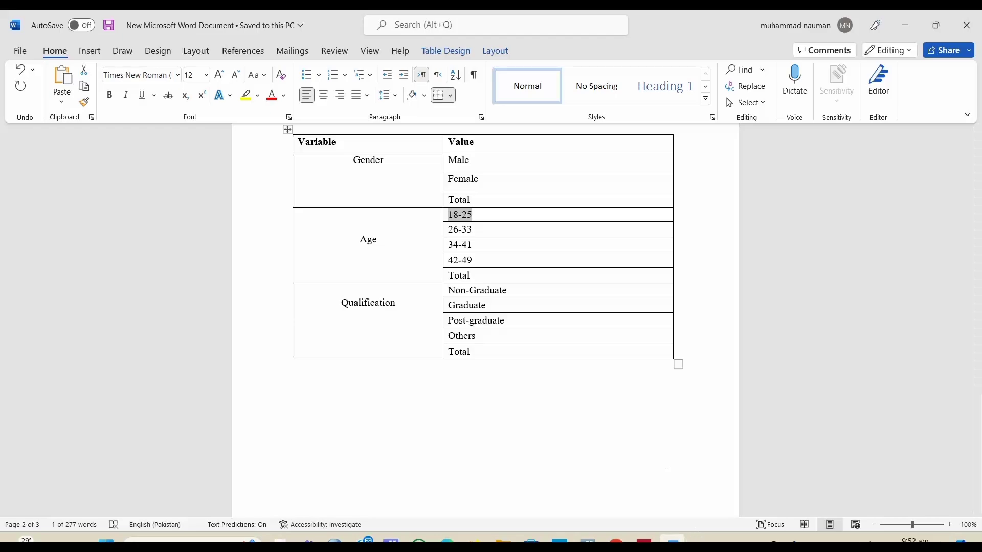
pyautogui.click(474, 540)
pyautogui.hotkey('ctrl', 'v')
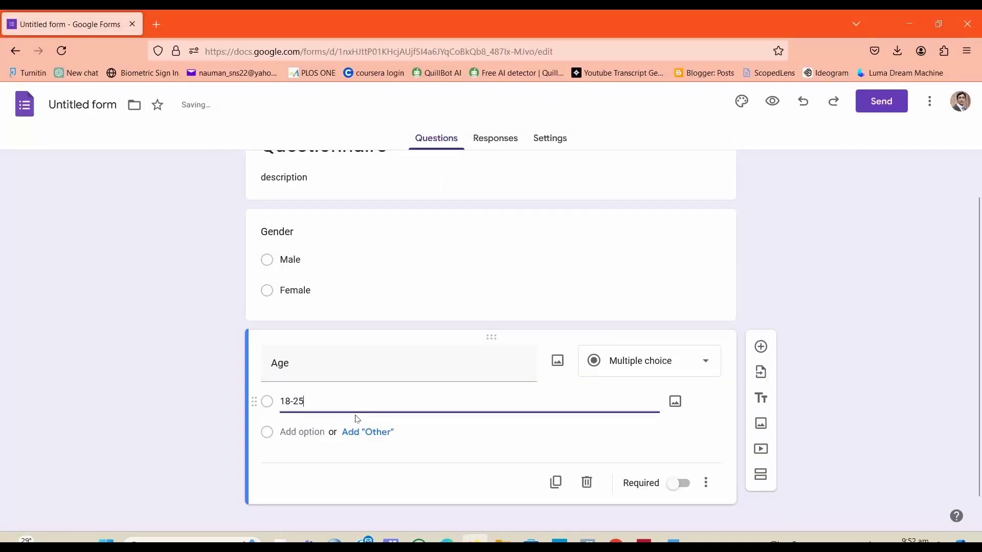
# Step: Add a second Age option by copying 26-33 from the Word table
pyautogui.click(323, 432)
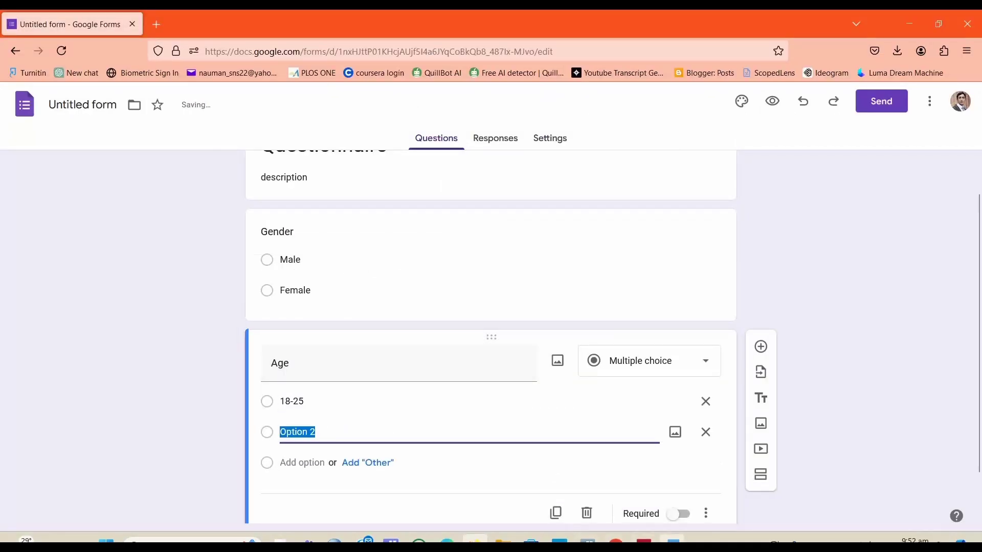
pyautogui.click(672, 539)
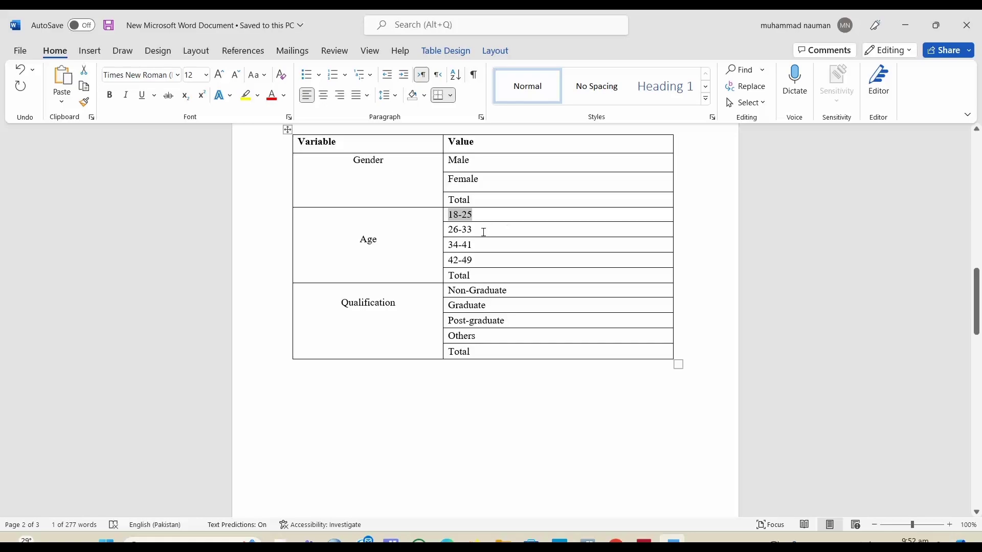
pyautogui.moveTo(483, 228); pyautogui.dragTo(429, 228)
pyautogui.moveTo(521, 230); pyautogui.dragTo(452, 231)
pyautogui.hotkey('ctrl', 'c')
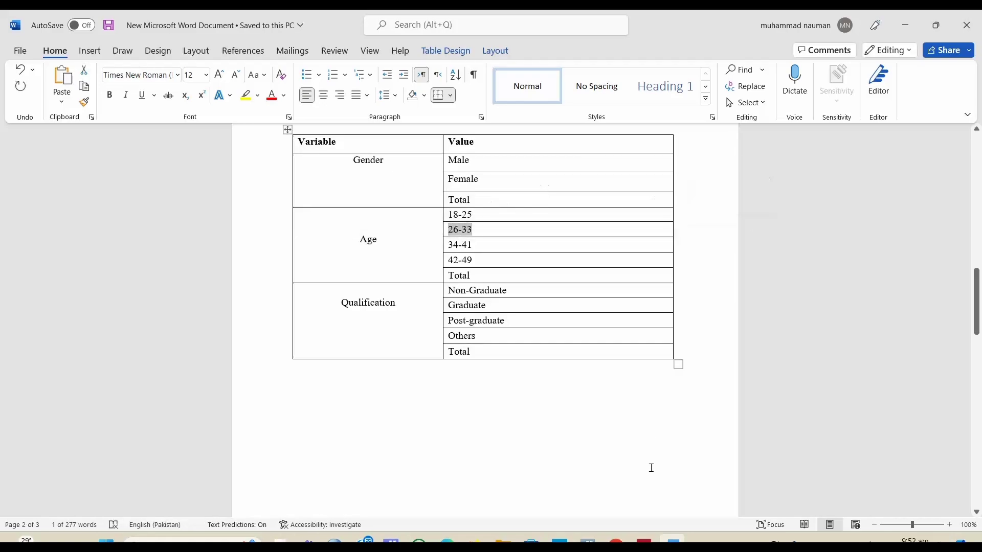
pyautogui.click(673, 540)
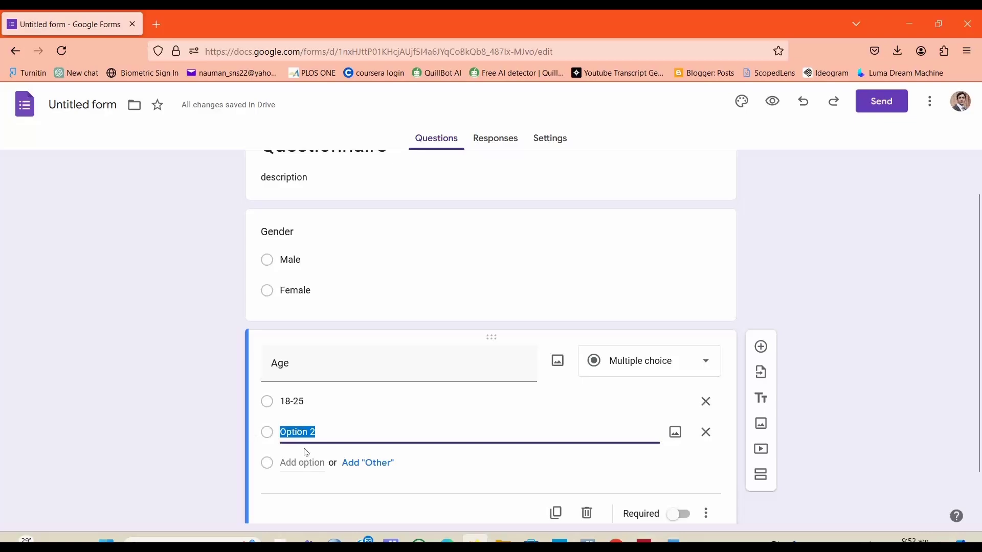
pyautogui.hotkey('ctrl', 'v')
pyautogui.scroll(-1, 604, 416)
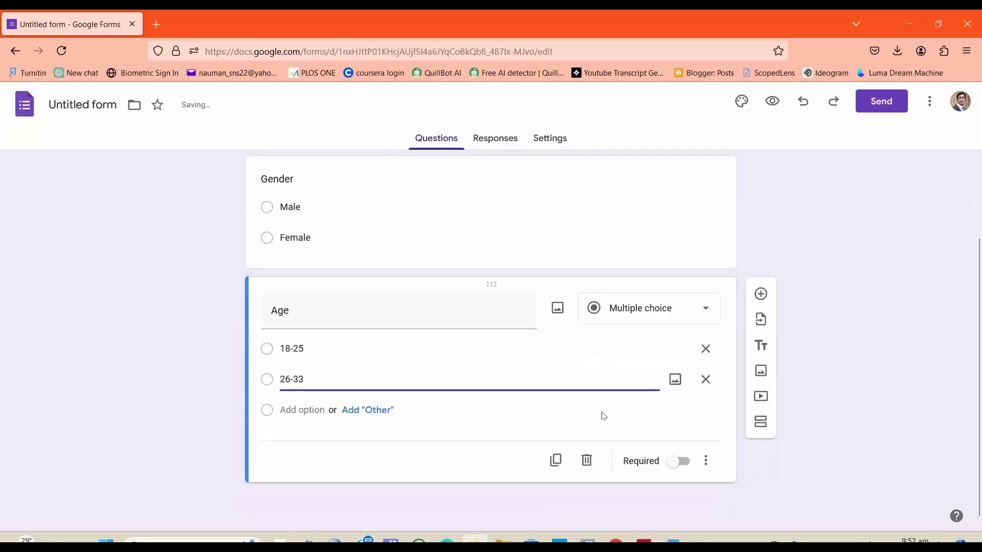
# Step: Add a third Age option by copying 34-41 from the Word table
pyautogui.click(673, 541)
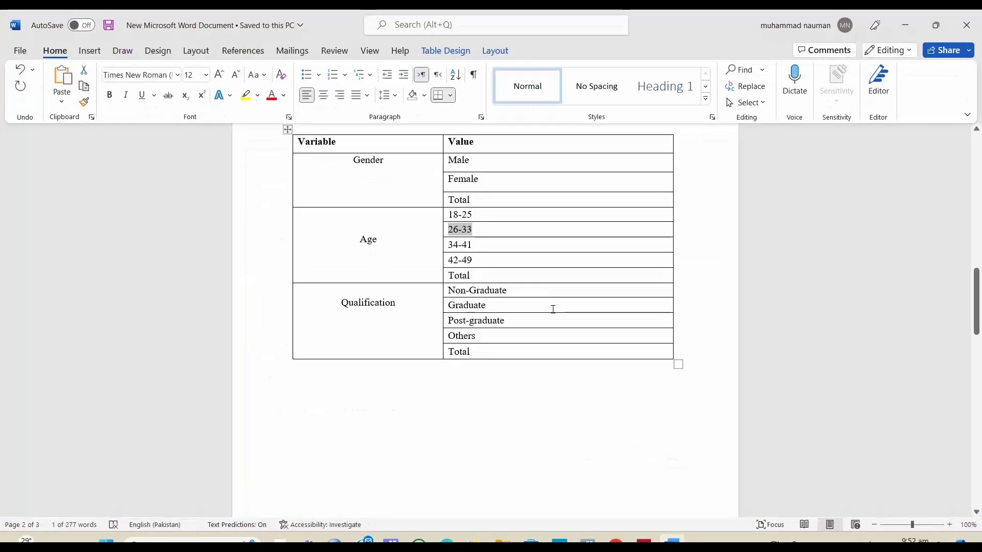
pyautogui.moveTo(475, 247); pyautogui.dragTo(452, 250)
pyautogui.hotkey('ctrl', 'c')
pyautogui.click(441, 247)
pyautogui.click(467, 245)
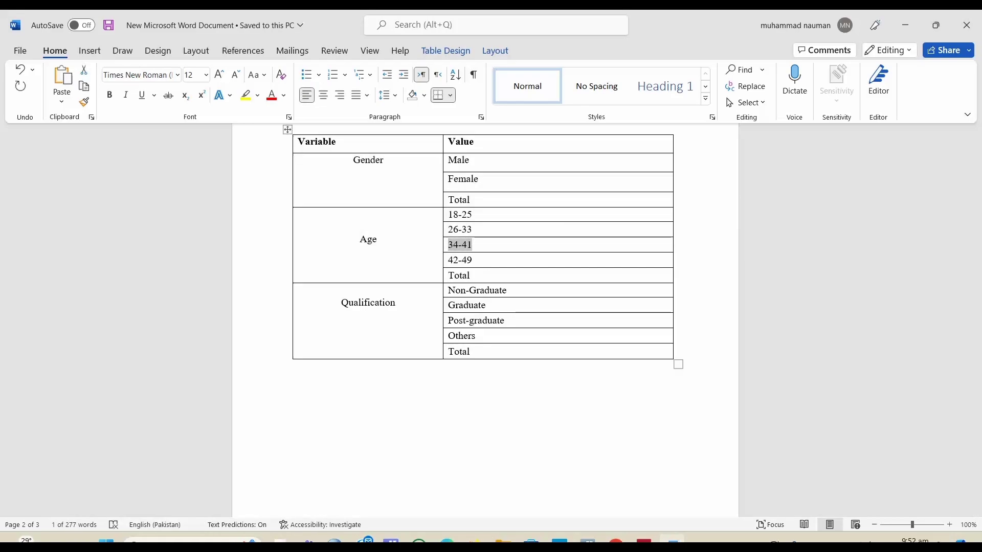
pyautogui.hotkey('alt', 'Tab')
pyautogui.click(314, 410)
pyautogui.hotkey('ctrl', 'v')
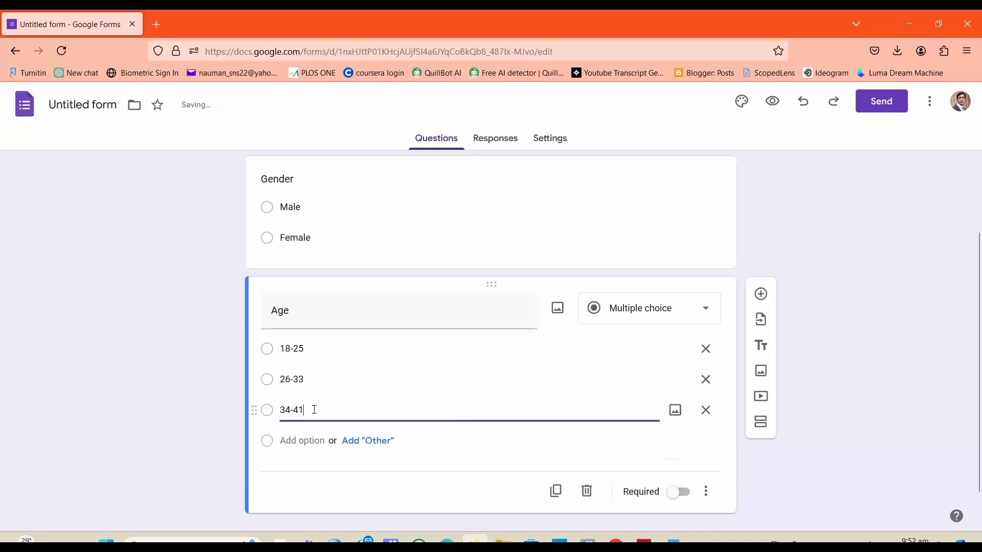
# Step: Add a fourth Age option 42-49, selecting it in the Word table first
pyautogui.hotkey('alt', 'Tab')
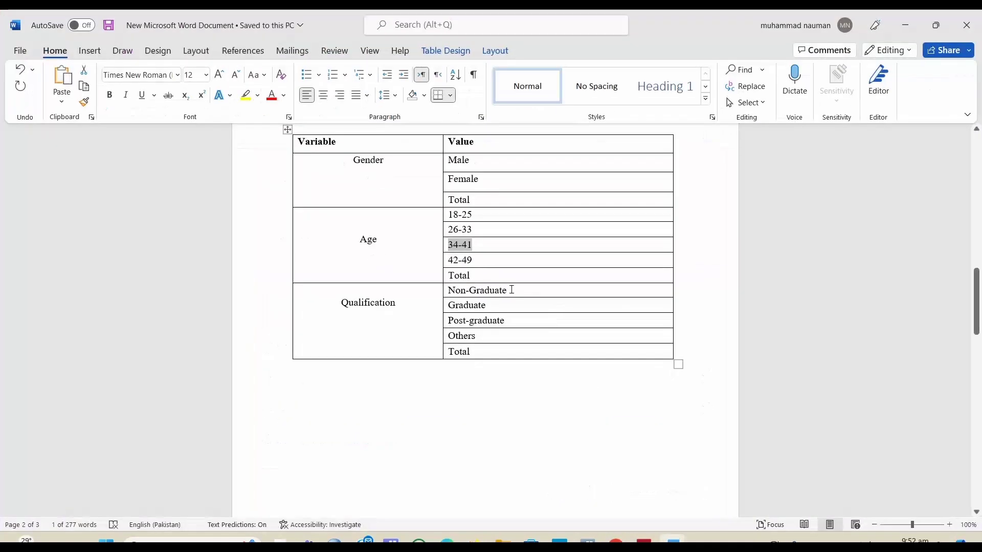
pyautogui.moveTo(475, 260); pyautogui.dragTo(450, 261)
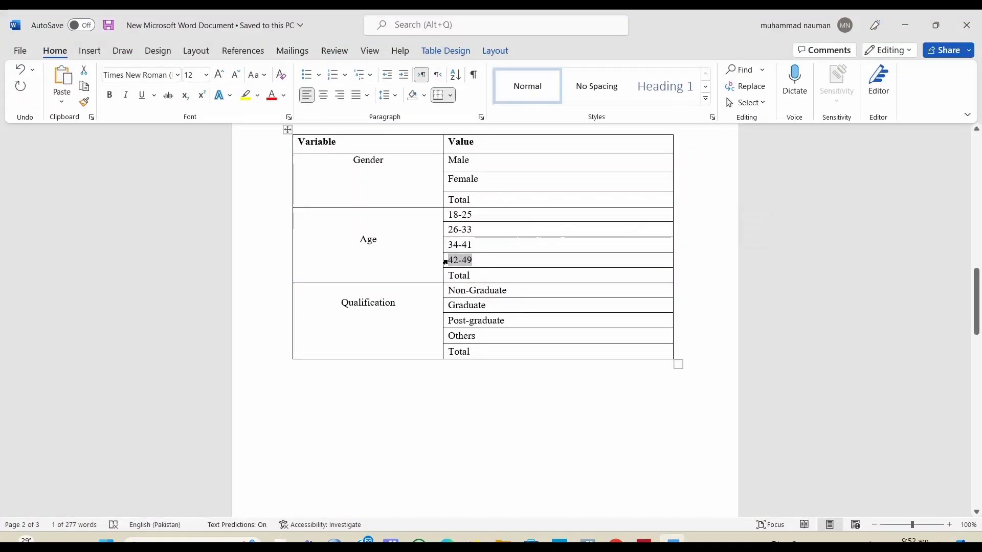
pyautogui.hotkey('alt', 'Tab')
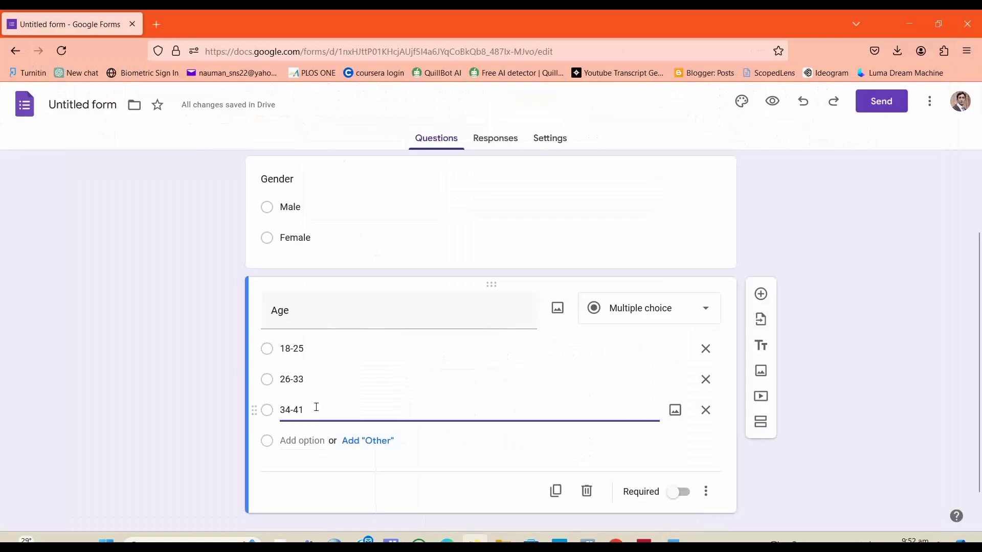
pyautogui.click(309, 440)
pyautogui.write('42-49')
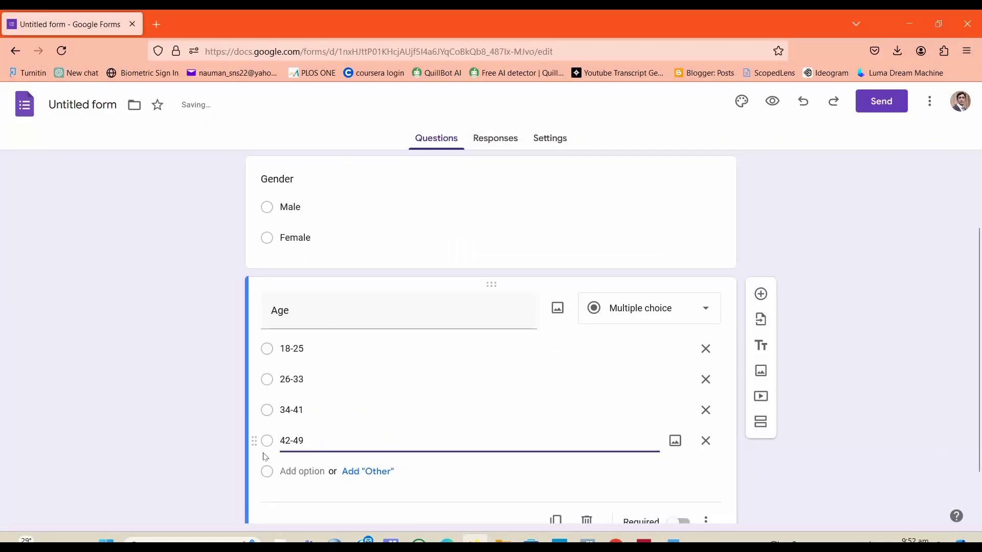
pyautogui.click(217, 469)
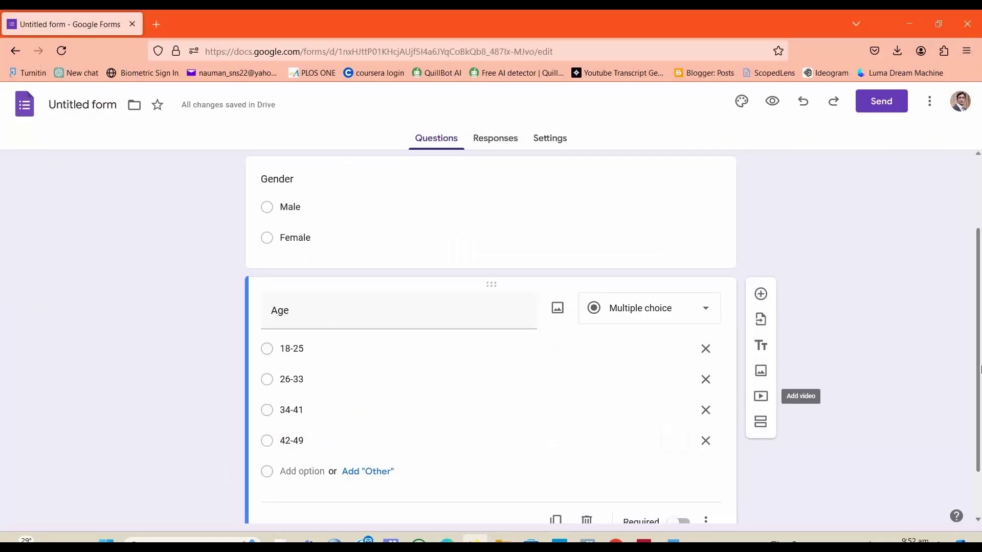
# Step: Add a new question titled Qualification, copied from the Word table
pyautogui.scroll(-2, 857, 327)
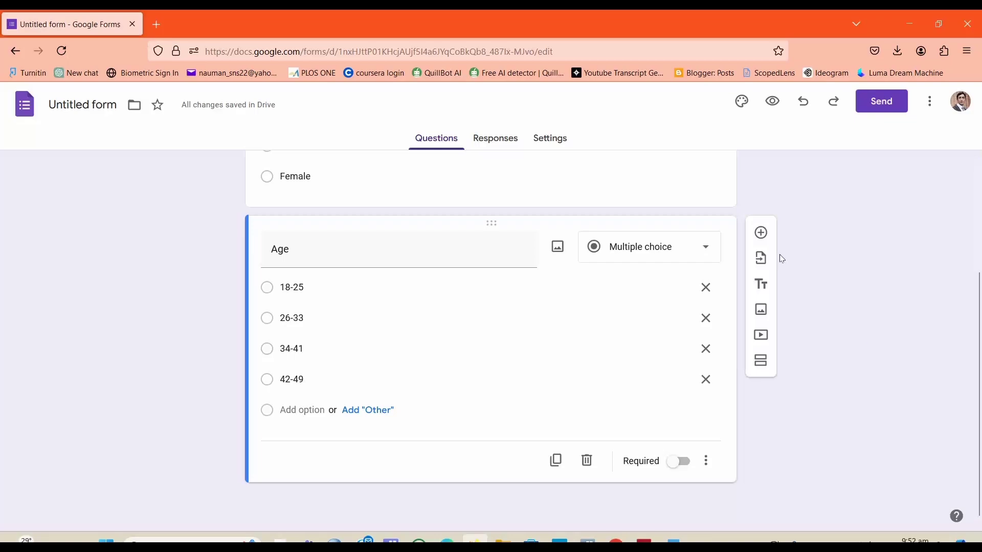
pyautogui.click(761, 233)
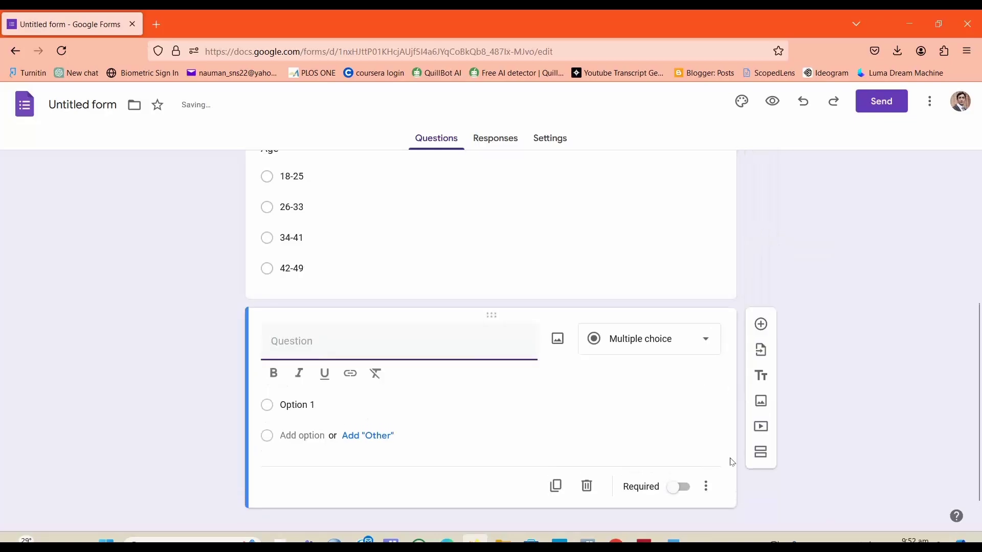
pyautogui.click(673, 541)
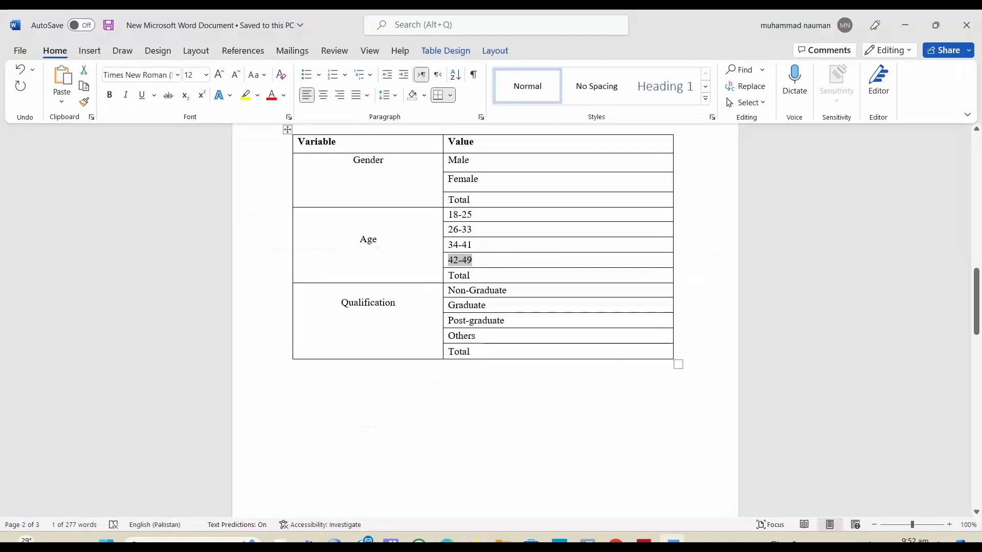
pyautogui.moveTo(408, 305); pyautogui.dragTo(340, 302)
pyautogui.hotkey('ctrl', 'c')
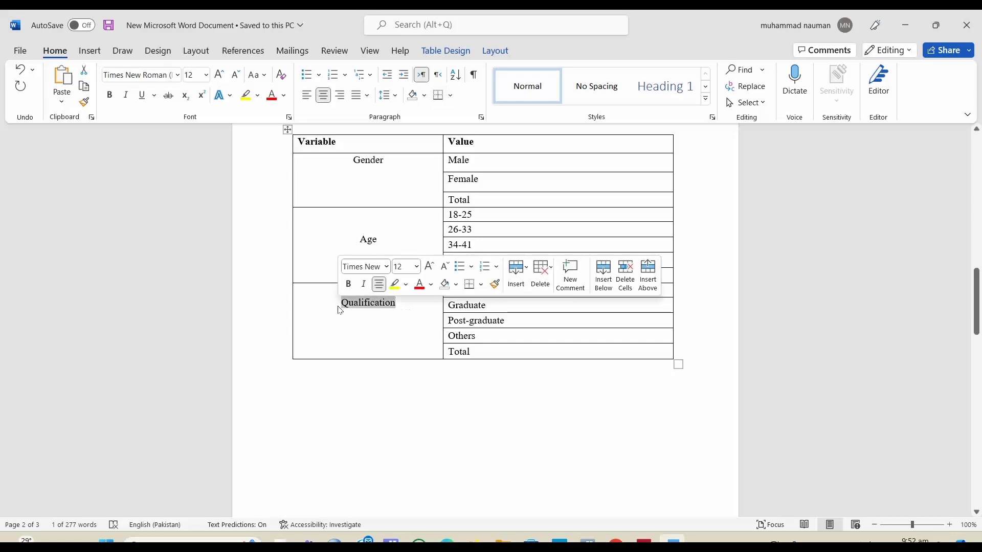
pyautogui.click(673, 541)
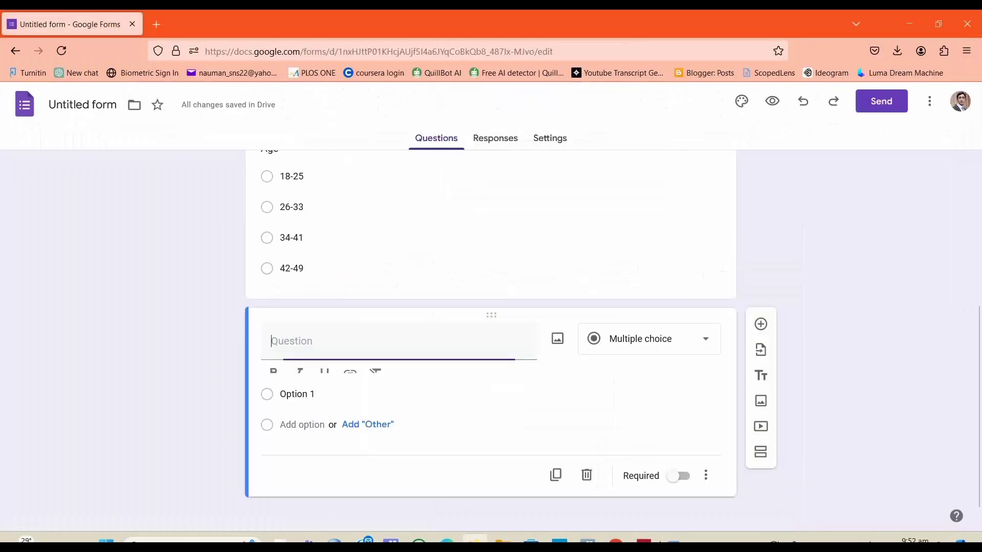
pyautogui.hotkey('ctrl', 'v')
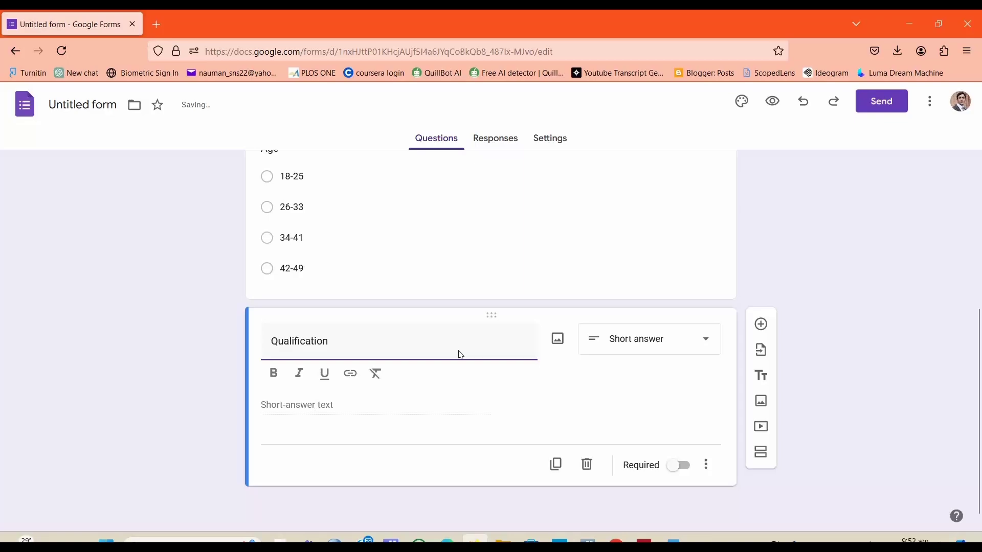
# Step: Make Qualification a multiple-choice question with Non-Graduate, copied from the Word table, as its first option
pyautogui.click(637, 346)
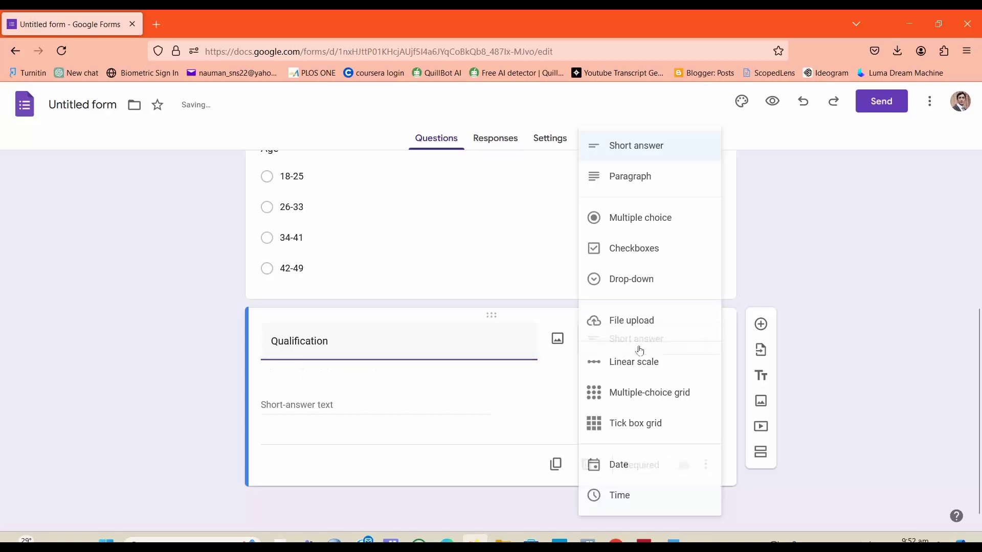
pyautogui.click(650, 227)
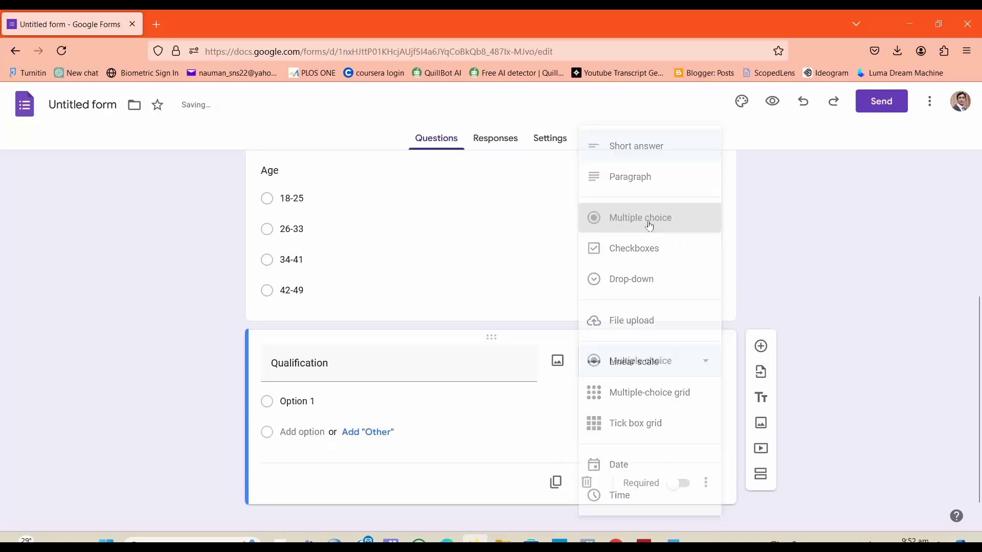
pyautogui.click(322, 401)
pyautogui.hotkey('alt', 'Tab')
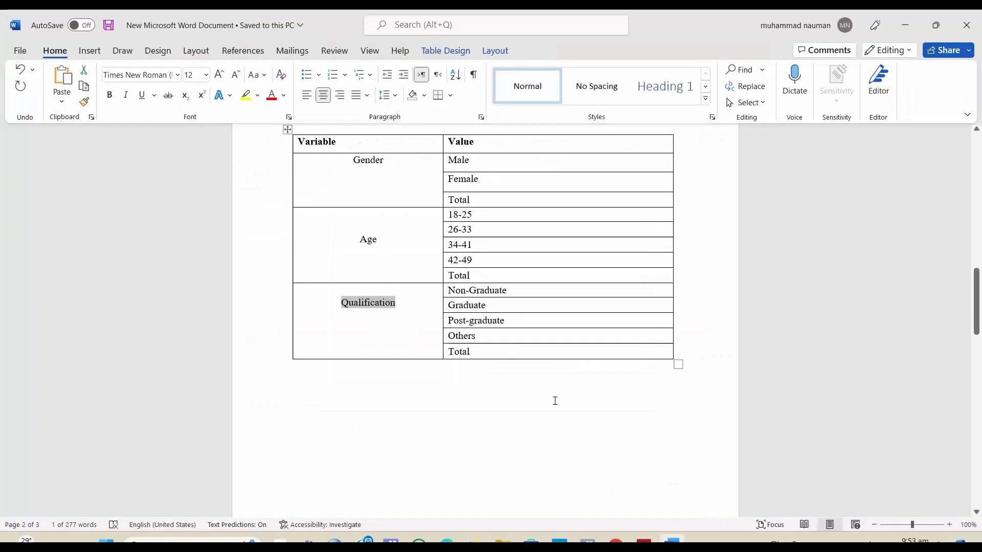
pyautogui.moveTo(471, 290); pyautogui.dragTo(446, 292)
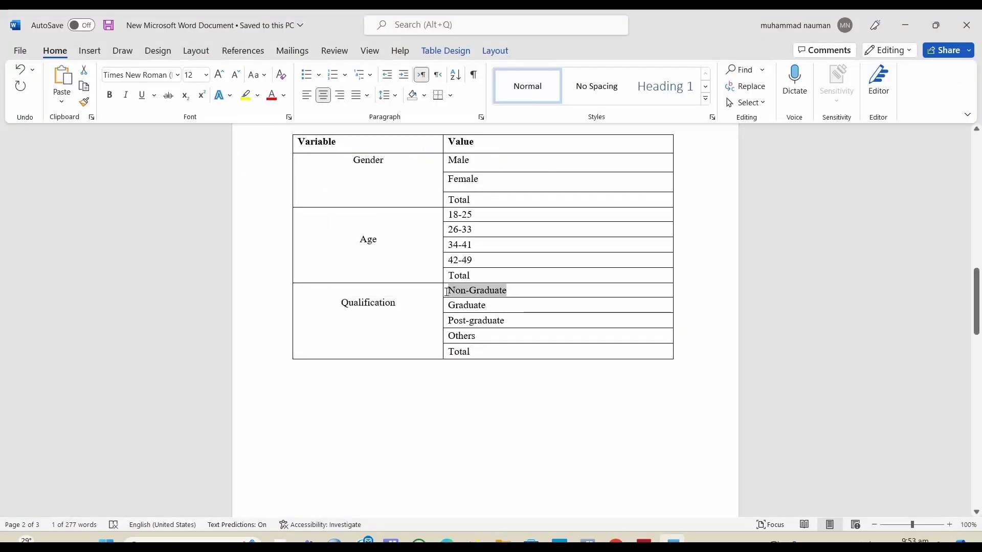
pyautogui.hotkey('ctrl', 'c')
pyautogui.hotkey('alt', 'Tab')
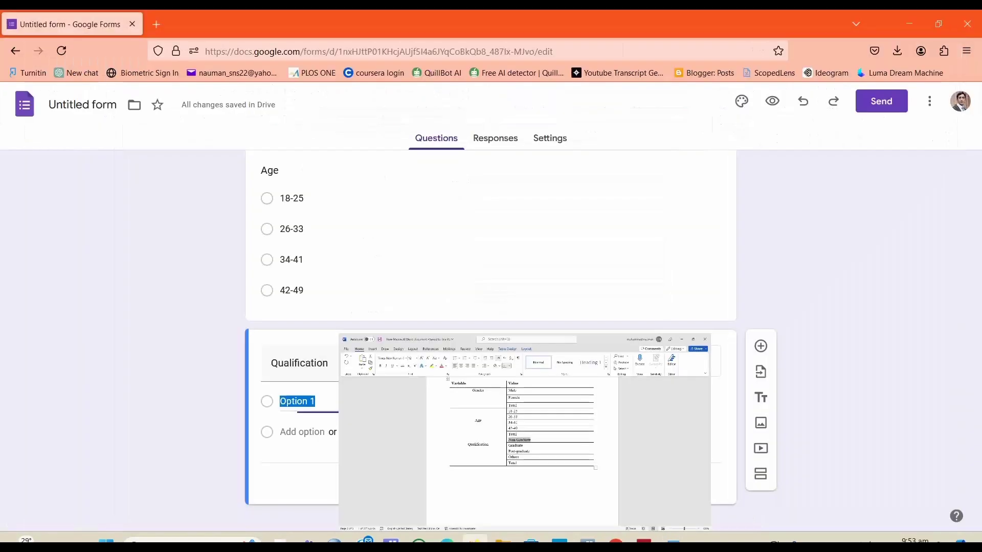
pyautogui.hotkey('ctrl', 'v')
pyautogui.hotkey('alt', 'Tab')
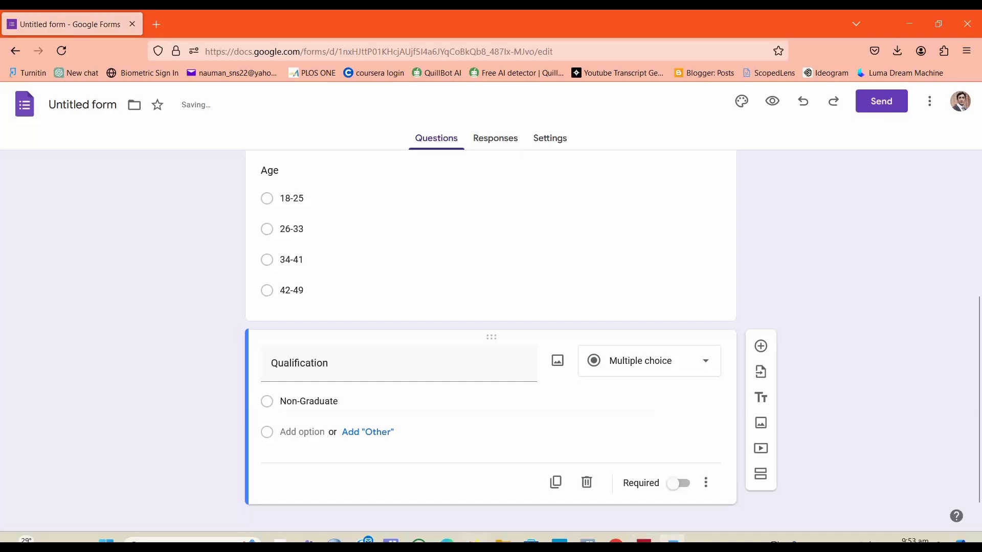
# Step: Add Graduate as the second Qualification option, copied from the Word table
pyautogui.moveTo(492, 307); pyautogui.dragTo(453, 309)
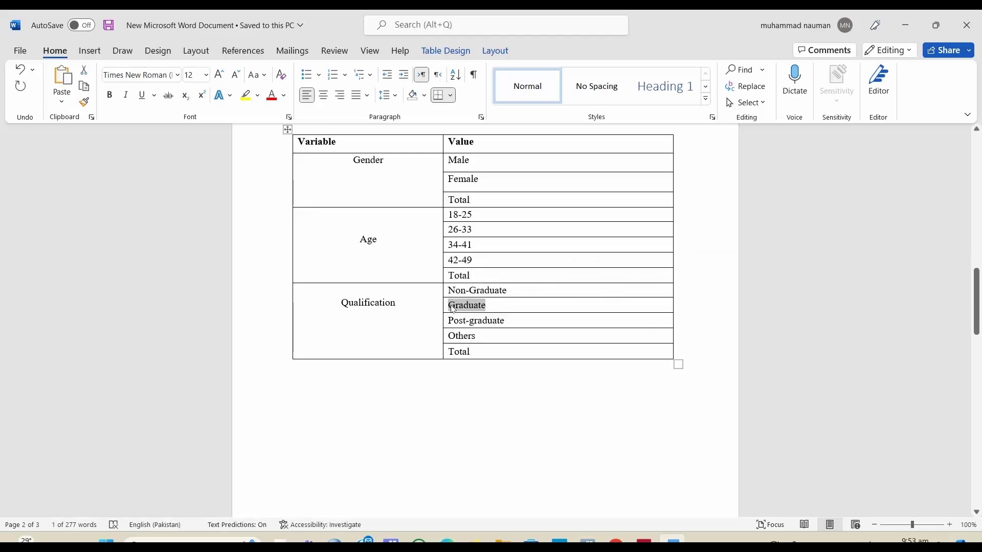
pyautogui.click(671, 539)
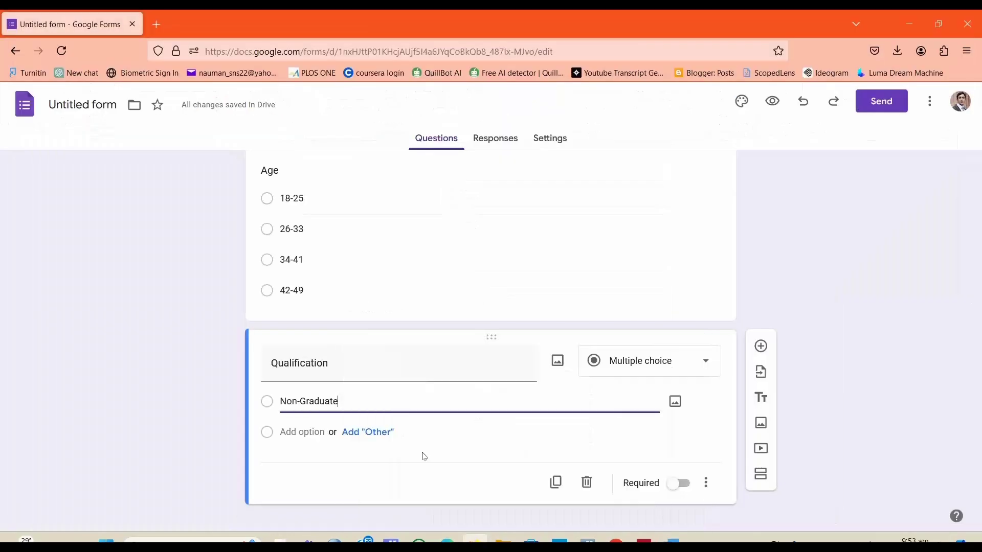
pyautogui.click(314, 433)
pyautogui.hotkey('ctrl', 'v')
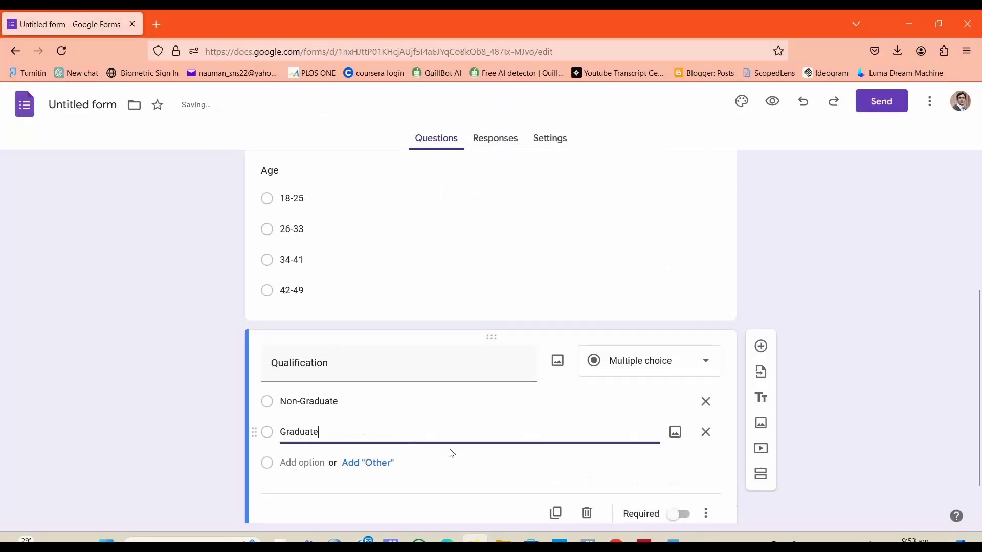
# Step: Add Post-graduate as the third Qualification option, copied from the Word table
pyautogui.click(672, 539)
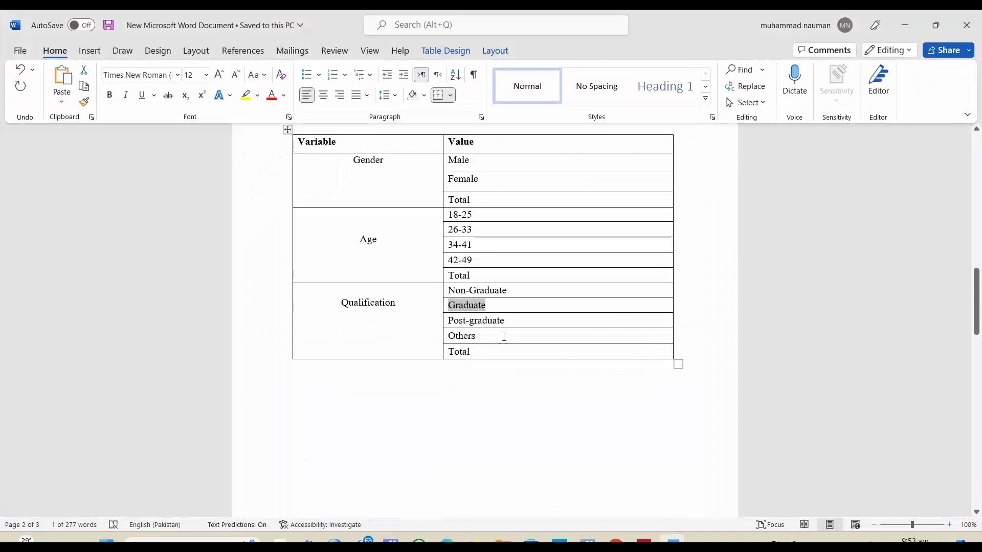
pyautogui.moveTo(507, 324); pyautogui.dragTo(452, 321)
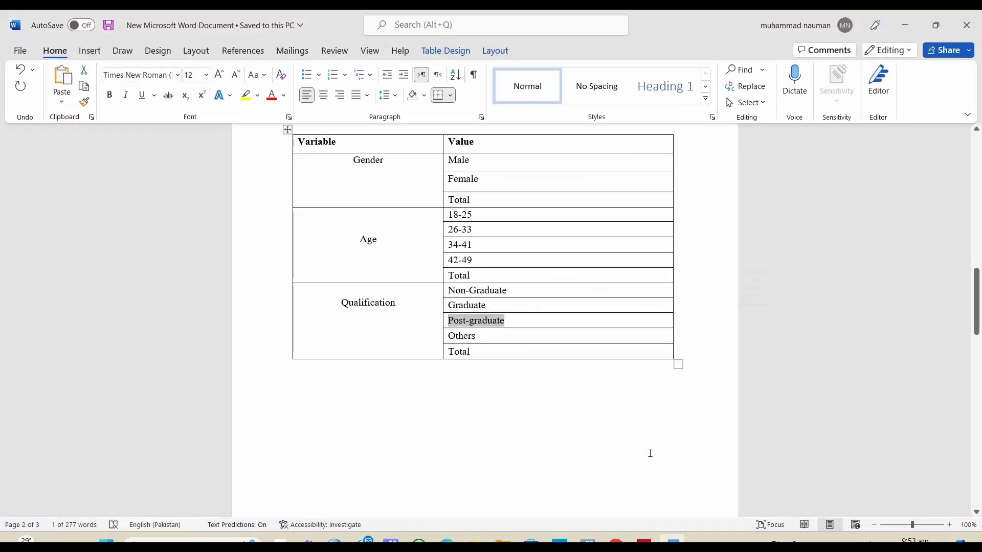
pyautogui.hotkey('alt', 'Tab')
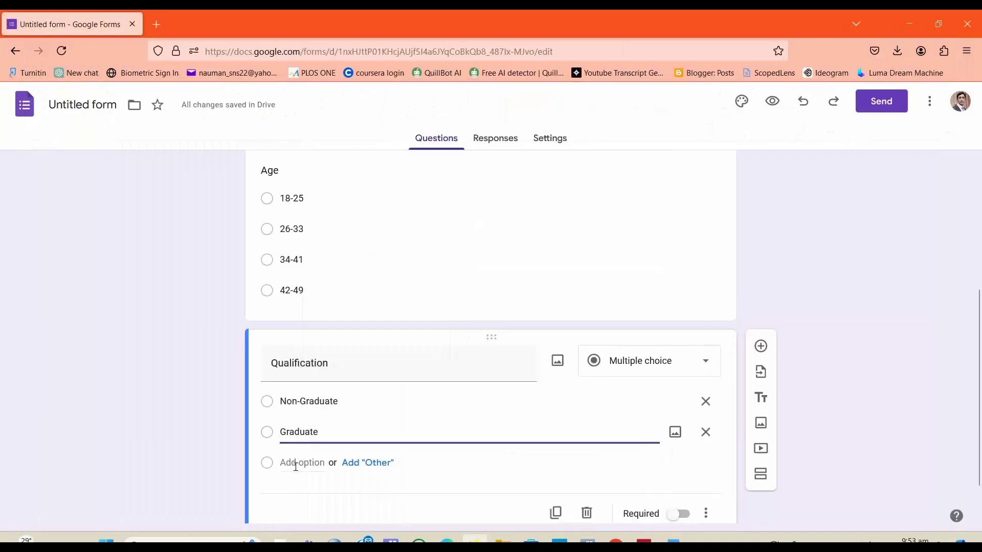
pyautogui.click(294, 463)
pyautogui.hotkey('ctrl', 'v')
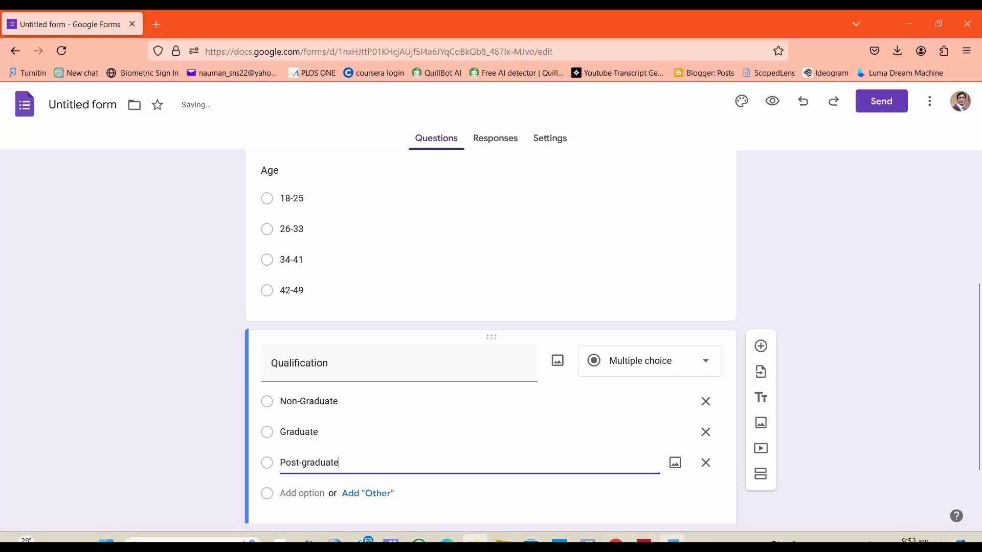
# Step: Add Others as the fourth Qualification option
pyautogui.click(673, 539)
pyautogui.moveTo(478, 336); pyautogui.dragTo(446, 336)
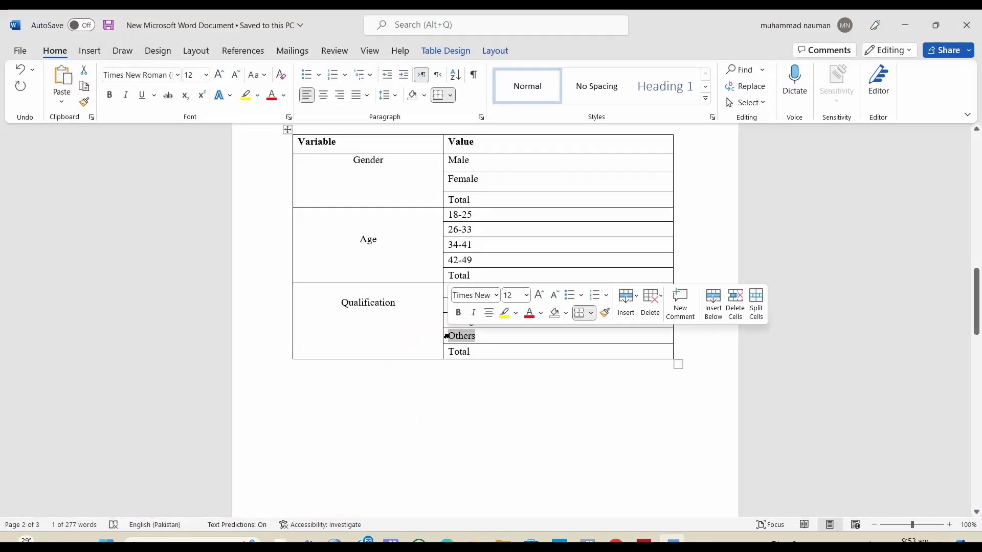
pyautogui.click(672, 539)
pyautogui.click(299, 494)
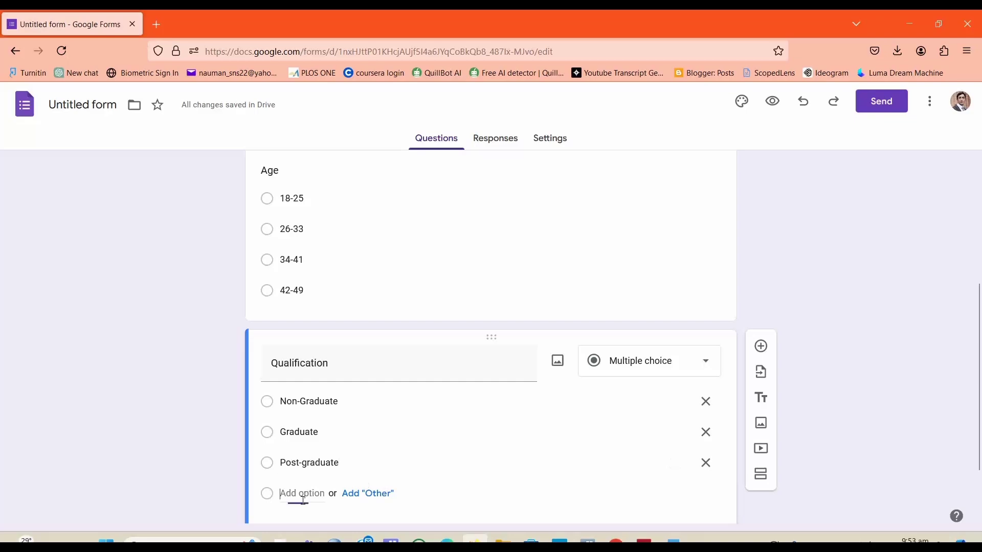
pyautogui.write('Others')
pyautogui.click(203, 481)
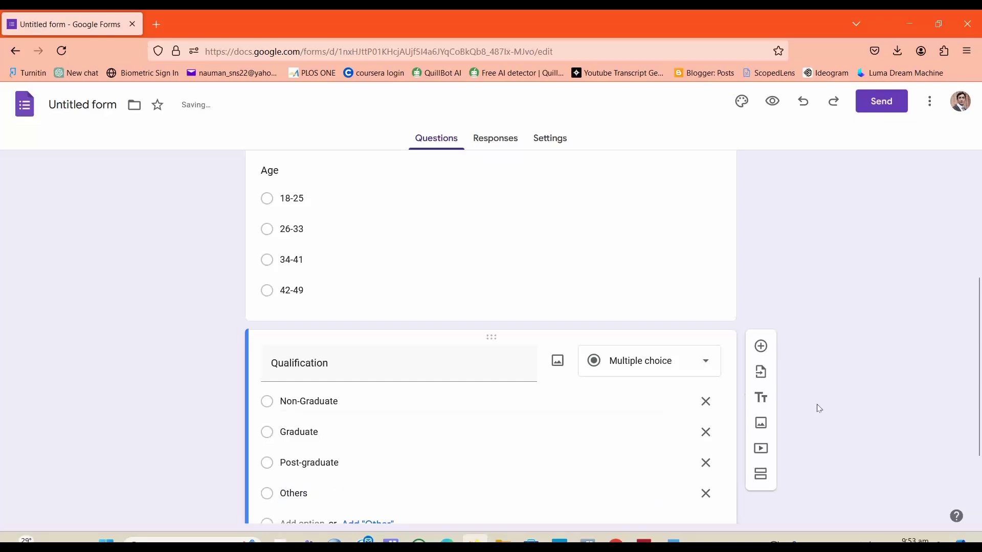
# Step: Add a new section to the form after the Qualification question
pyautogui.moveTo(980, 413); pyautogui.dragTo(981, 437)
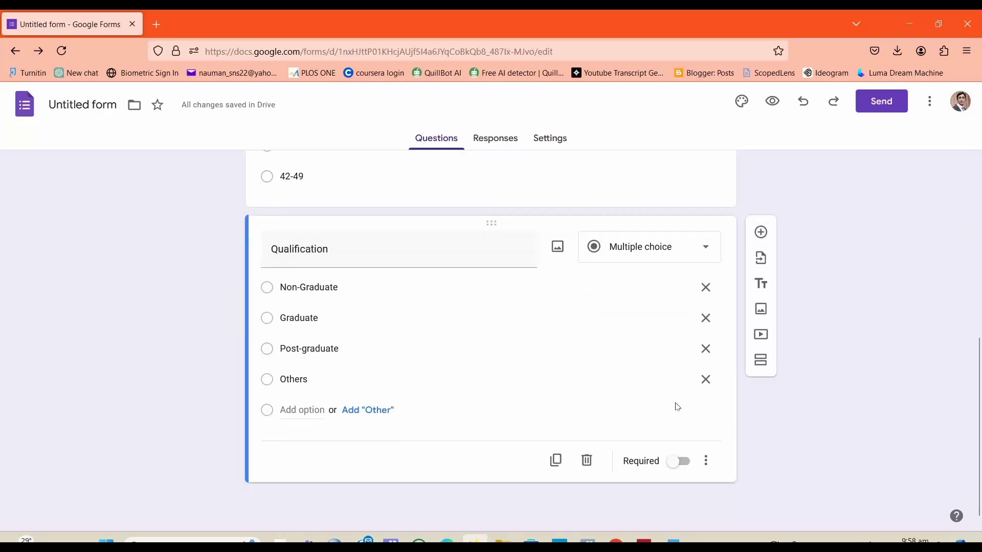
pyautogui.click(673, 541)
pyautogui.moveTo(977, 400)
pyautogui.mouseDown()
pyautogui.moveTo(978, 289)
pyautogui.moveTo(980, 411)
pyautogui.mouseUp()
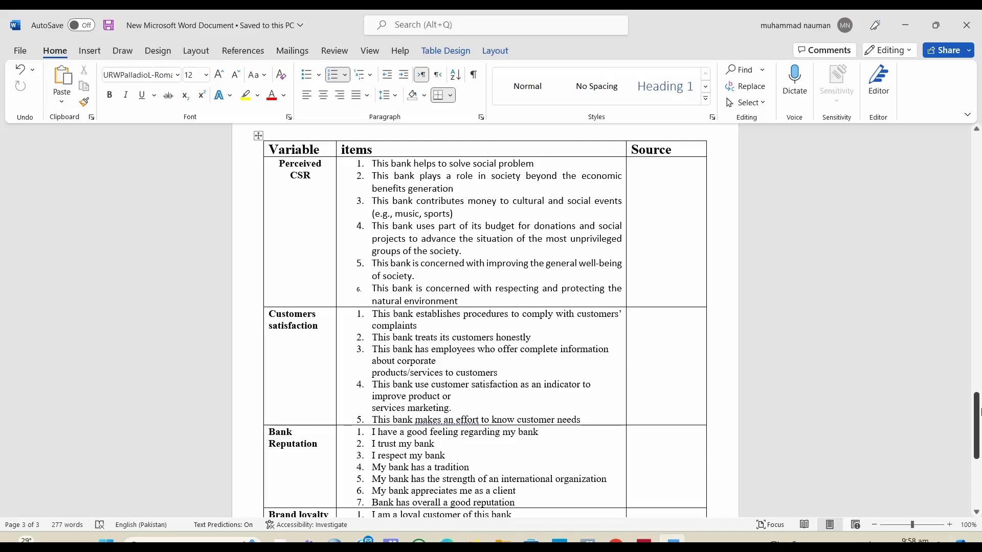
pyautogui.moveTo(981, 412); pyautogui.dragTo(980, 395)
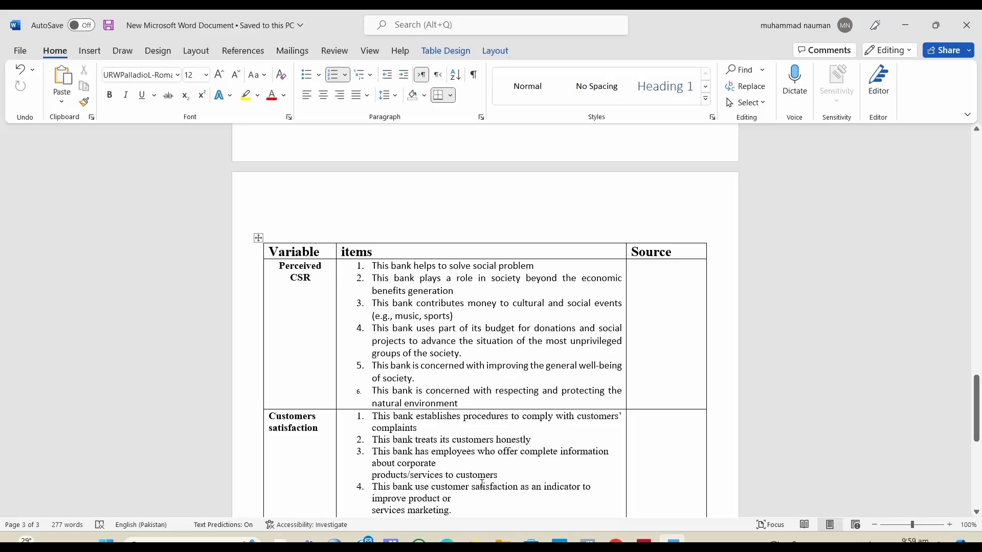
pyautogui.moveTo(977, 429)
pyautogui.mouseDown()
pyautogui.moveTo(979, 483)
pyautogui.moveTo(980, 438)
pyautogui.mouseUp()
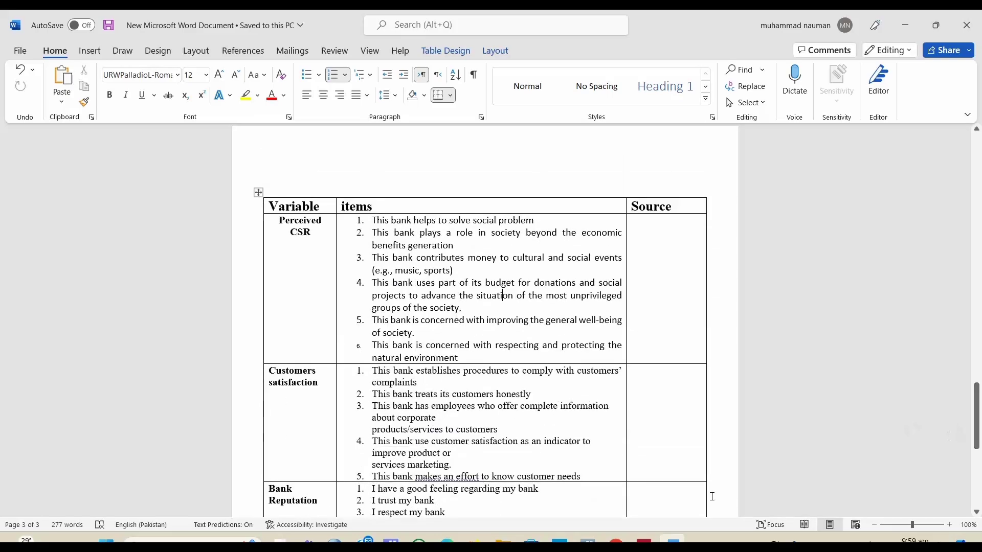
pyautogui.hotkey('alt', 'Tab')
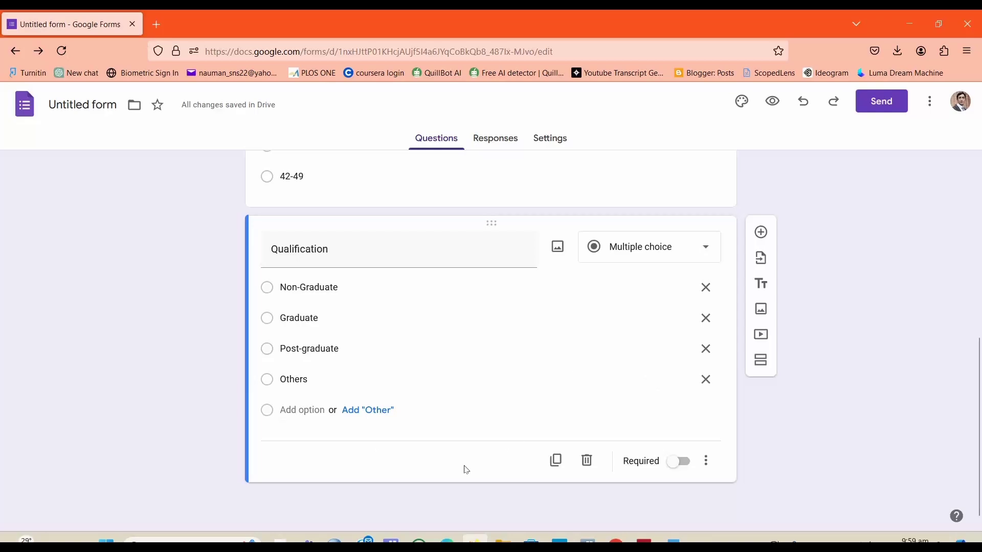
pyautogui.click(762, 361)
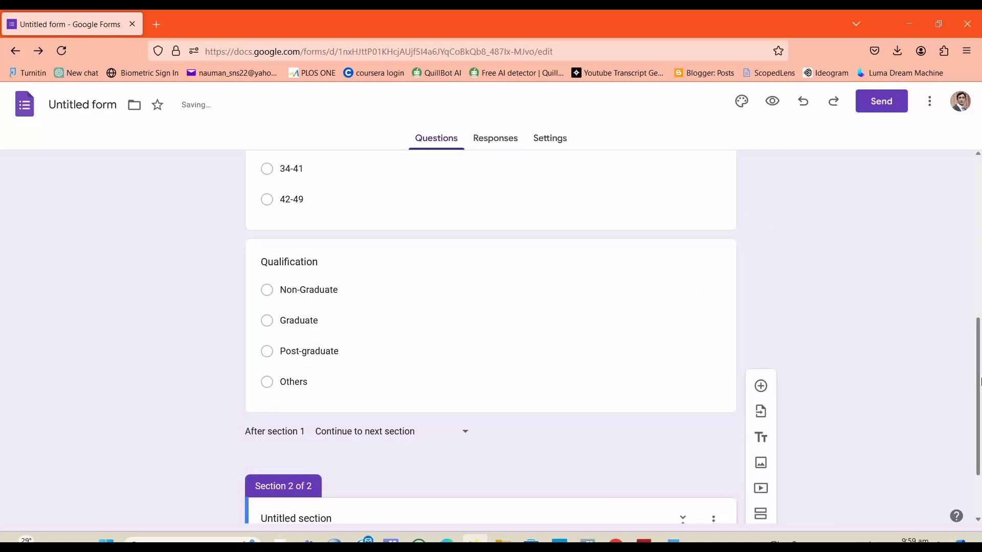
# Step: Title the new section Perceived CSR, copied from the variables table in Word
pyautogui.moveTo(981, 381); pyautogui.dragTo(980, 435)
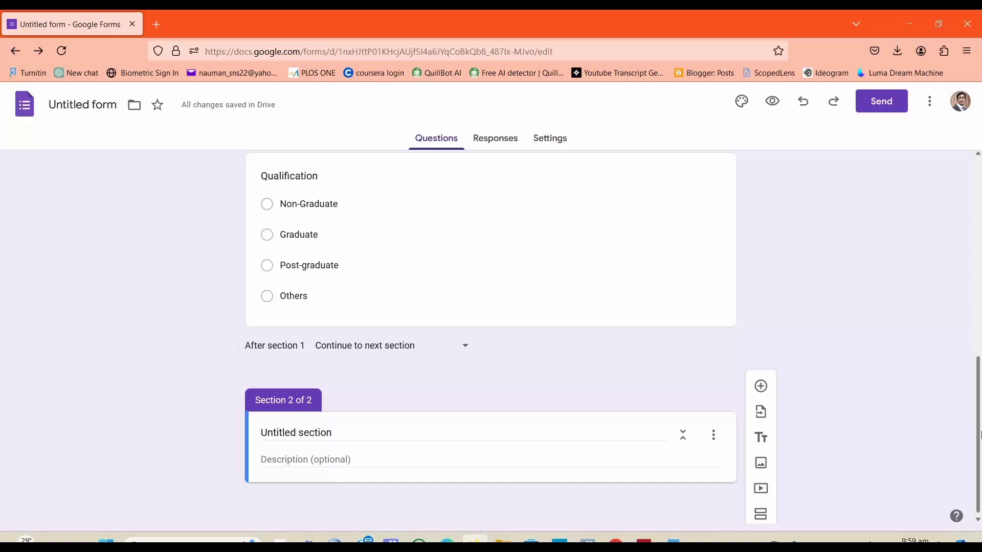
pyautogui.click(344, 428)
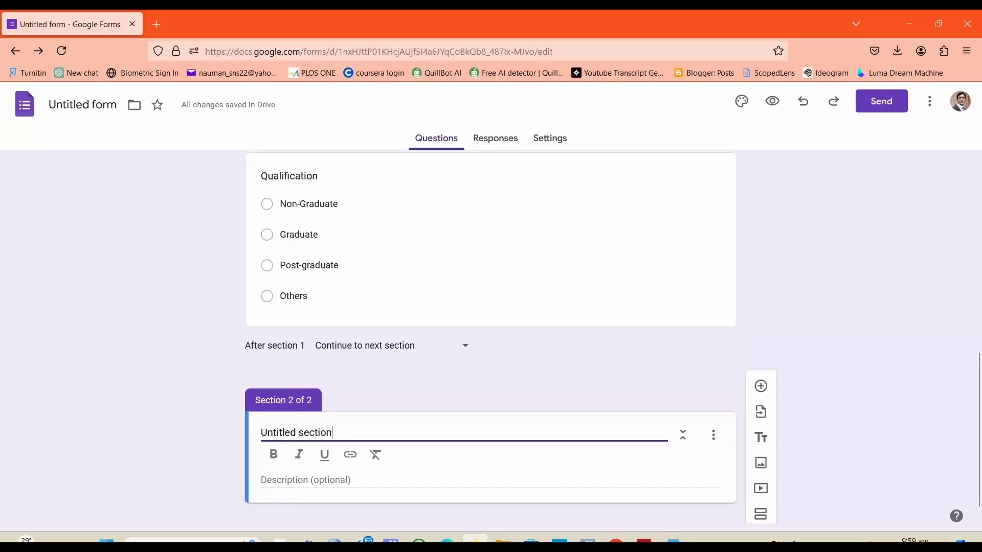
pyautogui.click(672, 541)
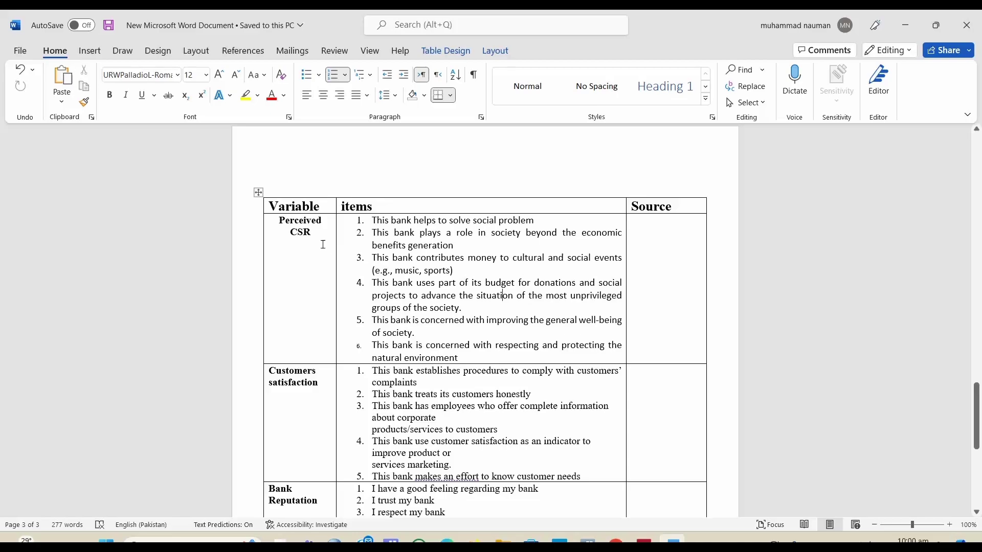
pyautogui.moveTo(310, 234); pyautogui.dragTo(280, 224)
pyautogui.hotkey('ctrl', 'c')
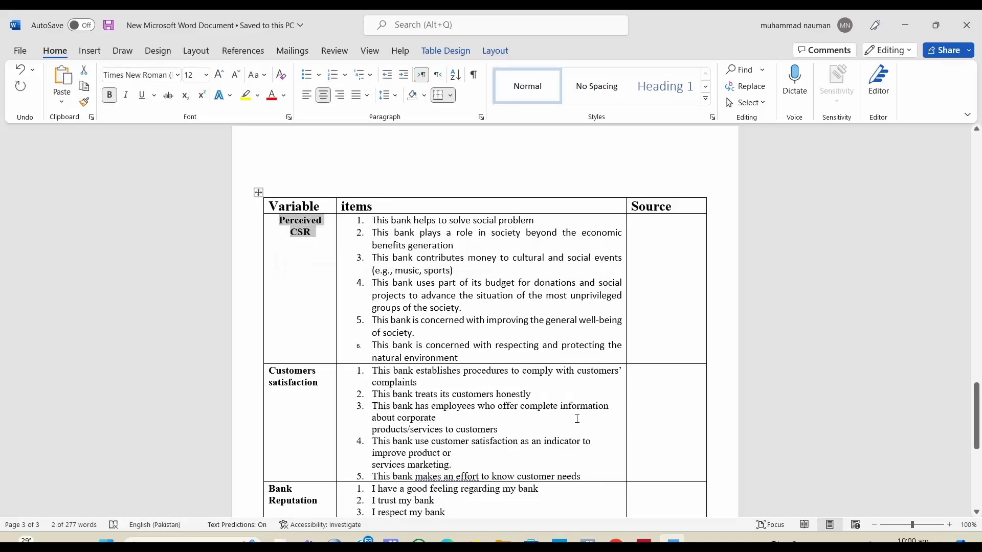
pyautogui.click(668, 542)
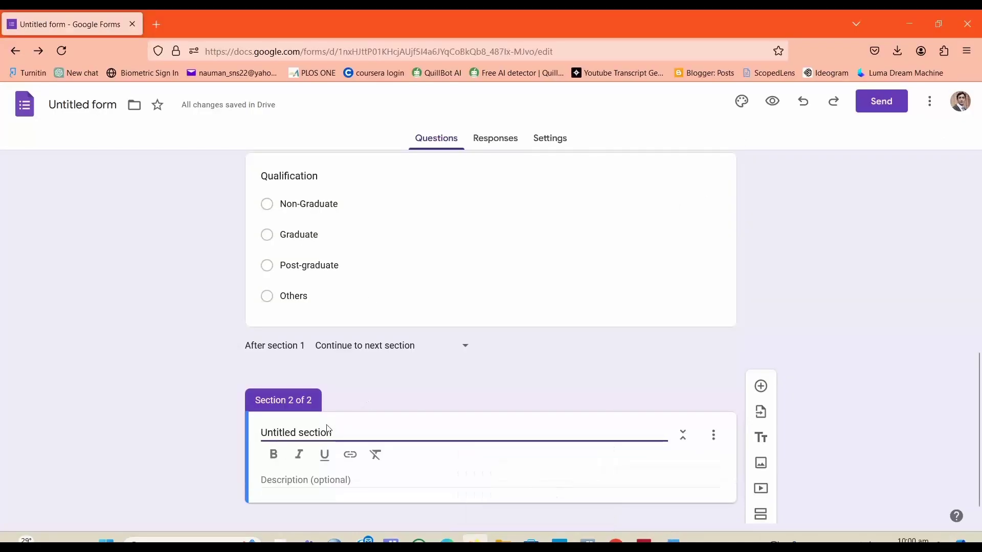
pyautogui.moveTo(334, 433); pyautogui.dragTo(205, 440)
pyautogui.hotkey('ctrl', 'v')
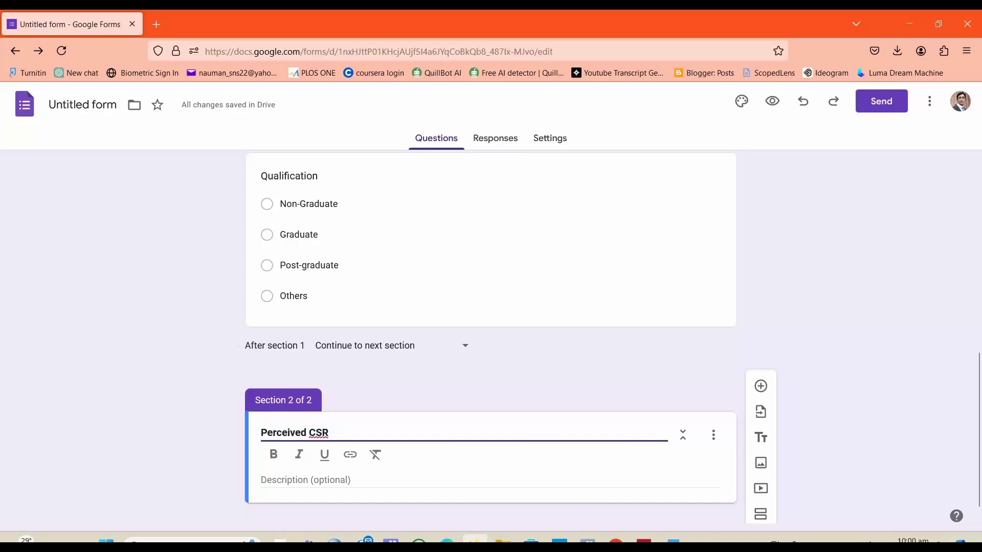
pyautogui.click(191, 436)
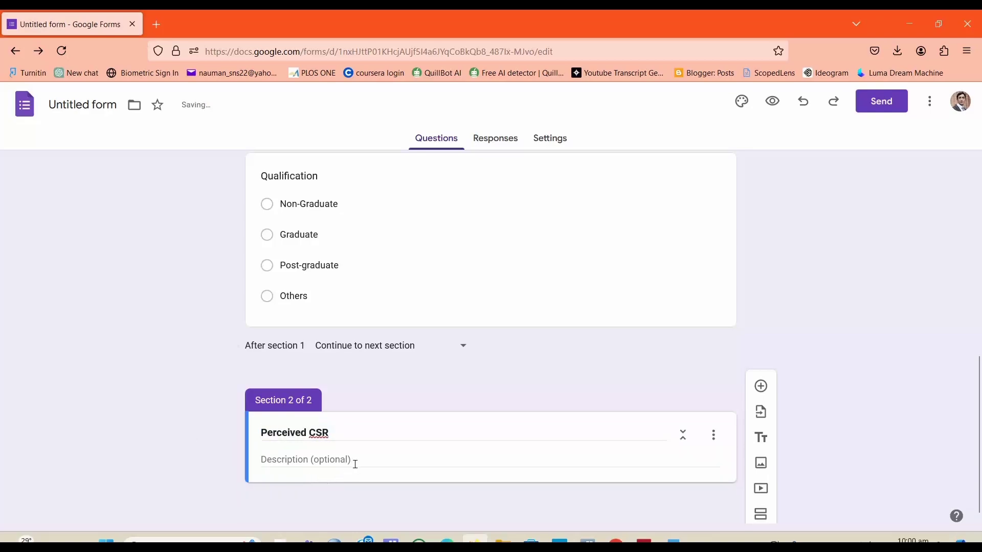
# Step: Add a multiple-choice question to the Perceived CSR section, pasting item 1 "This bank helps to solve social problem" from the Word table
pyautogui.scroll(-1, 878, 424)
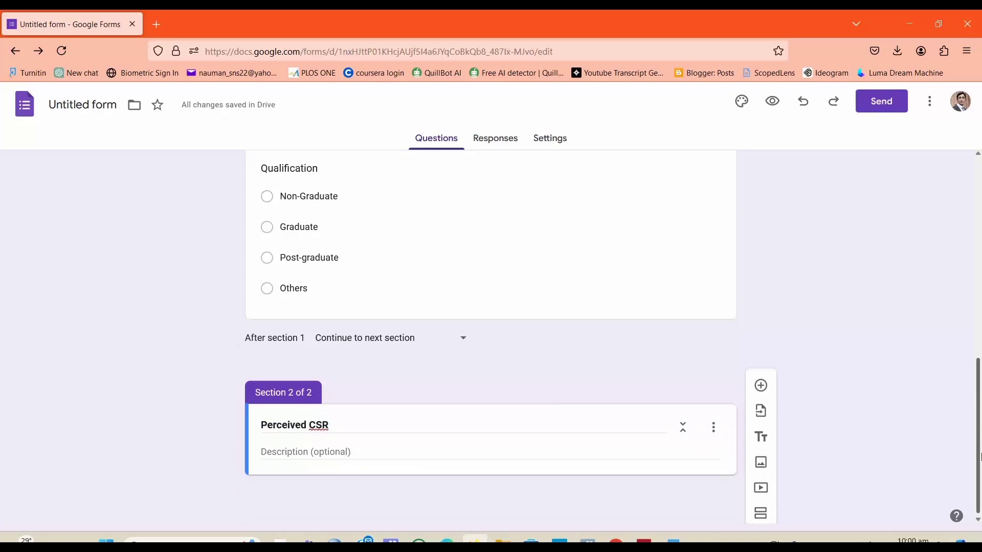
pyautogui.click(762, 387)
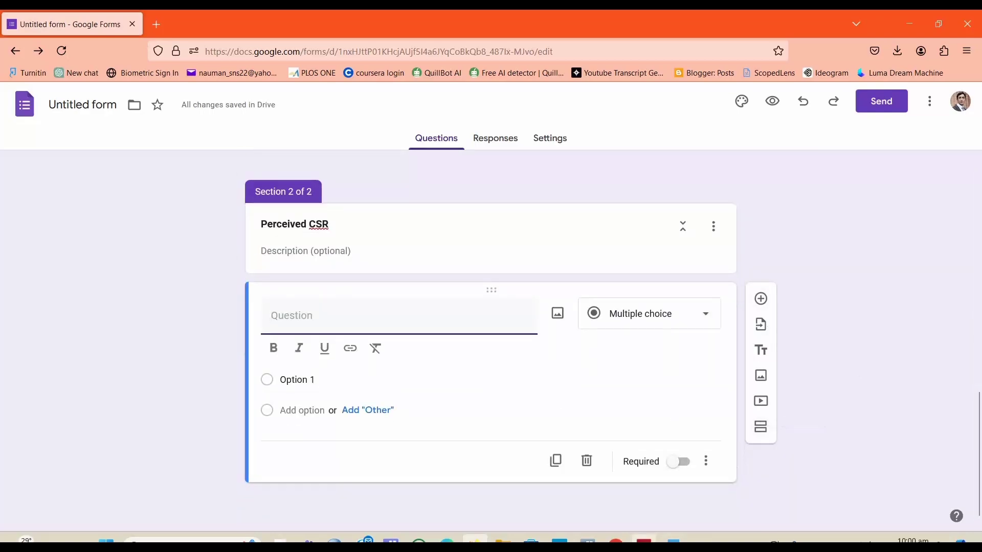
pyautogui.click(673, 540)
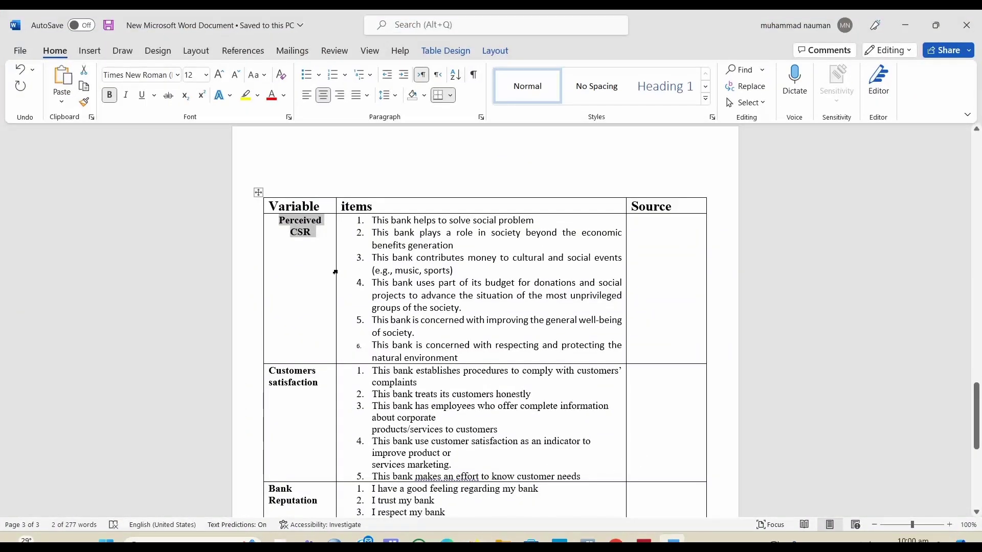
pyautogui.click(335, 272)
pyautogui.click(409, 308)
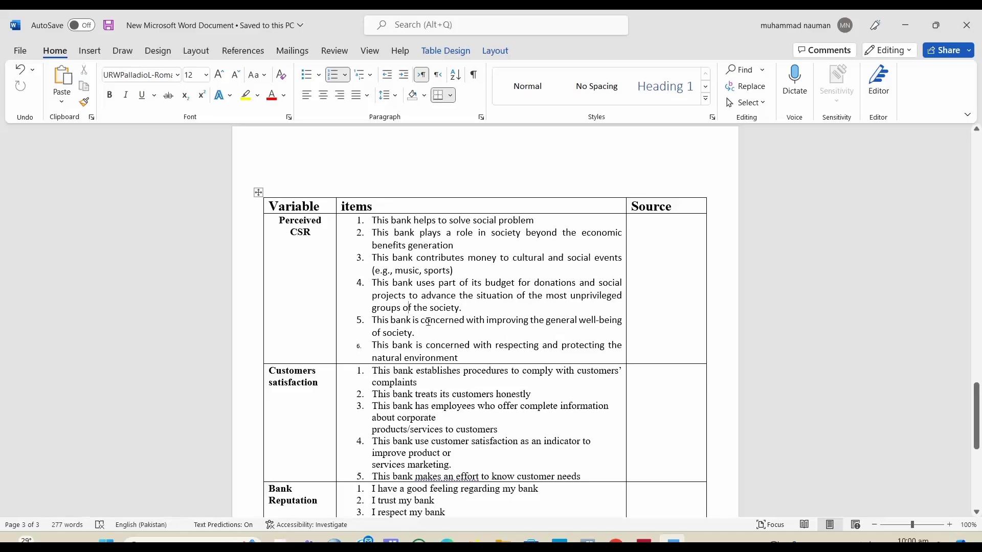
pyautogui.click(475, 540)
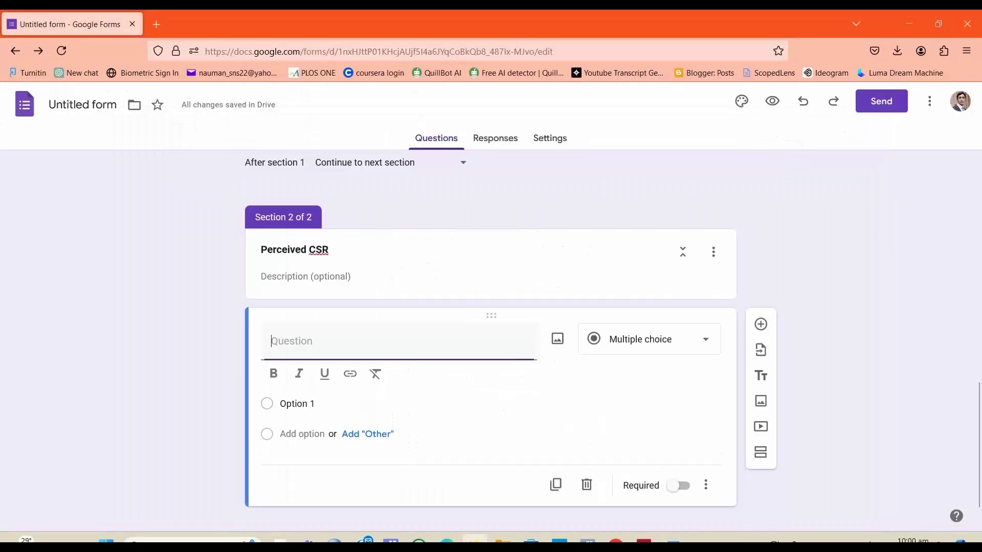
pyautogui.click(673, 540)
pyautogui.moveTo(539, 220); pyautogui.dragTo(370, 220)
pyautogui.hotkey('ctrl', 'c')
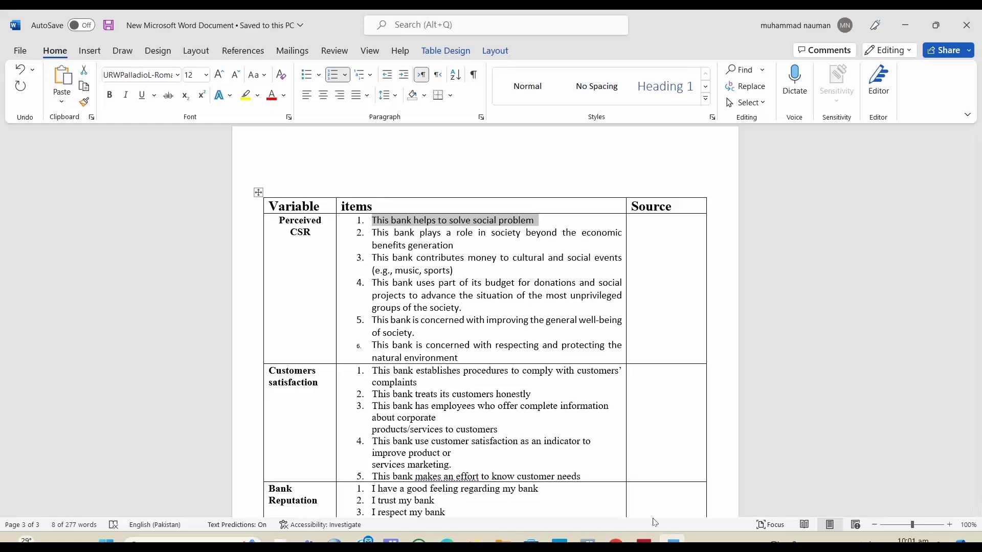
pyautogui.click(672, 541)
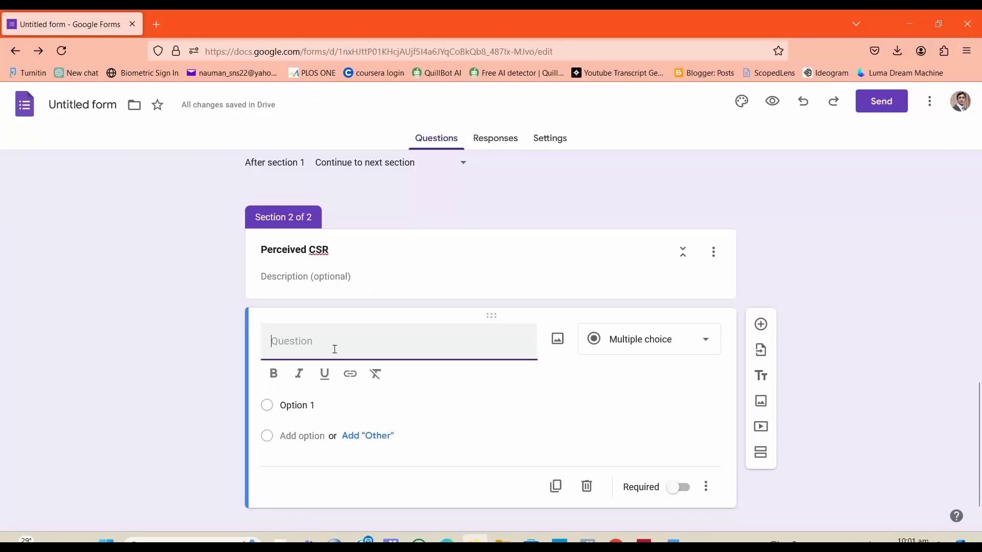
pyautogui.hotkey('ctrl', 'v')
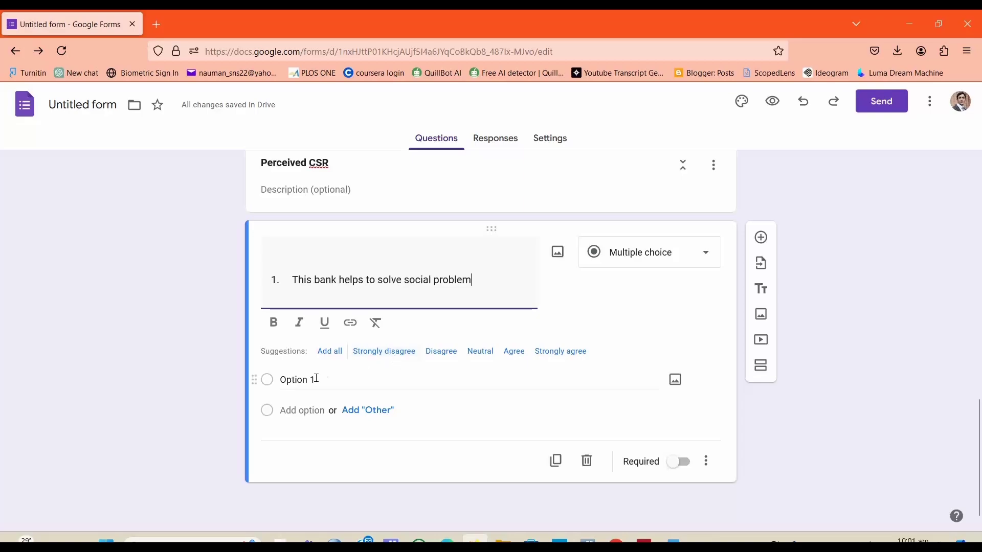
# Step: Add the options Strongly disagree, Disagree, Neutral, Agree and Strongly agree to the first item's question
pyautogui.click(387, 353)
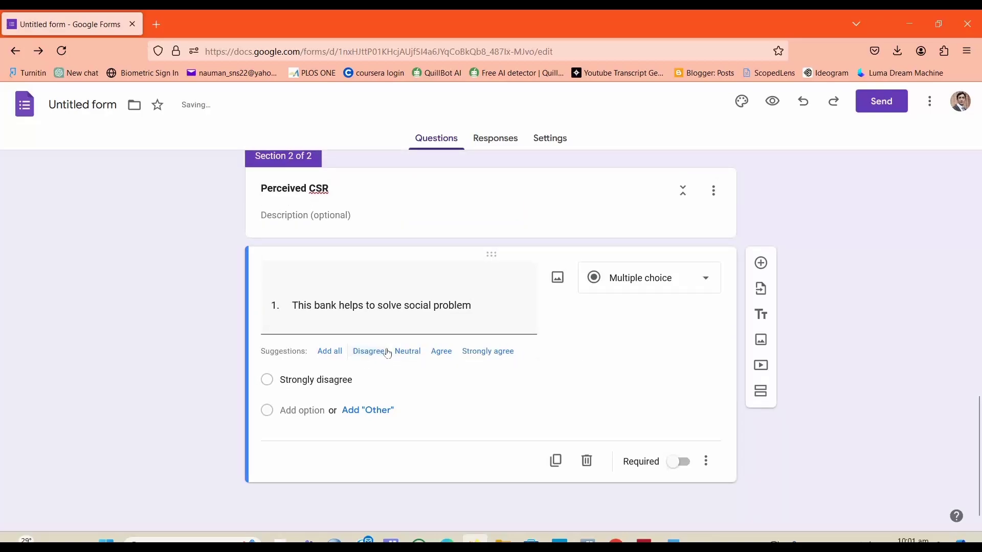
pyautogui.click(368, 353)
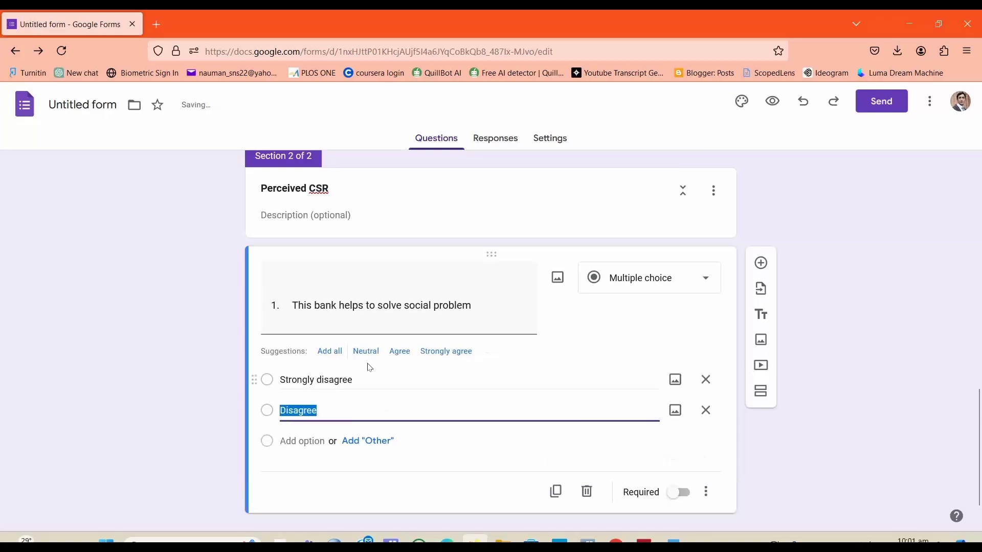
pyautogui.click(313, 441)
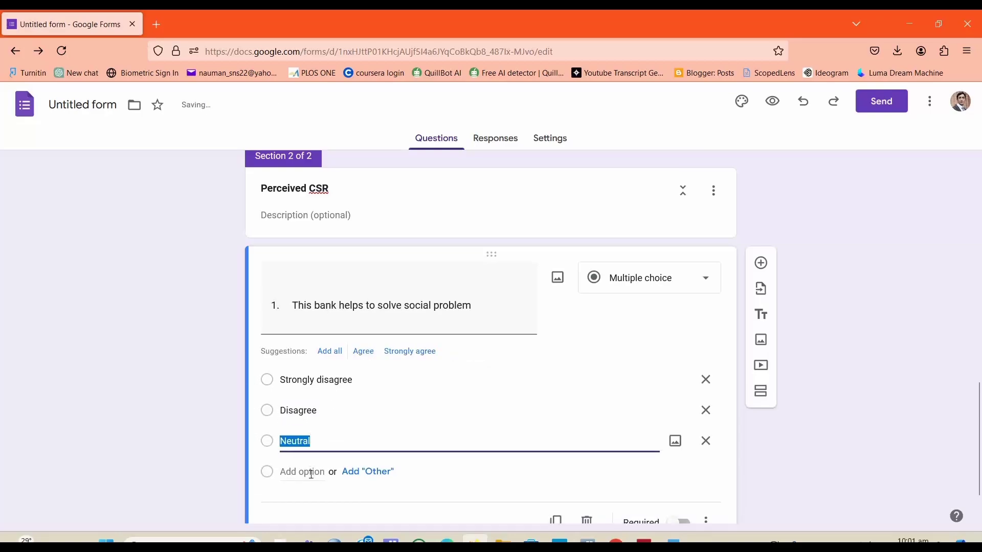
pyautogui.click(312, 472)
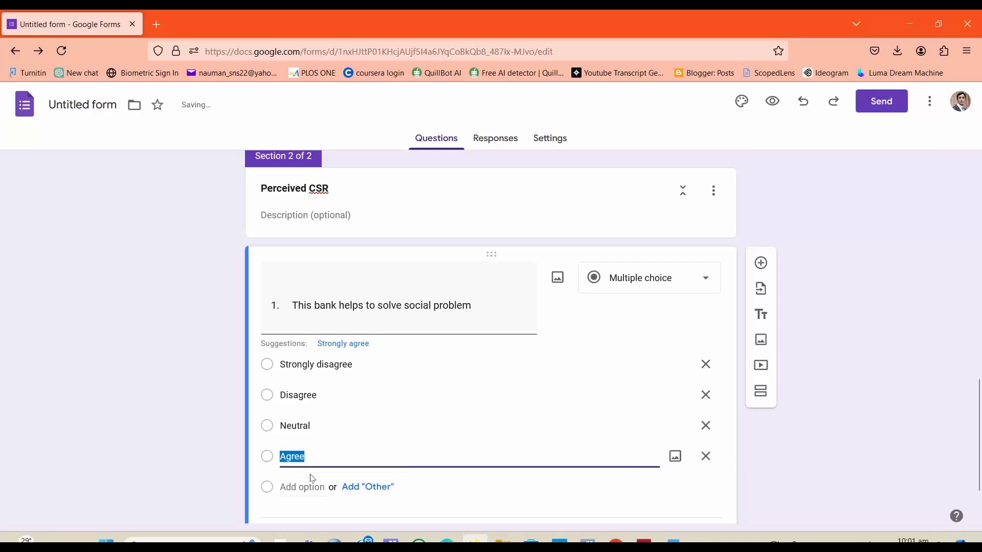
pyautogui.click(313, 488)
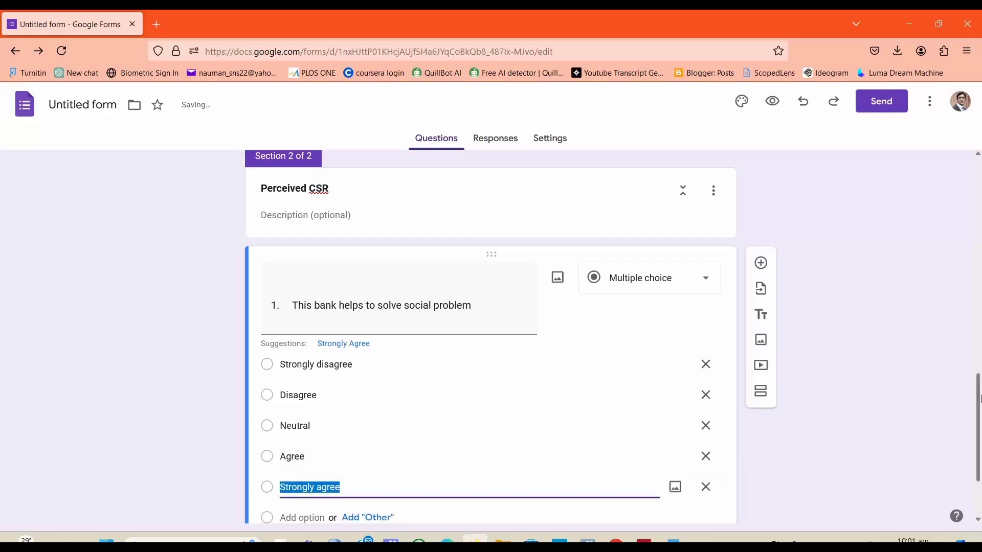
pyautogui.scroll(-2, 979, 448)
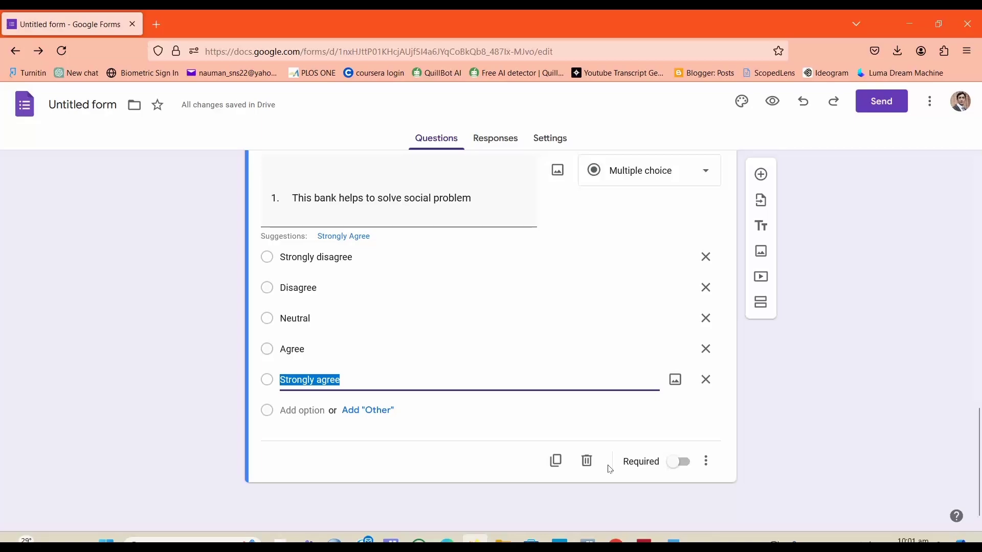
pyautogui.click(297, 452)
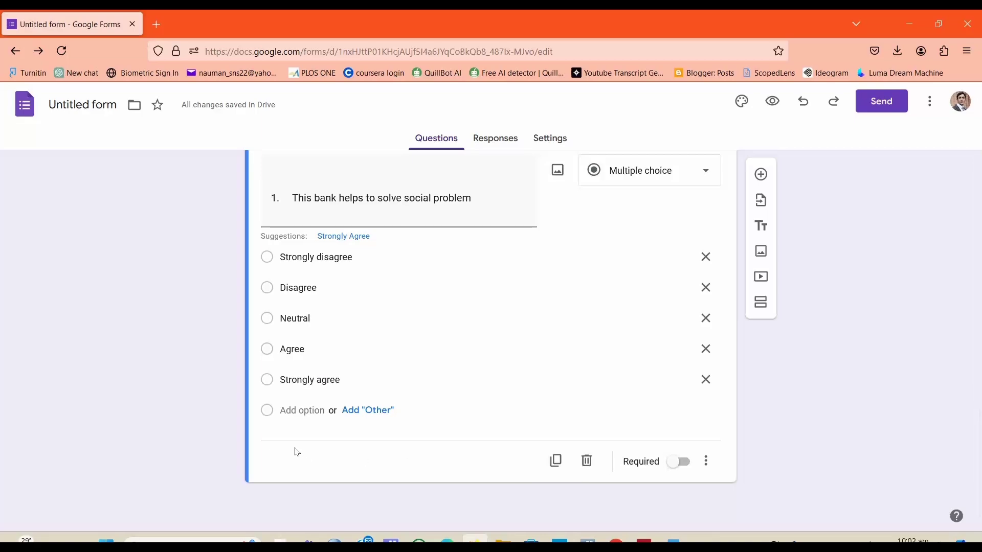
# Step: Add a second question with text "2. This bank plays a role in society beyond the economic benefits generation" copied from Word
pyautogui.click(761, 175)
pyautogui.moveTo(978, 438); pyautogui.dragTo(979, 446)
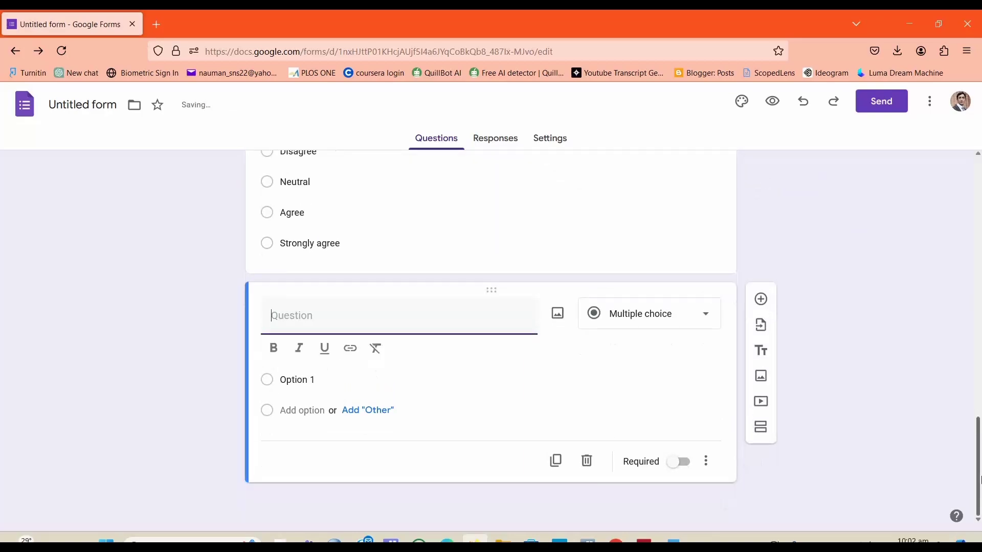
pyautogui.click(673, 541)
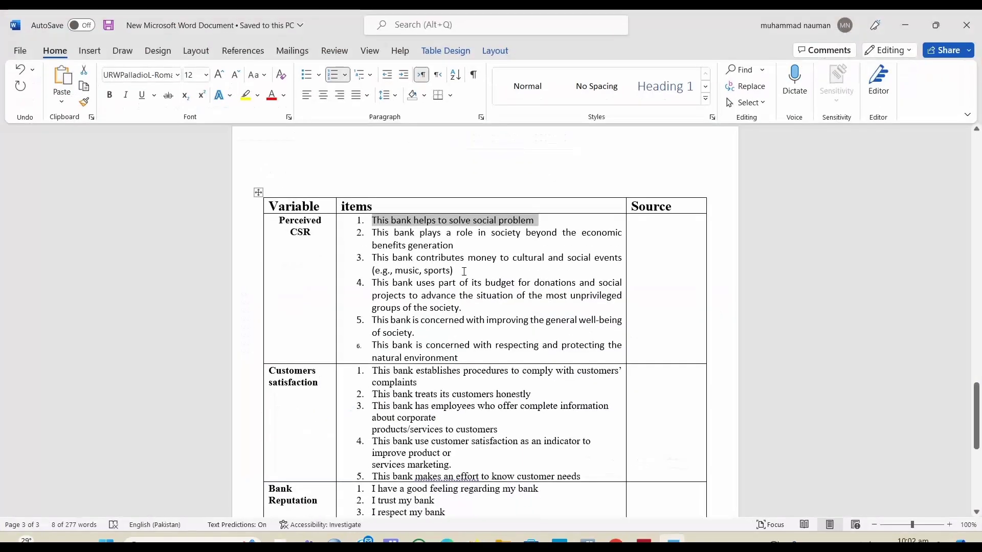
pyautogui.moveTo(458, 245); pyautogui.dragTo(371, 233)
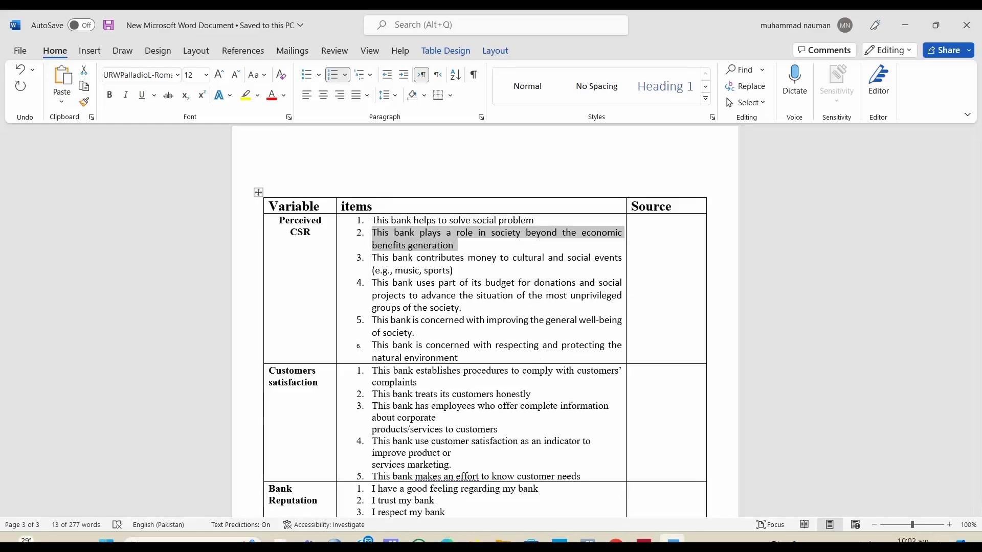
pyautogui.click(673, 541)
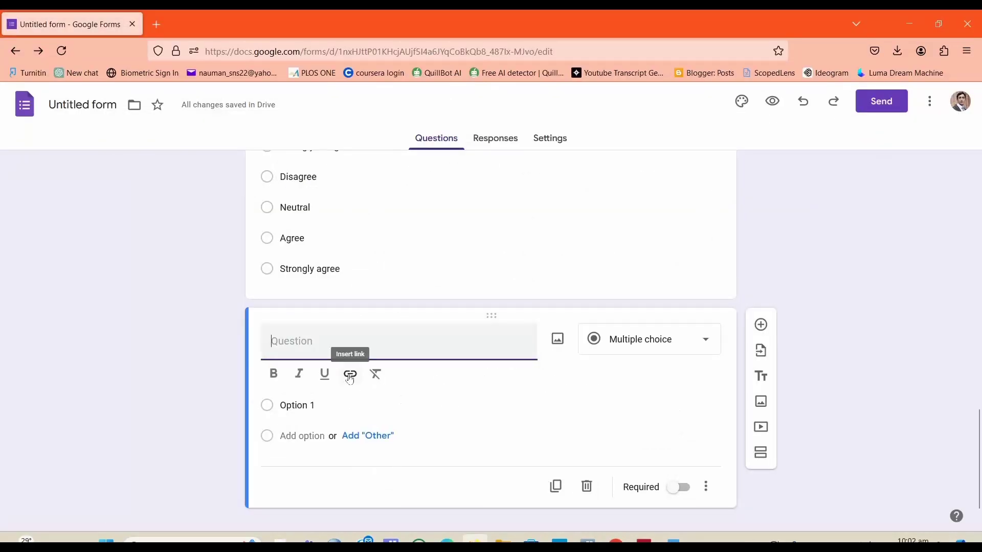
pyautogui.write('1.\tThis bank plays a role in society beyond the economic benefits generation')
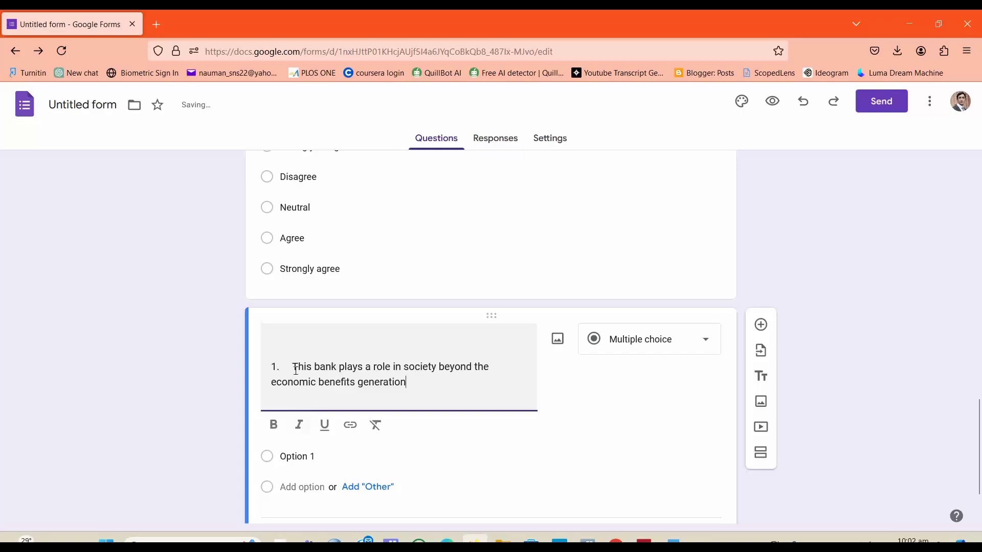
pyautogui.press('BackSpace')
pyautogui.press('BackSpace')
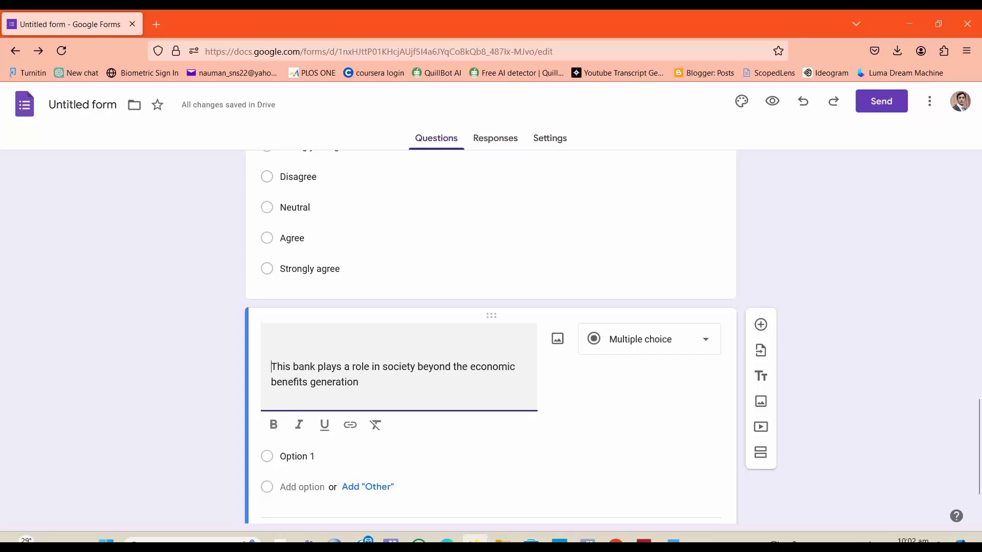
pyautogui.write('2.')
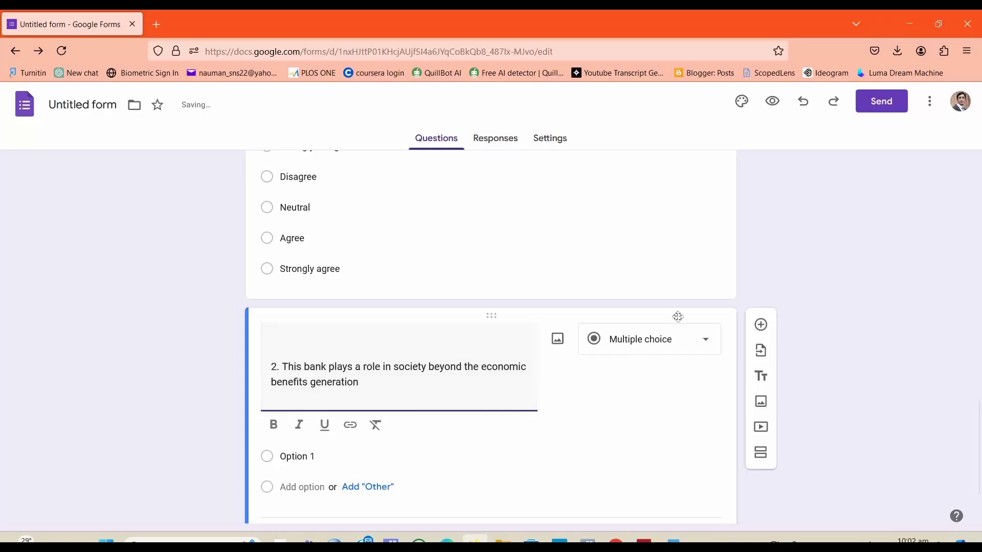
# Step: Give the second question the options Strongly disagree, Disagree, Neutral, Agree and Strongly Agree
pyautogui.scroll(-2, 977, 423)
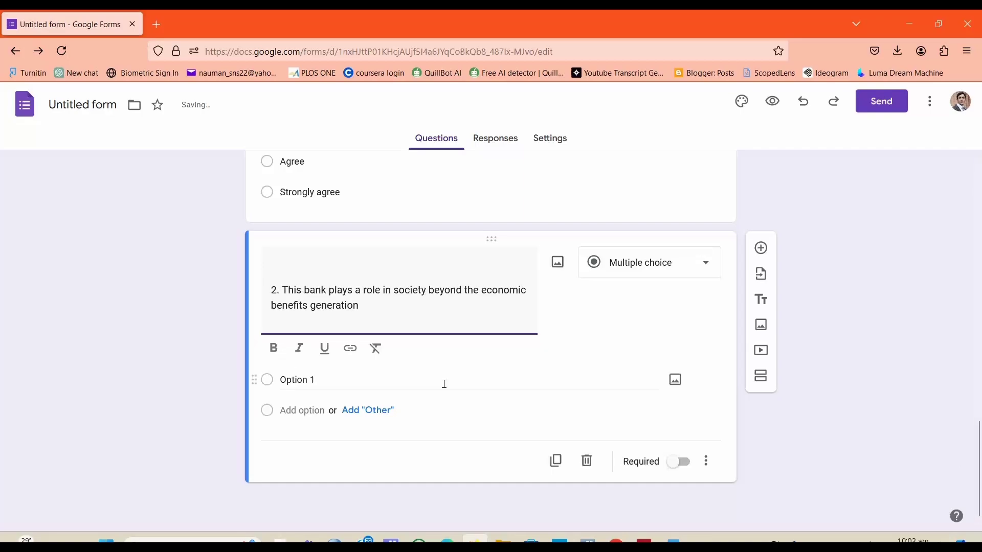
pyautogui.click(321, 379)
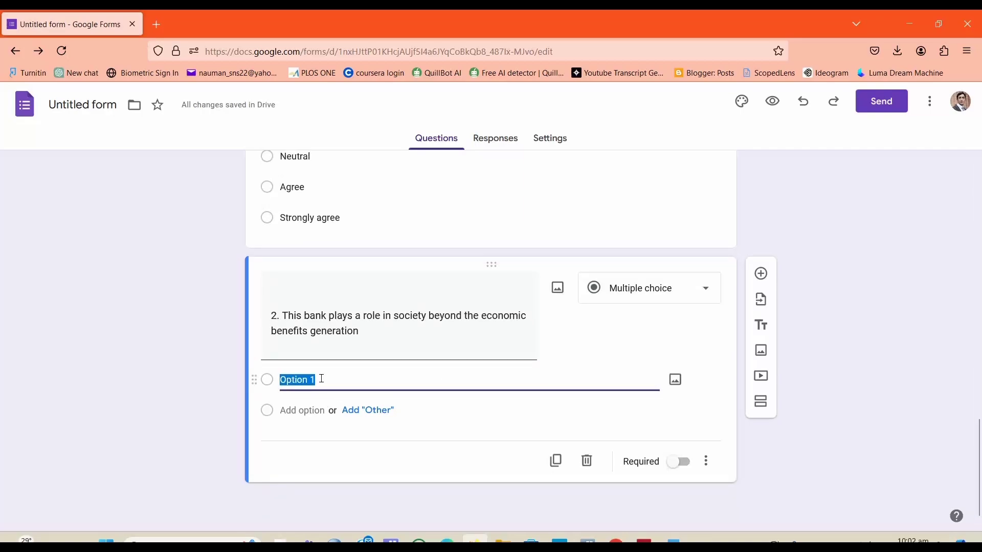
pyautogui.write('Stro')
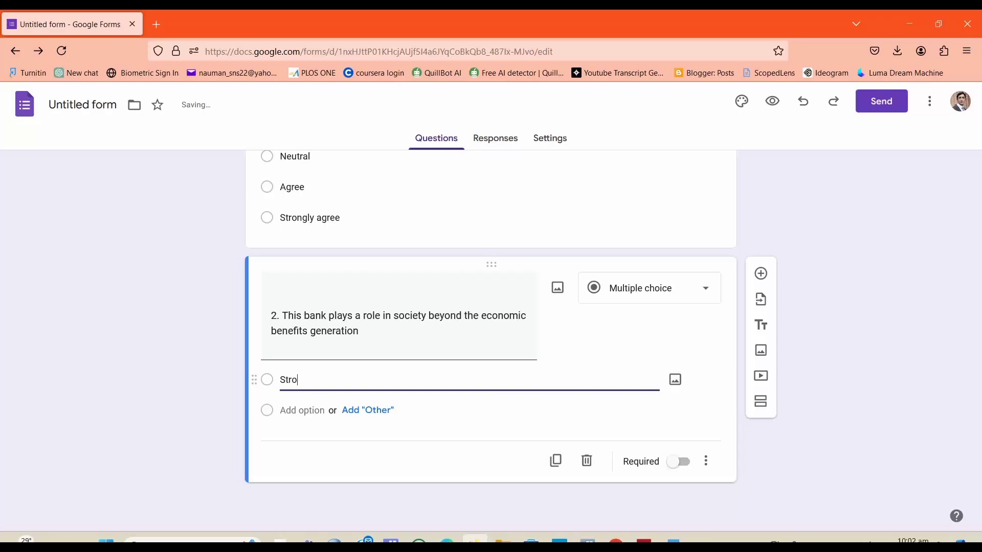
pyautogui.write('ngly disagr')
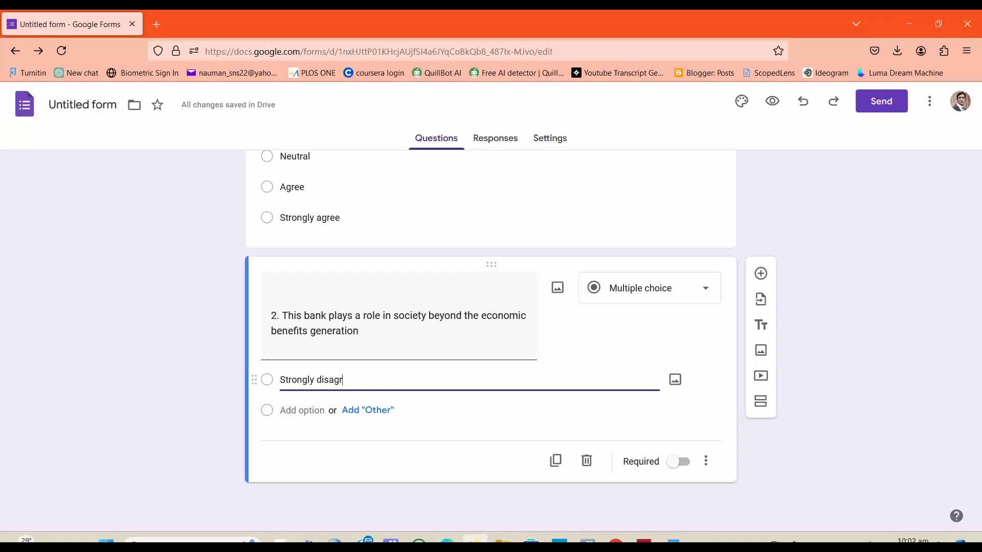
pyautogui.write('ee')
pyautogui.click(305, 456)
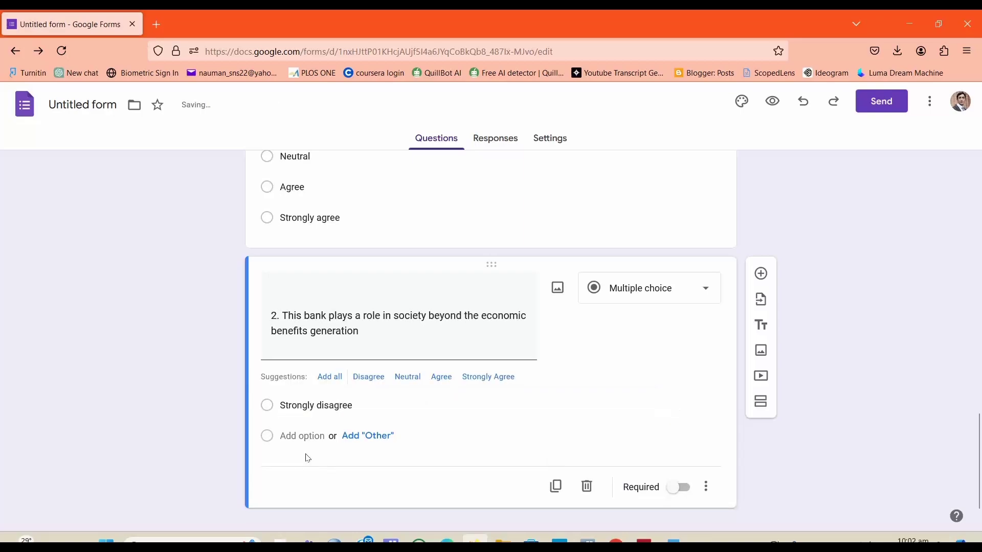
pyautogui.click(306, 437)
pyautogui.click(306, 467)
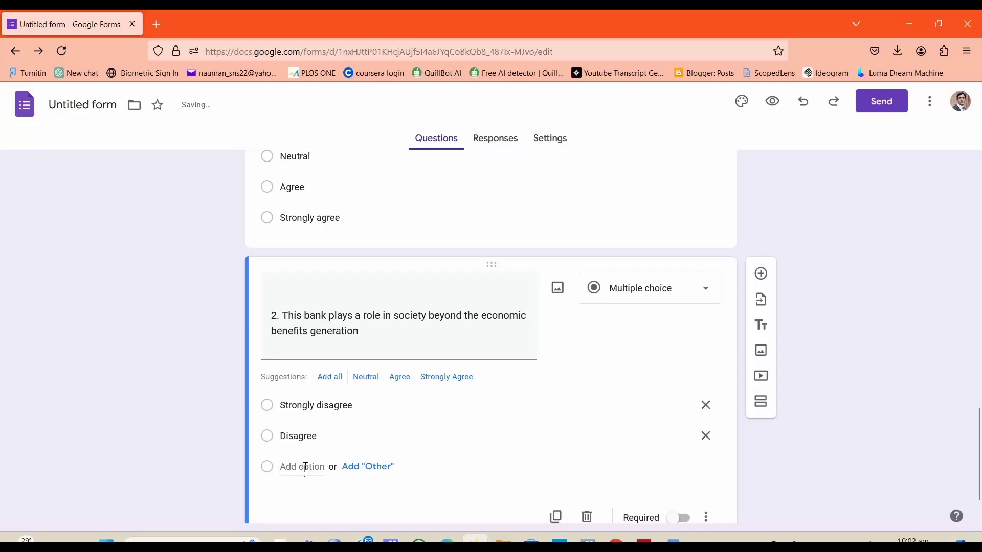
pyautogui.click(305, 497)
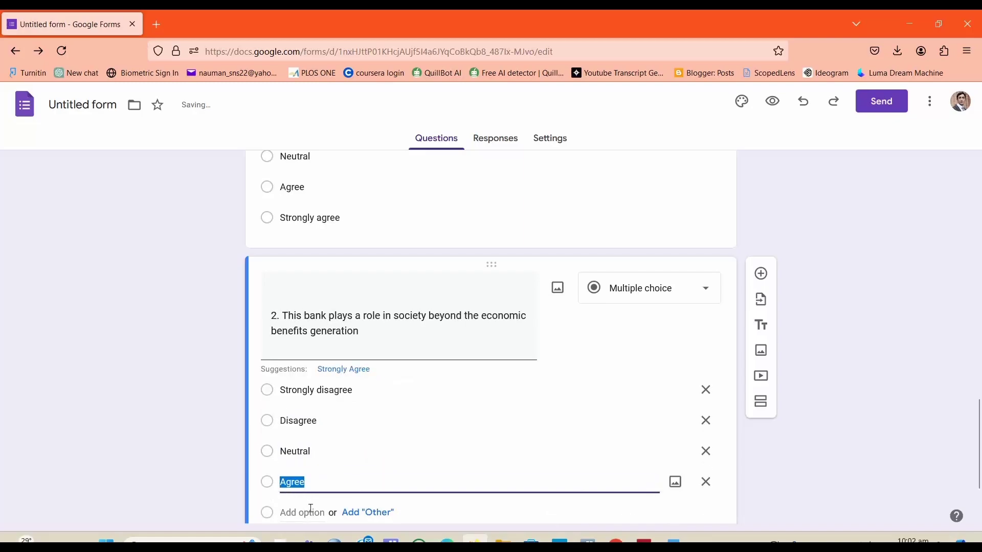
pyautogui.click(306, 511)
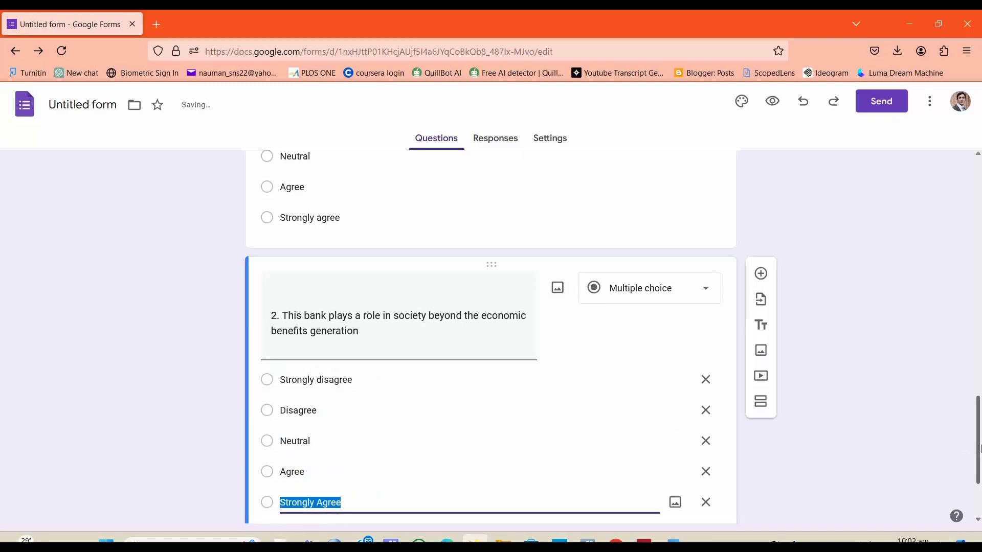
pyautogui.scroll(-3, 820, 252)
# Step: Add a third question and paste item 3 "This bank contributes money to cultural and social events (e.g., music, sports)" from Word
pyautogui.click(761, 175)
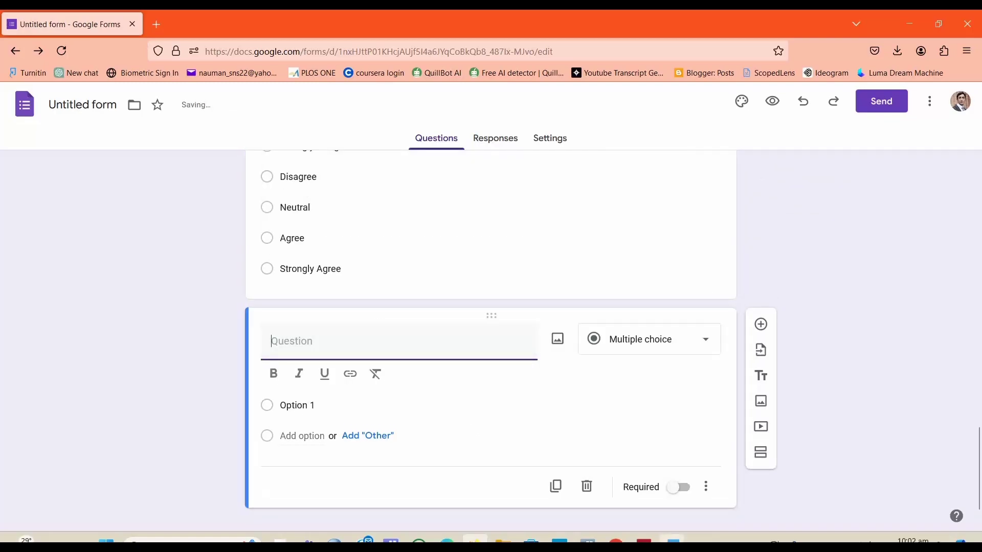
pyautogui.hotkey('alt', 'Tab')
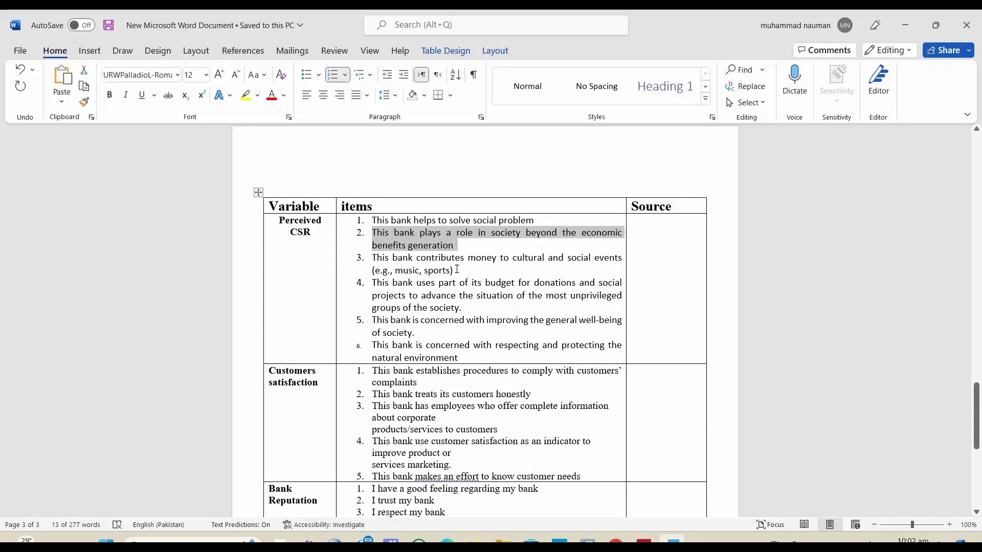
pyautogui.tripleClick(456, 269)
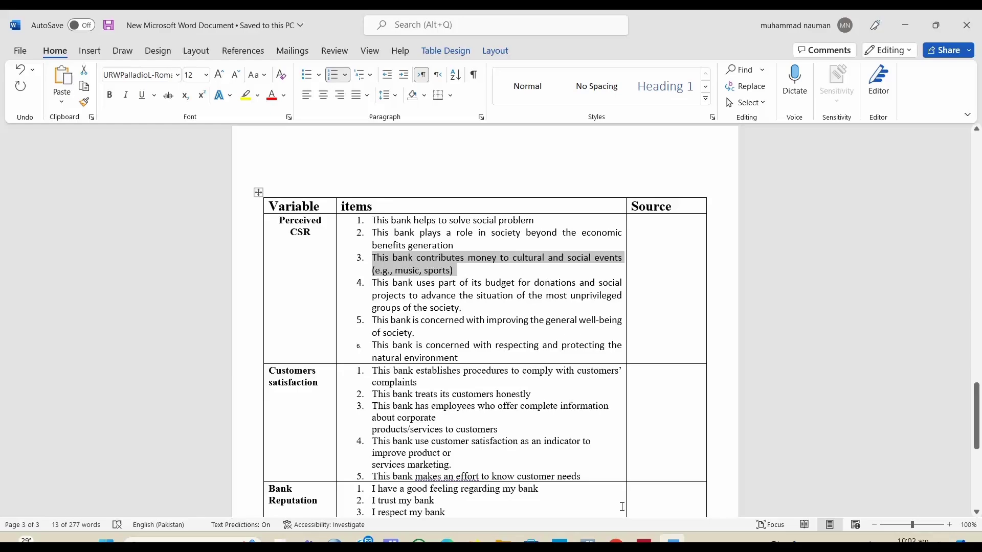
pyautogui.hotkey('alt', 'Tab')
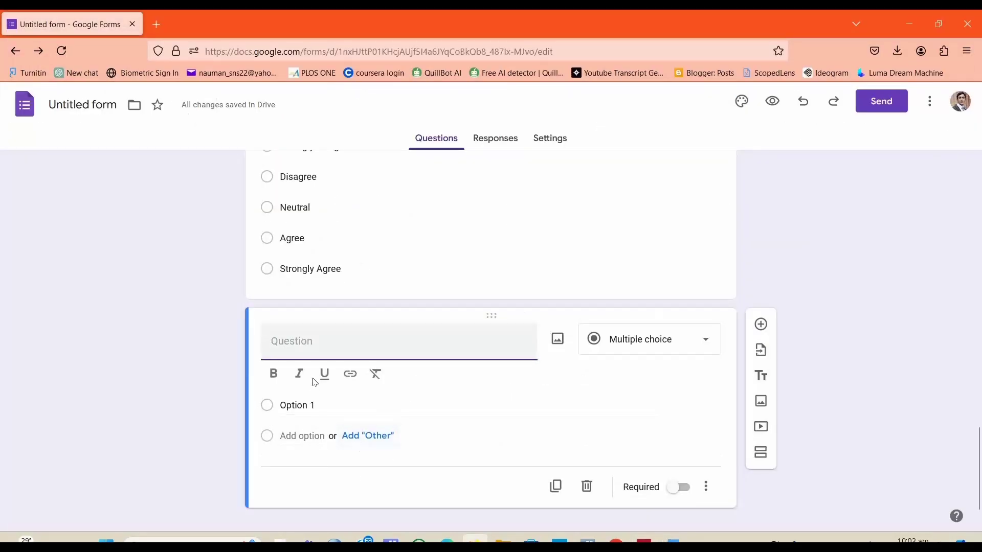
pyautogui.write('1. This bank contributes money to cultural and social events (e.g., music, sports)')
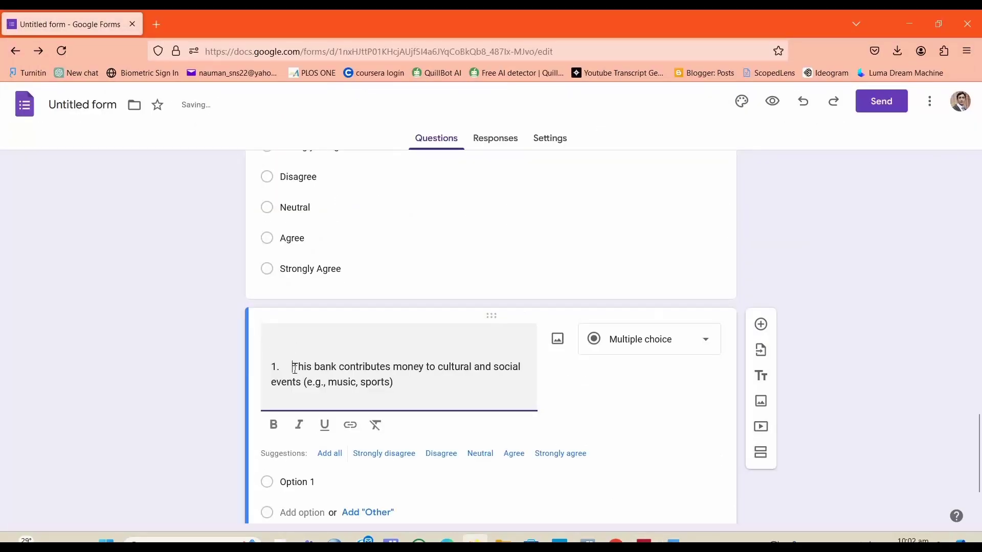
# Step: Renumber the third question's text so it begins with "3."
pyautogui.press('BackSpace')
pyautogui.press('BackSpace')
pyautogui.press('BackSpace')
pyautogui.press('BackSpace')
pyautogui.press('BackSpace')
pyautogui.press('BackSpace')
pyautogui.press('BackSpace')
pyautogui.press('BackSpace')
pyautogui.write('3')
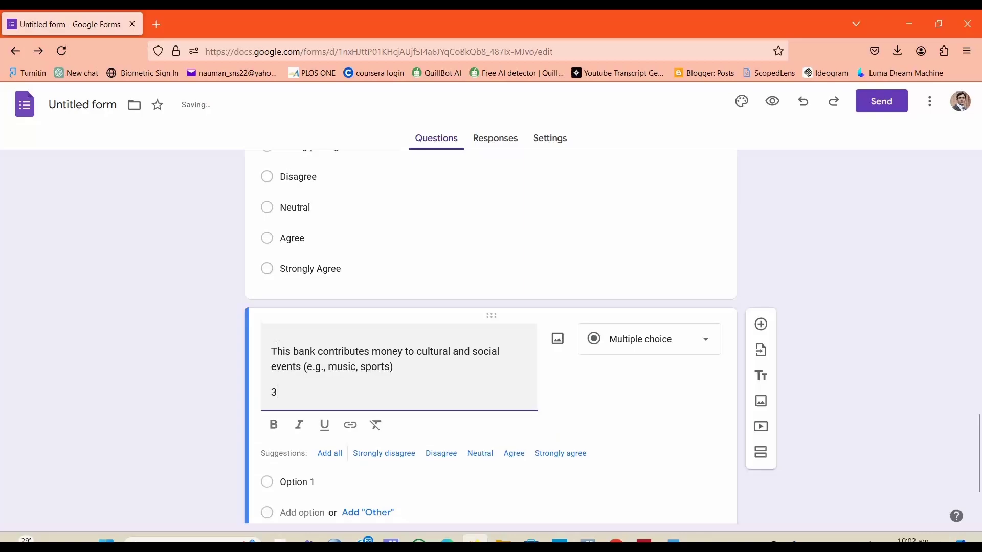
pyautogui.write('3.')
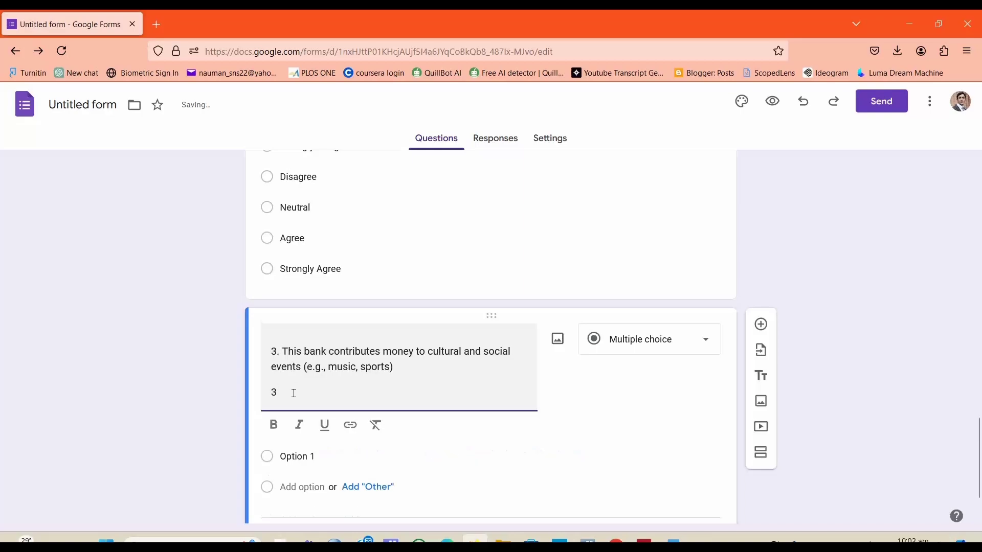
pyautogui.click(293, 392)
pyautogui.press('BackSpace')
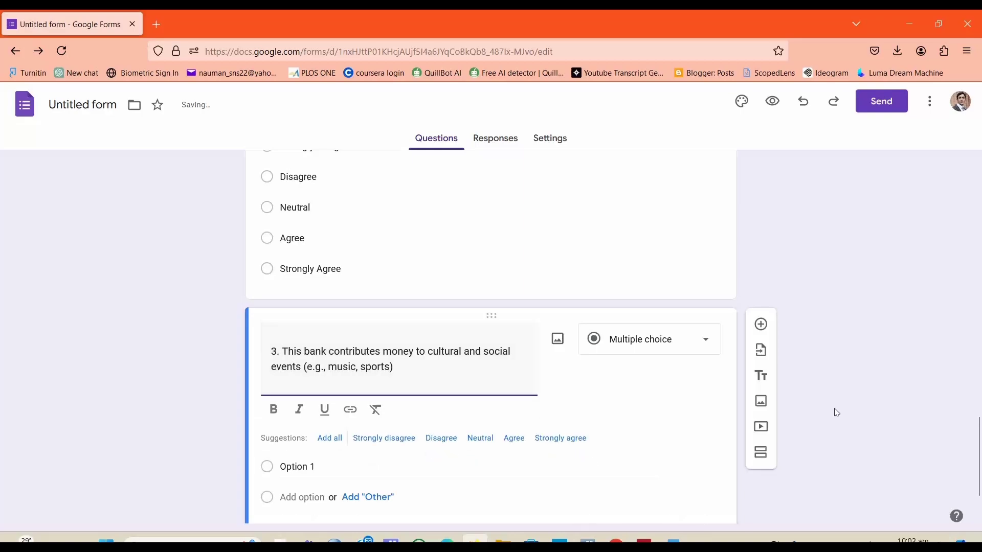
# Step: Add all suggested options Strongly disagree, Disagree, Neutral, Agree and Strongly agree to the third question
pyautogui.scroll(-3, 978, 450)
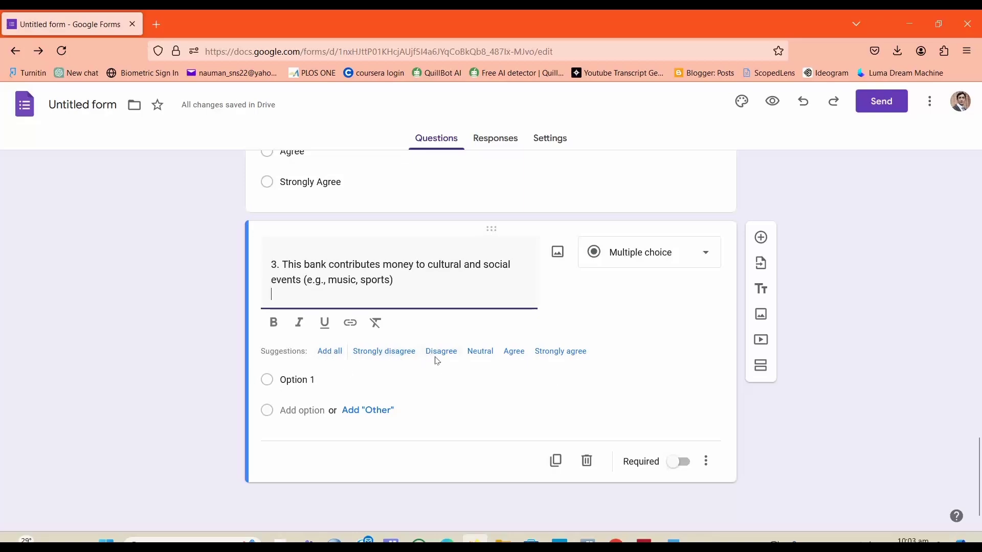
pyautogui.click(330, 351)
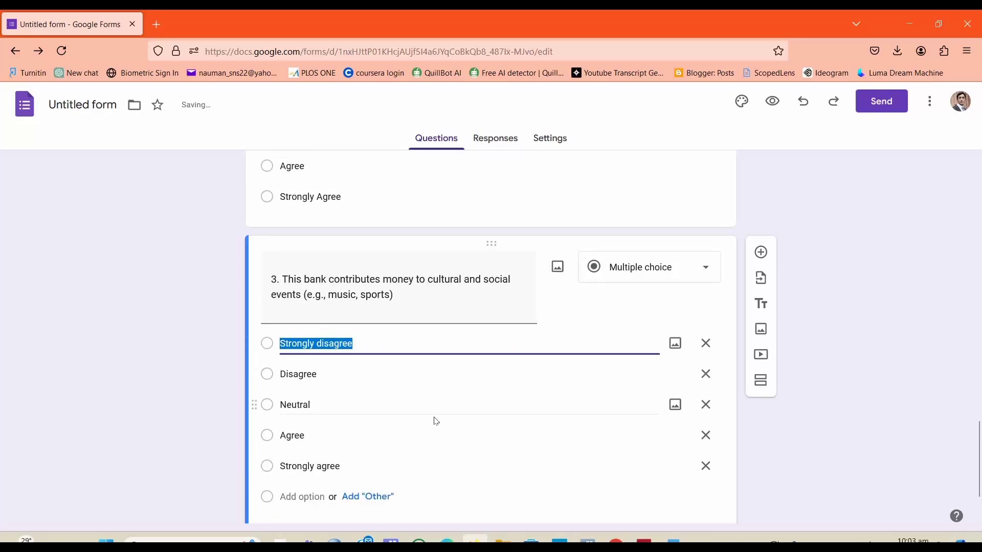
pyautogui.click(127, 433)
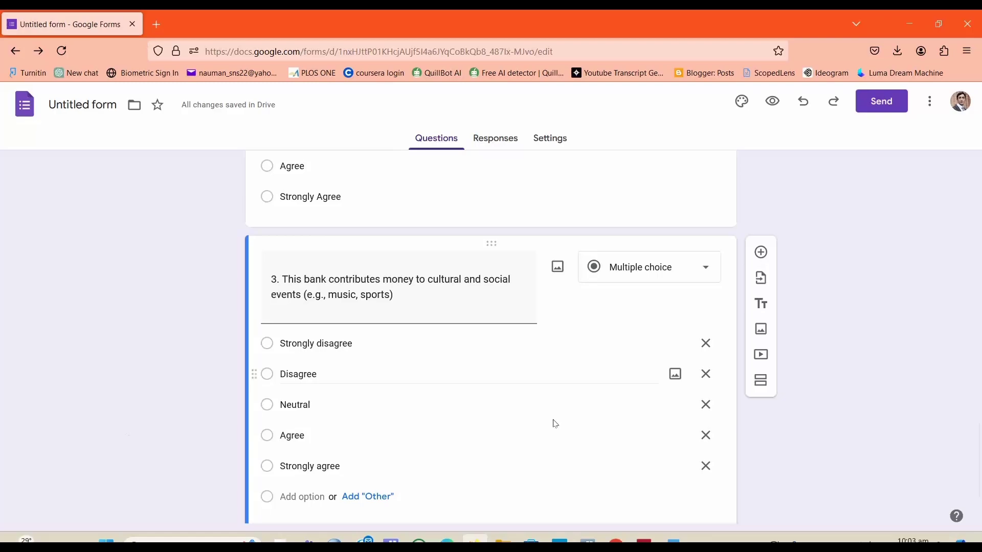
pyautogui.scroll(-2, 979, 439)
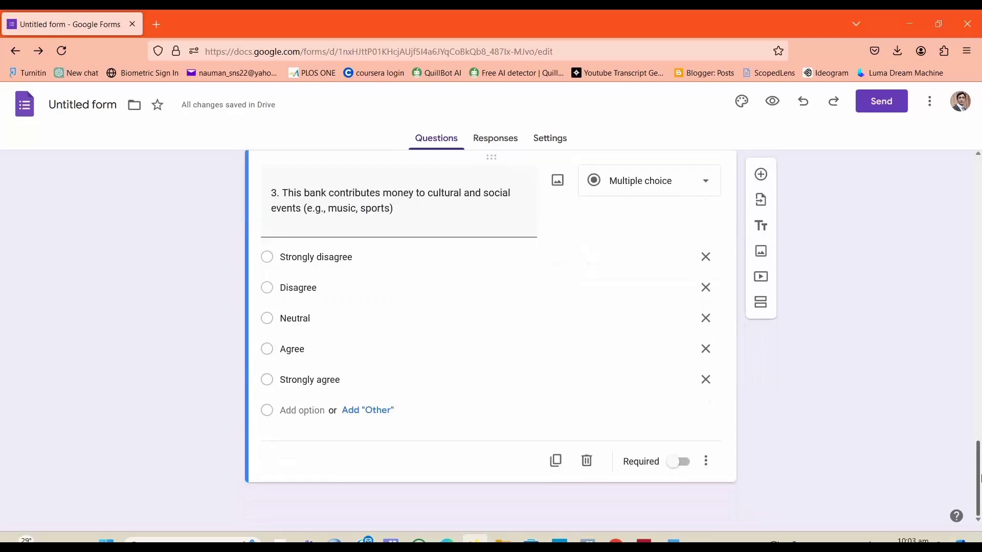
# Step: Add a fourth question, paste item 4 "This bank uses part of its budget for donations and social projects…" from Word, and number it 4
pyautogui.click(761, 175)
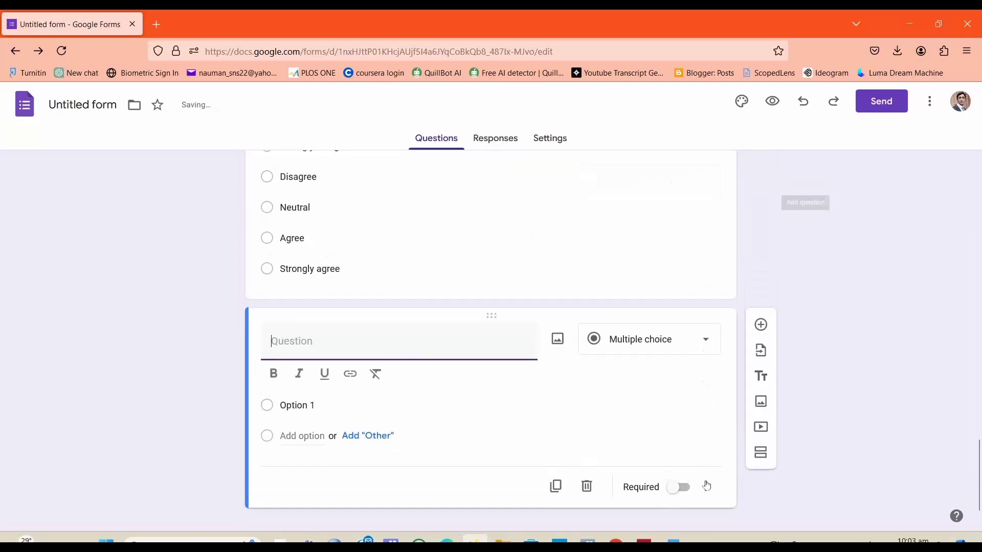
pyautogui.hotkey('alt', 'Tab')
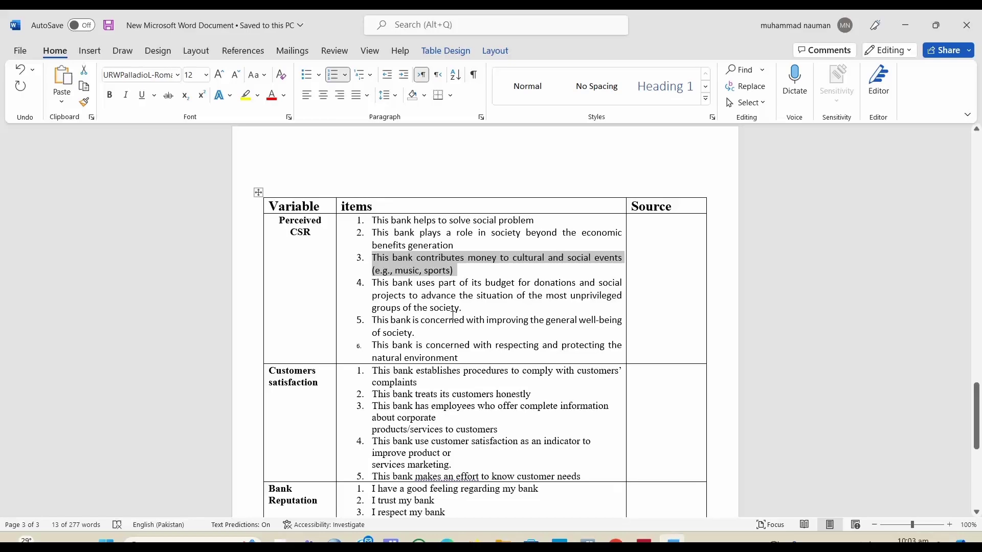
pyautogui.moveTo(468, 309); pyautogui.dragTo(384, 288)
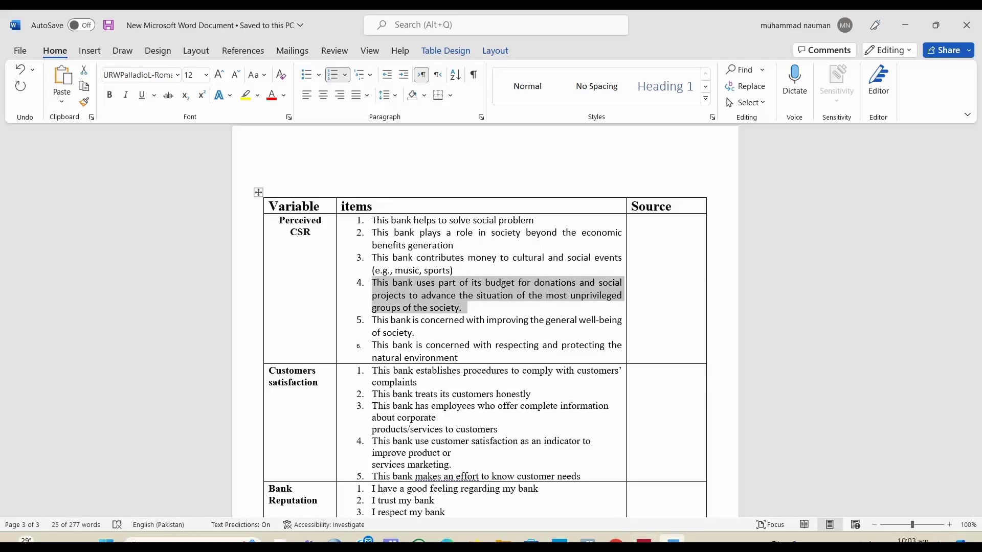
pyautogui.hotkey('alt', 'Tab')
pyautogui.write('1.\tThis bank uses part of its budget for donations and social projects to advance the situation of the most unprivileged groups of the society.')
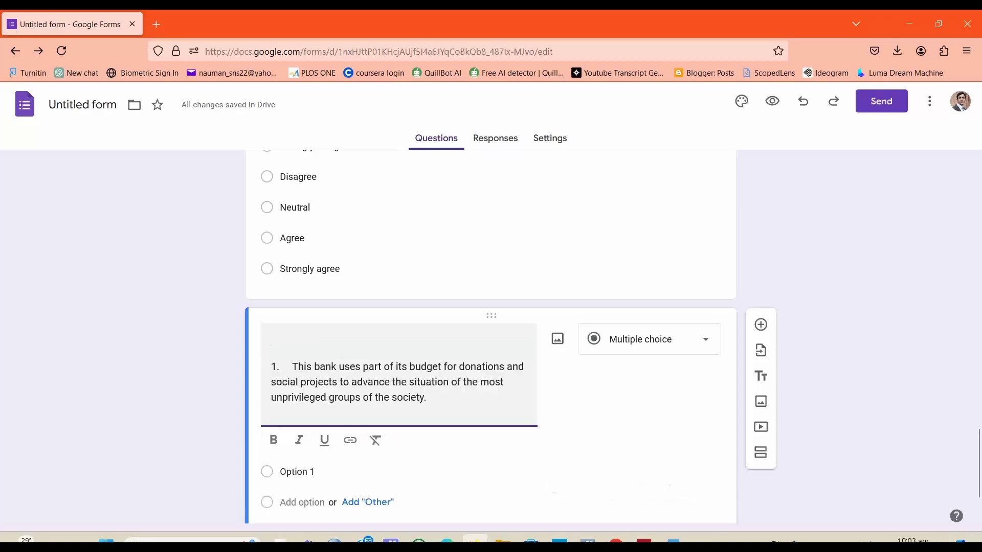
pyautogui.press('BackSpace')
pyautogui.press('BackSpace')
pyautogui.press('BackSpace')
pyautogui.press('BackSpace')
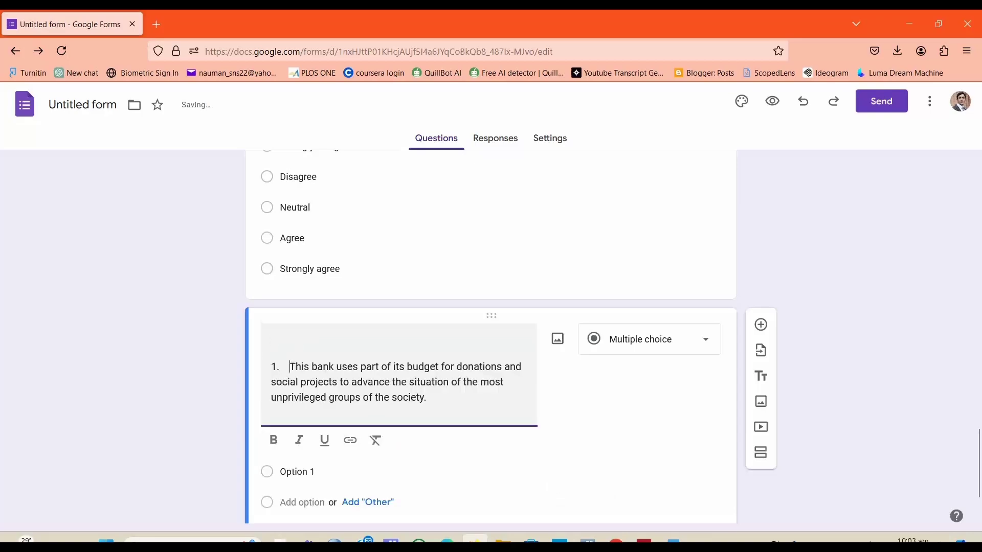
pyautogui.write('4.')
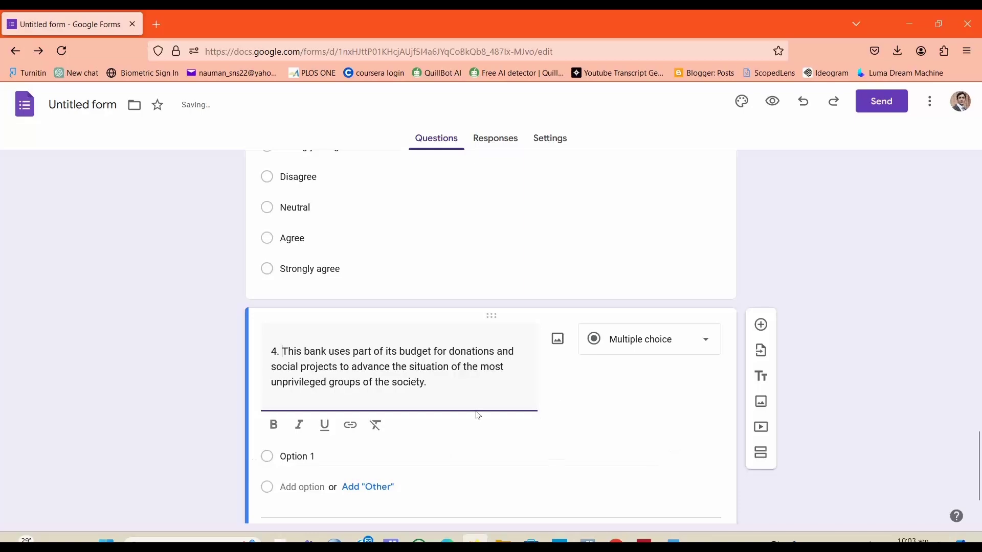
pyautogui.click(190, 405)
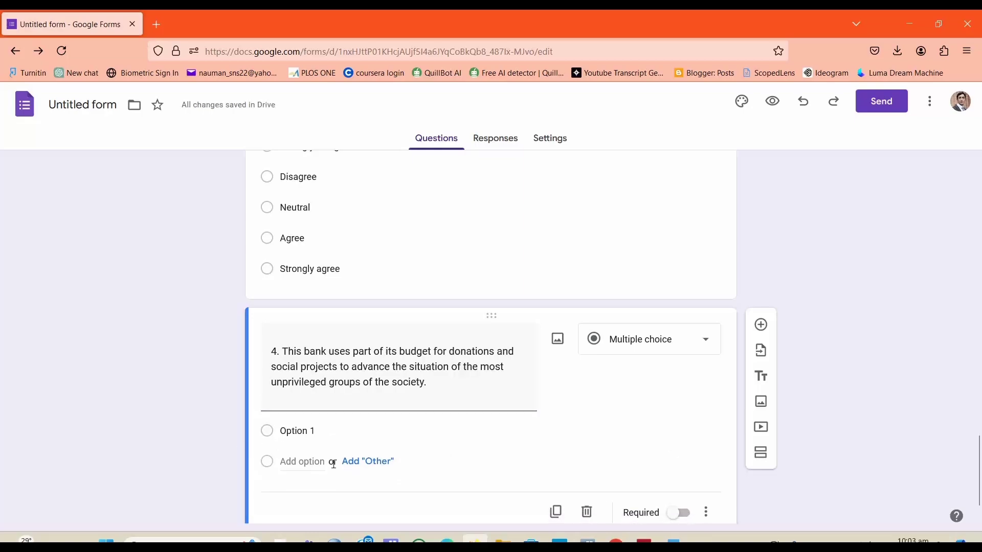
# Step: Give the fourth question the options Strongly disagree, Disagree, Neutral, Agree and Strongly Agree
pyautogui.click(311, 431)
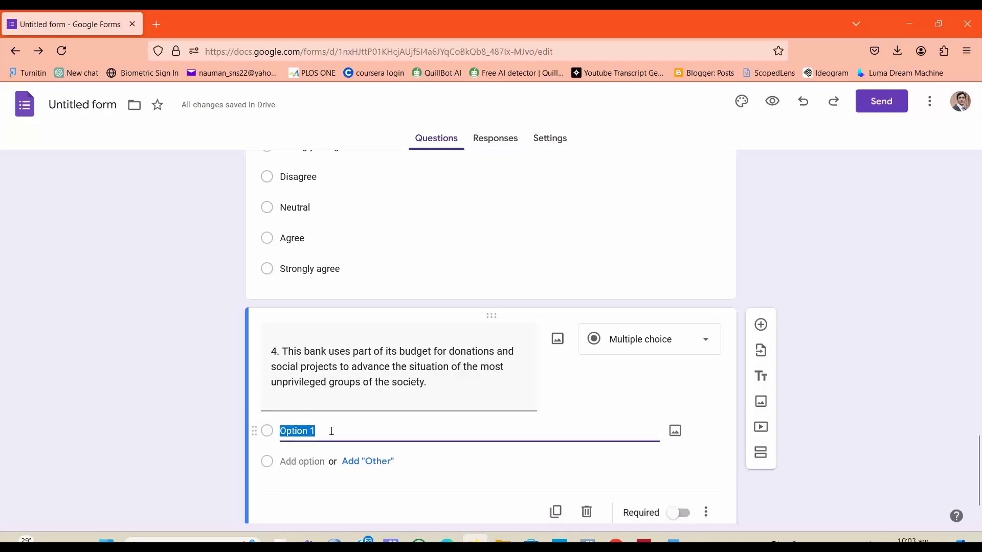
pyautogui.write('S')
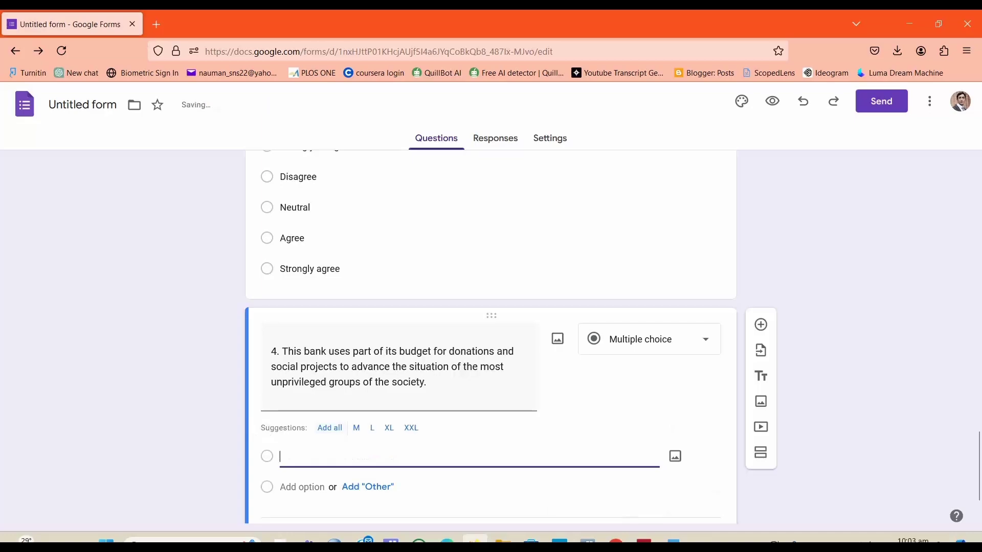
pyautogui.write('trongly disagree')
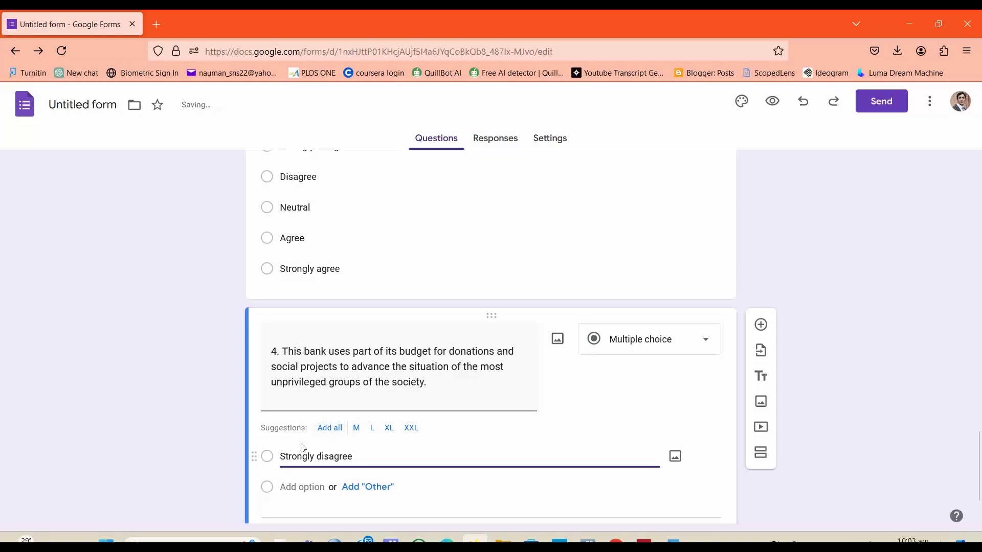
pyautogui.click(233, 468)
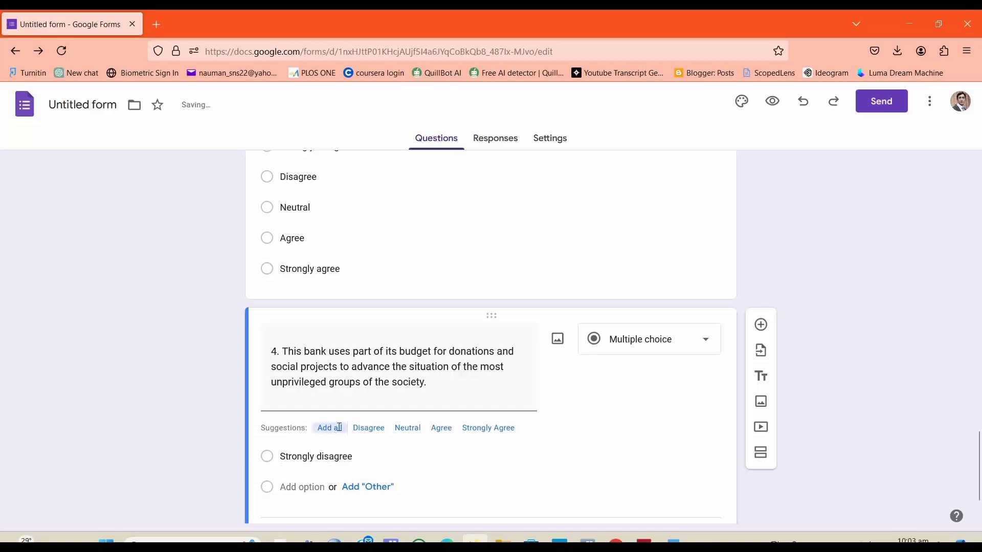
pyautogui.click(340, 429)
pyautogui.moveTo(979, 435); pyautogui.dragTo(979, 469)
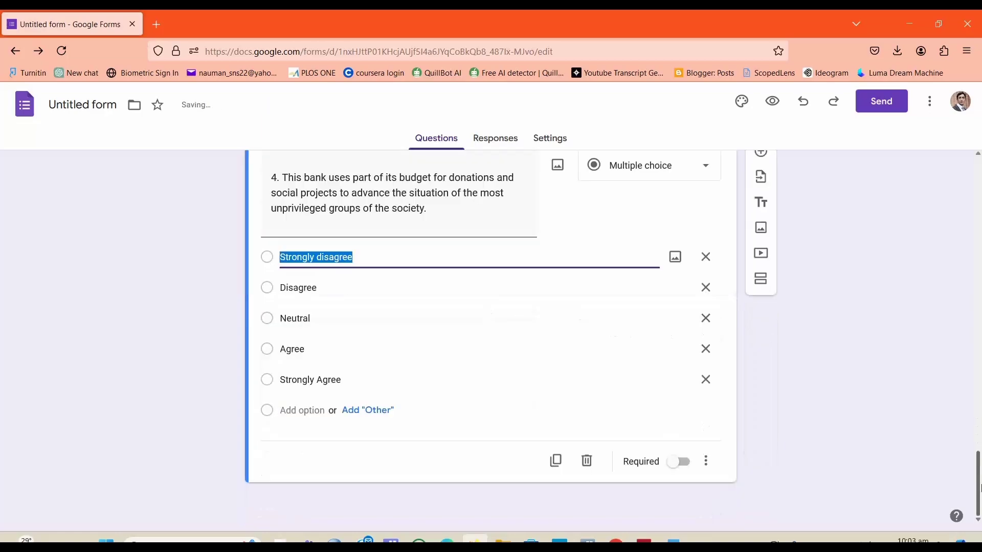
pyautogui.click(159, 365)
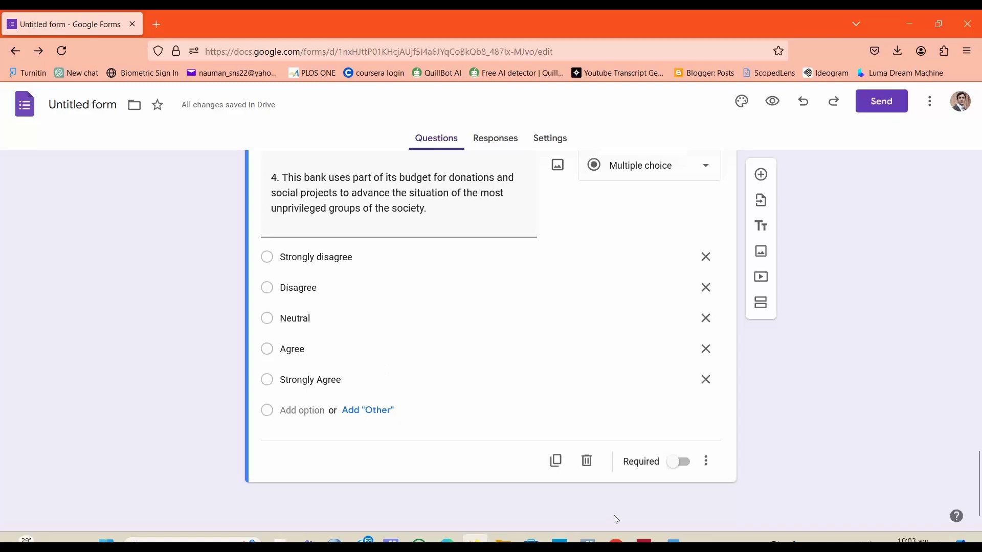
pyautogui.click(671, 541)
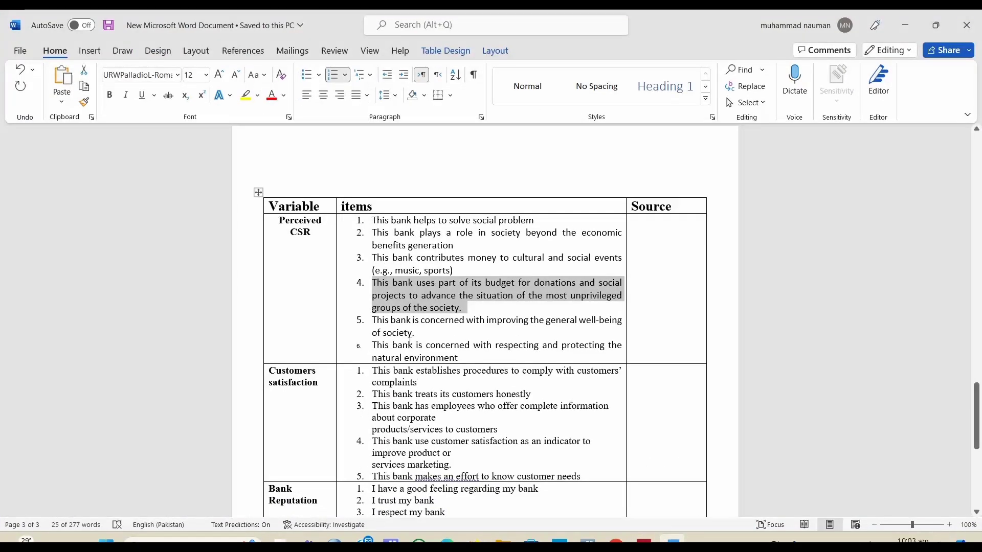
pyautogui.click(410, 341)
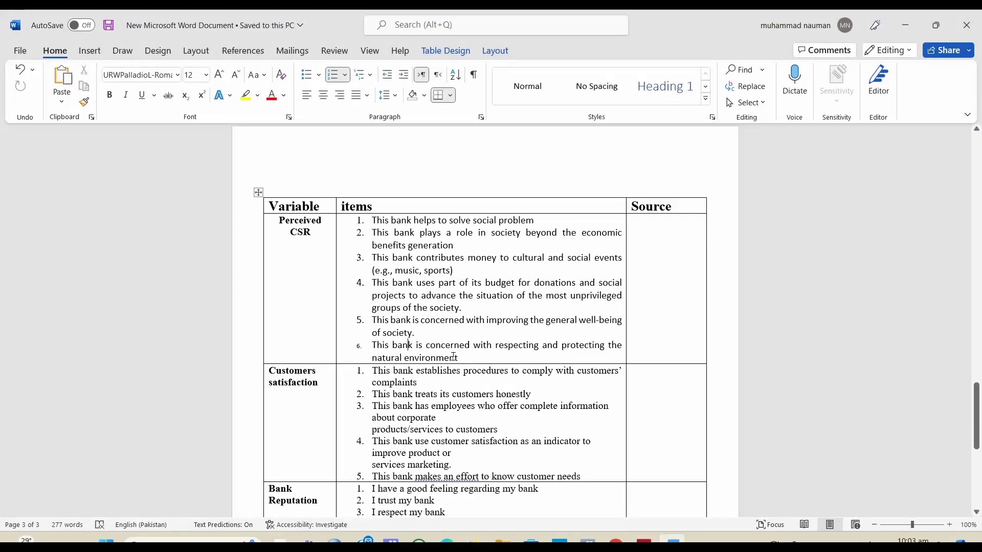
pyautogui.click(672, 541)
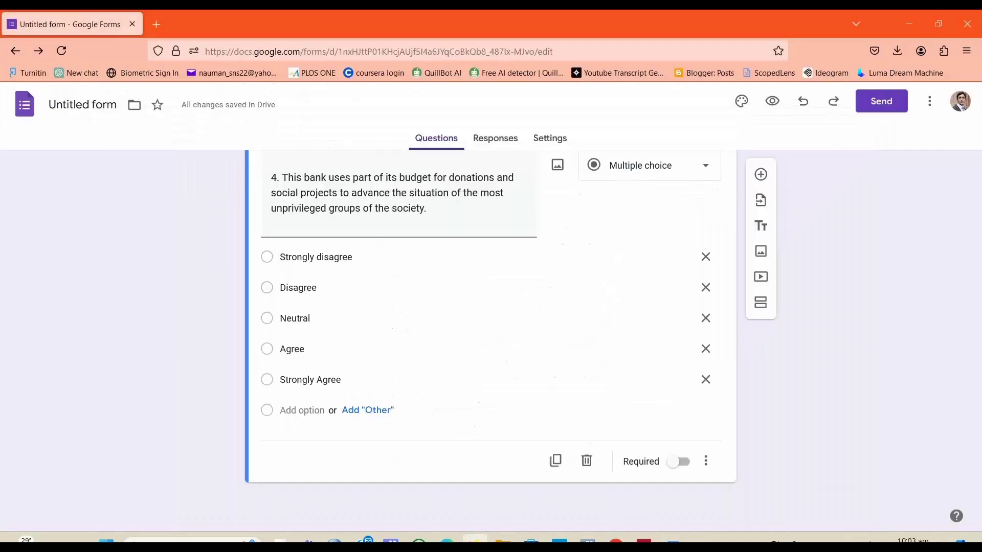
pyautogui.click(761, 175)
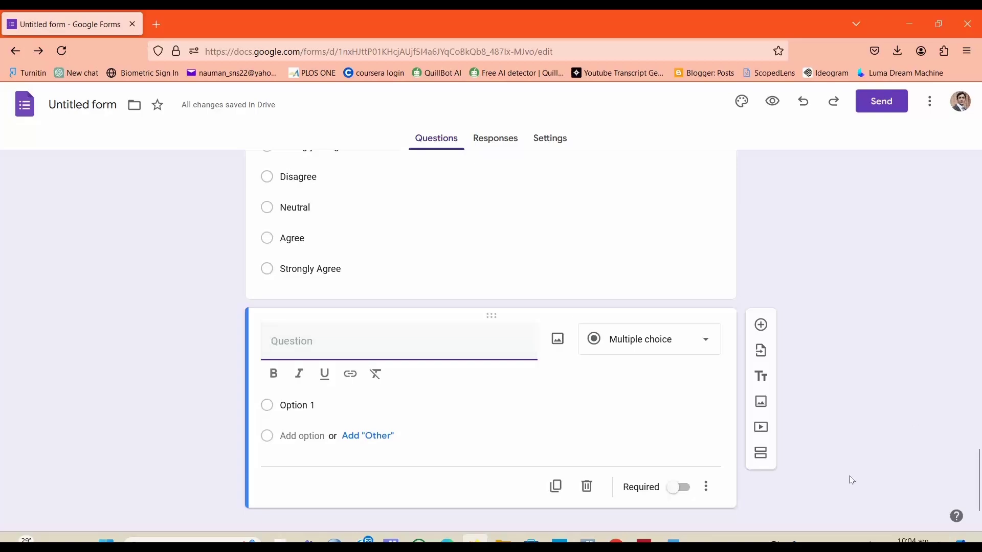
pyautogui.click(671, 541)
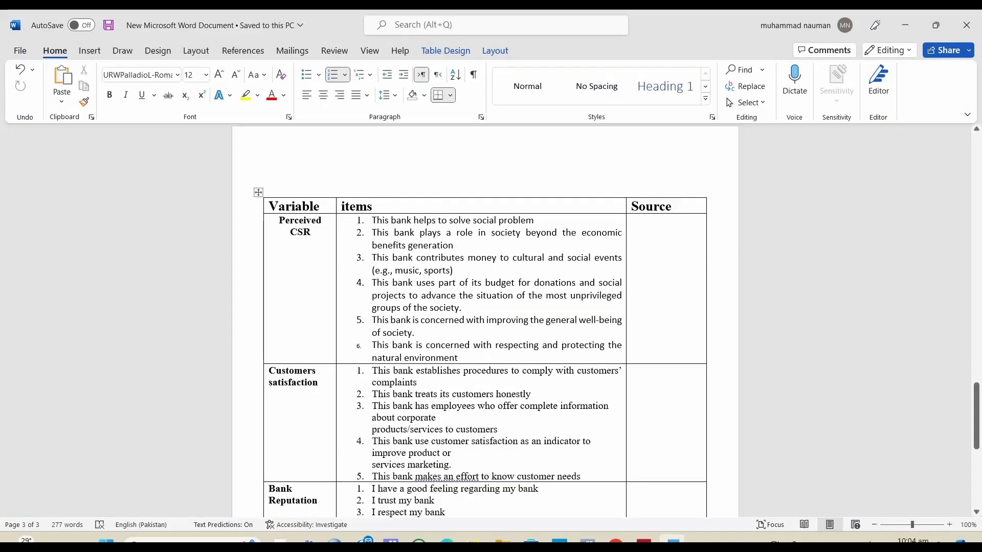
pyautogui.click(474, 541)
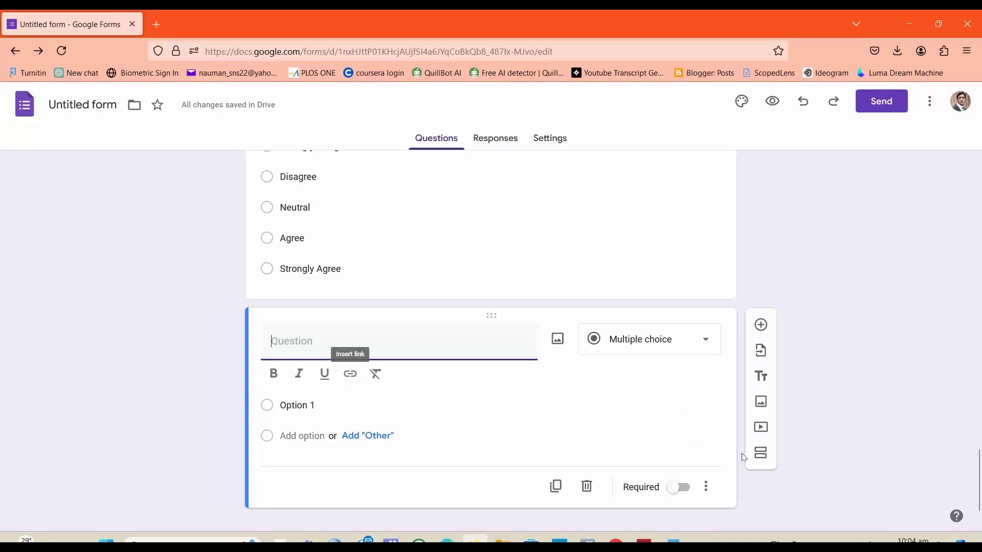
pyautogui.click(584, 493)
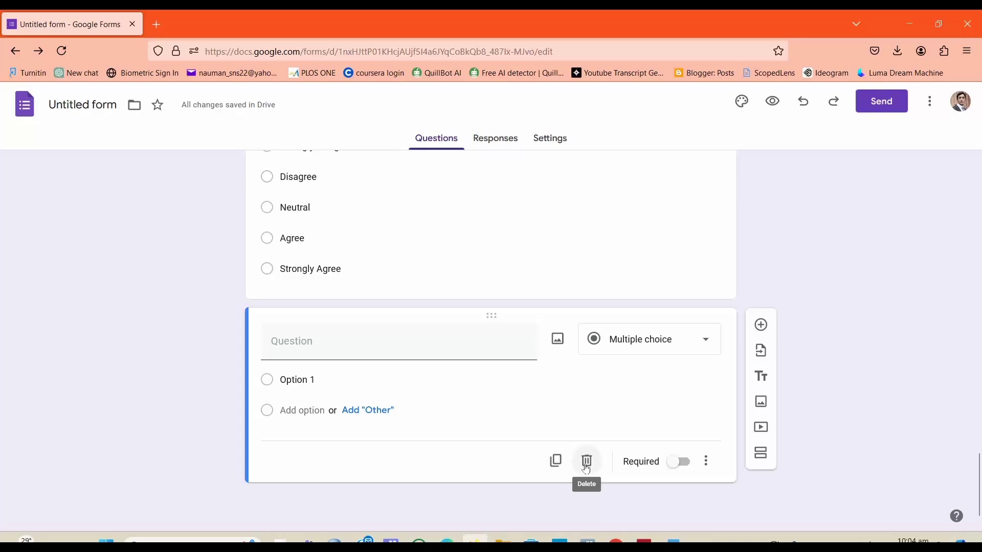
pyautogui.click(586, 462)
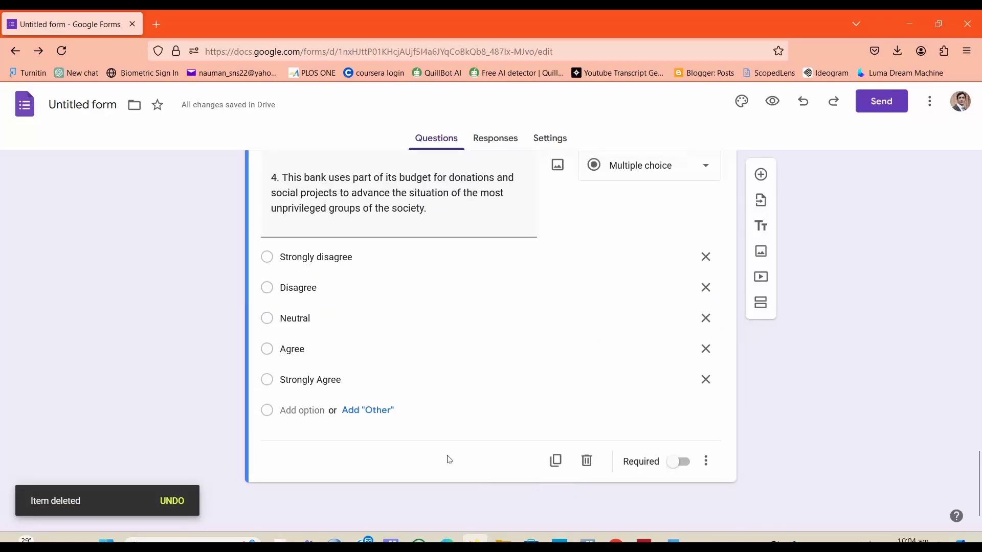
# Step: Add a new section and title it "Customers satisfaction", copied from the Word table's variable column
pyautogui.click(761, 302)
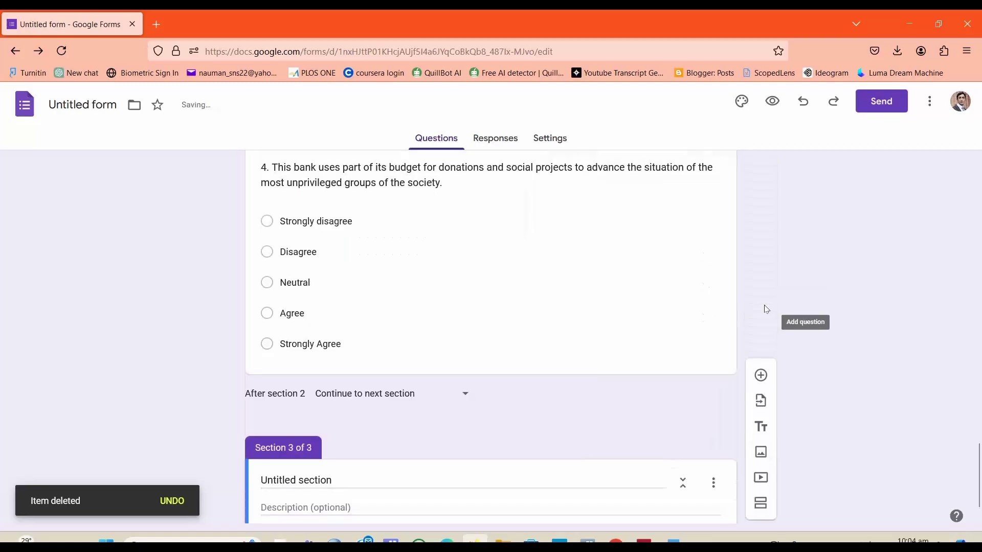
pyautogui.moveTo(978, 468); pyautogui.dragTo(979, 477)
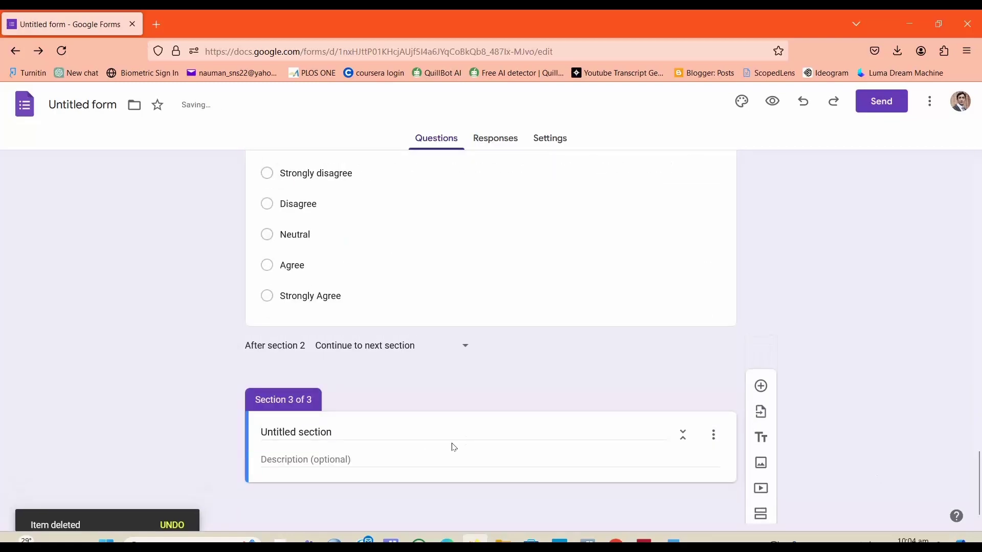
pyautogui.click(375, 437)
pyautogui.click(671, 541)
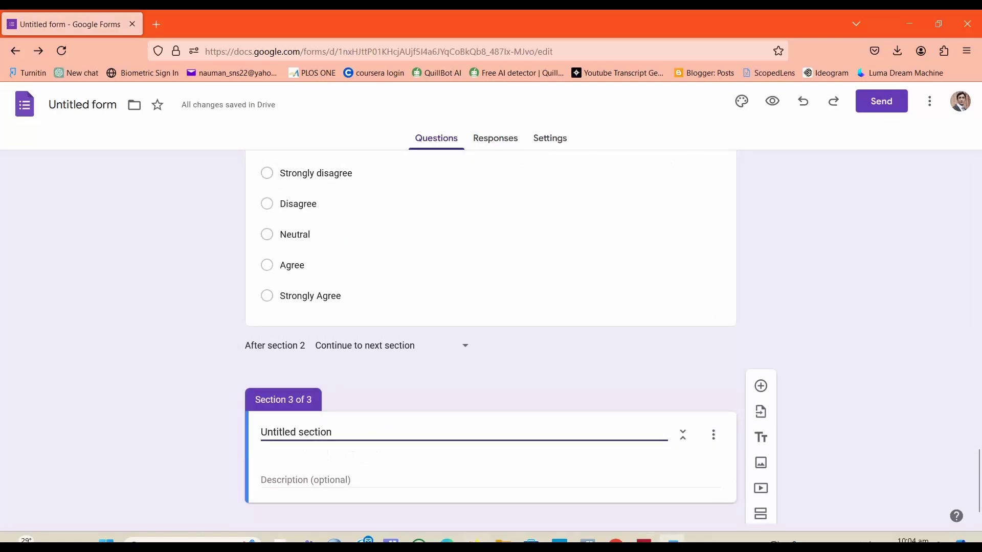
pyautogui.moveTo(320, 384); pyautogui.dragTo(271, 376)
pyautogui.hotkey('ctrl', 'c')
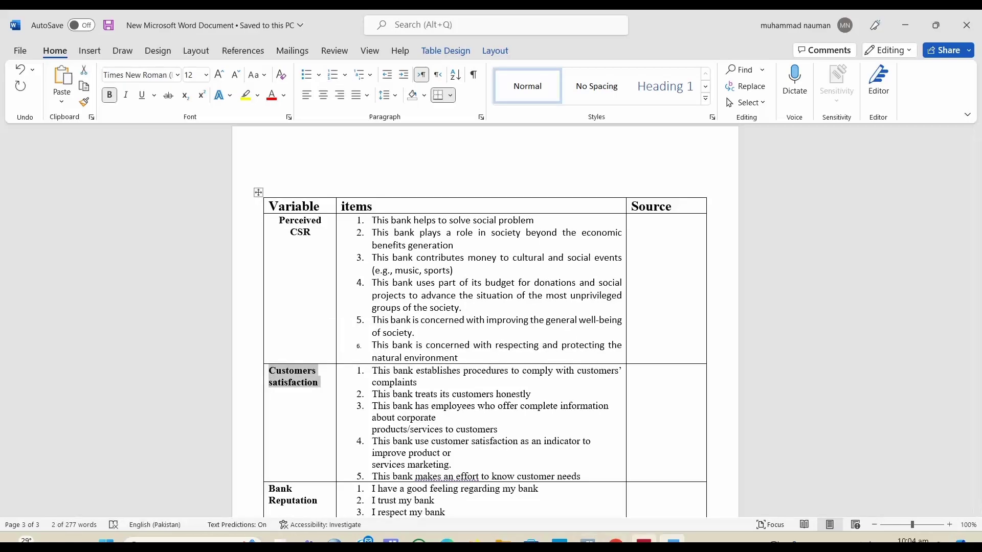
pyautogui.click(672, 541)
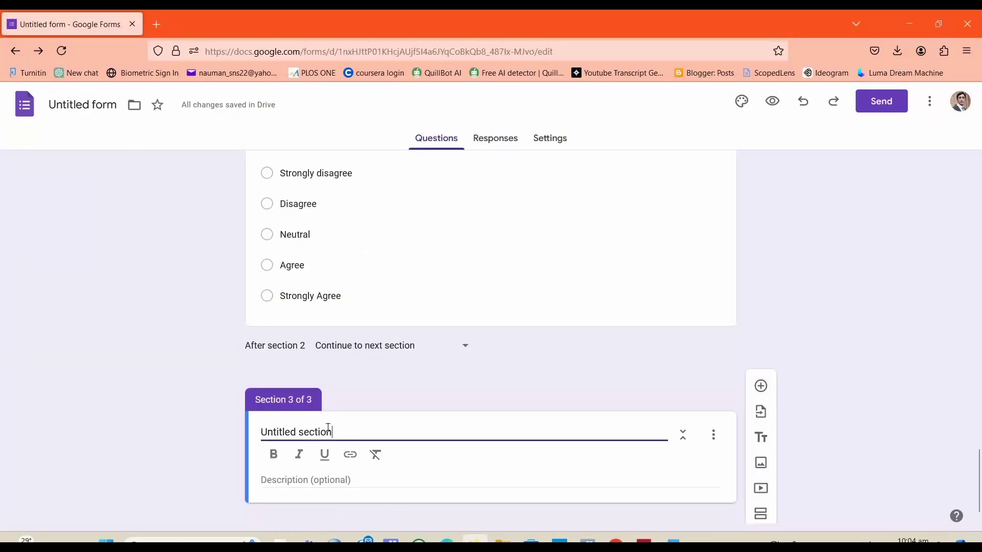
pyautogui.hotkey('ctrl', 'a')
pyautogui.hotkey('ctrl', 'v')
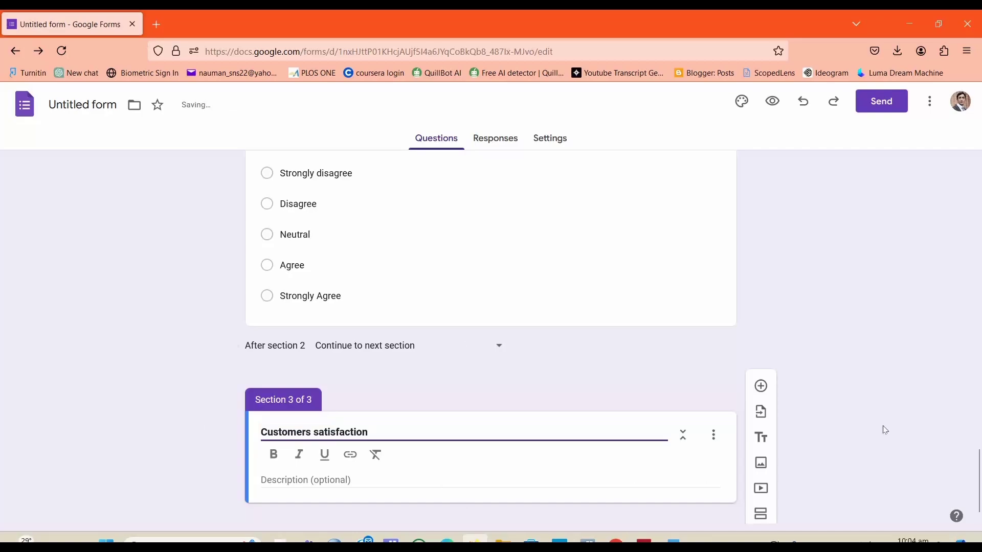
pyautogui.scroll(-1, 818, 440)
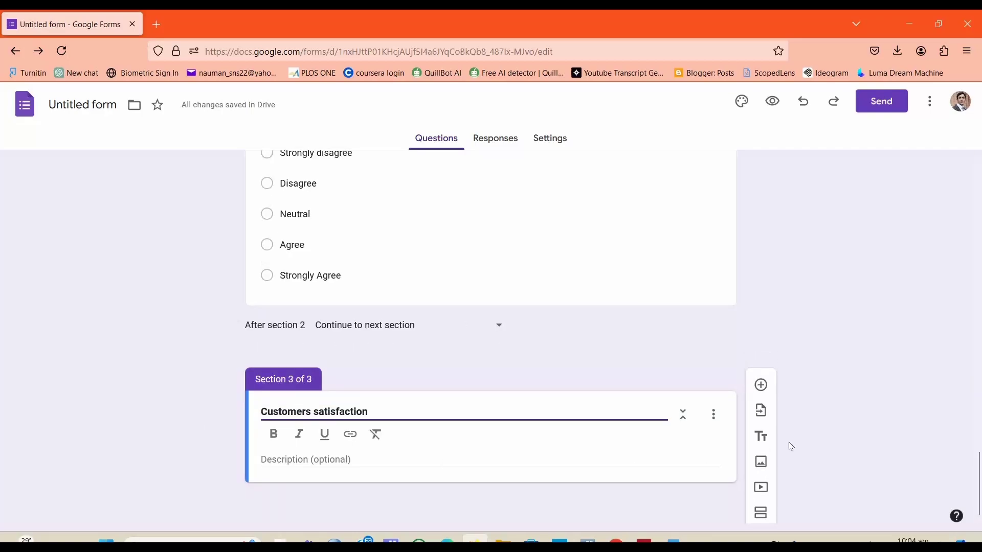
# Step: Add a question to the Customers satisfaction section and paste item 1 "This bank establishes procedures to comply with customers' complaints" from Word
pyautogui.click(760, 386)
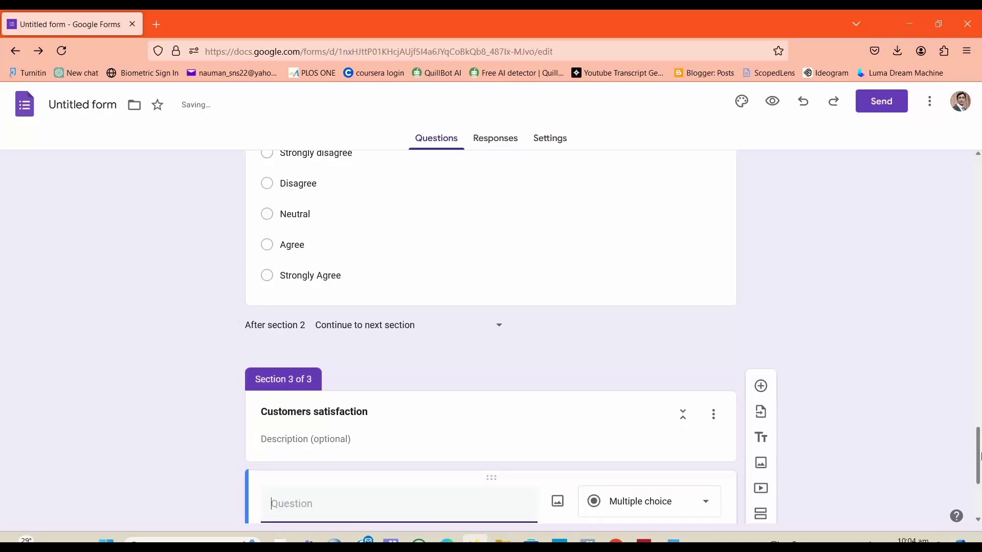
pyautogui.moveTo(979, 455); pyautogui.dragTo(979, 487)
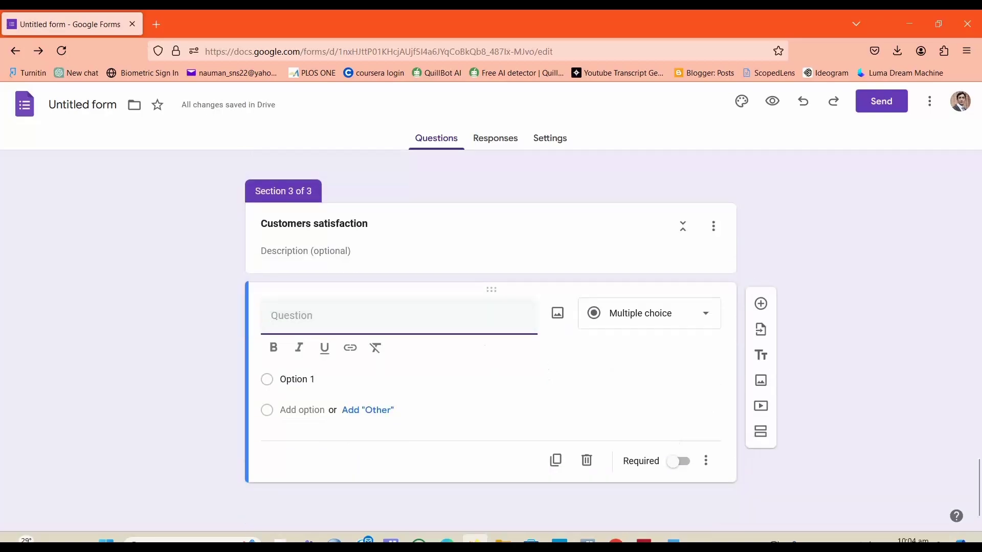
pyautogui.hotkey('alt', 'Tab')
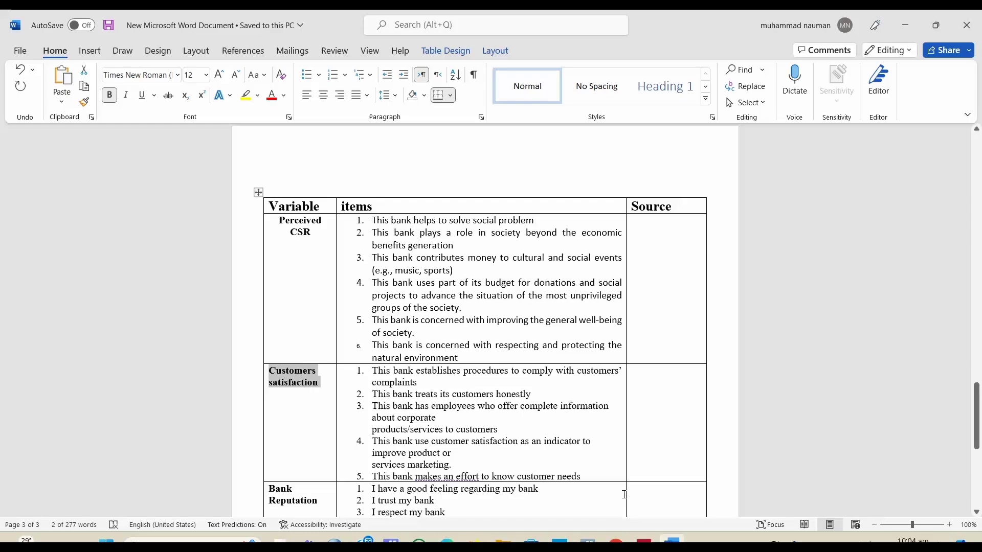
pyautogui.tripleClick(426, 387)
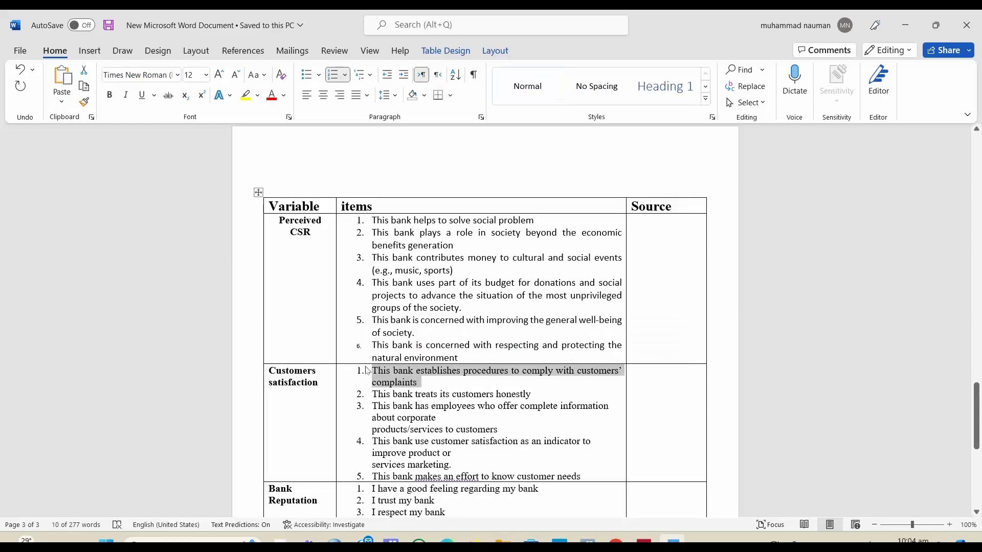
pyautogui.hotkey('alt', 'Tab')
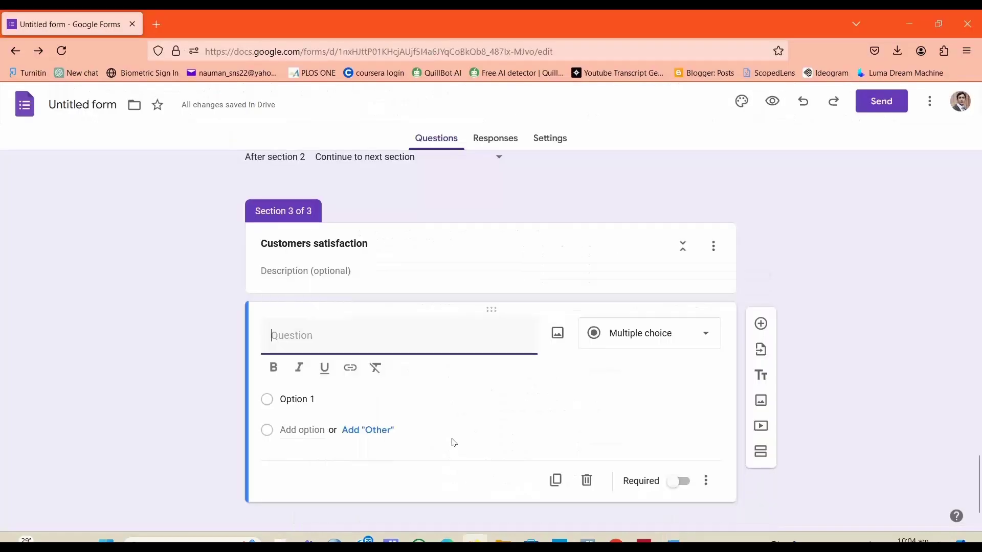
pyautogui.click(338, 345)
pyautogui.hotkey('ctrl', 'v')
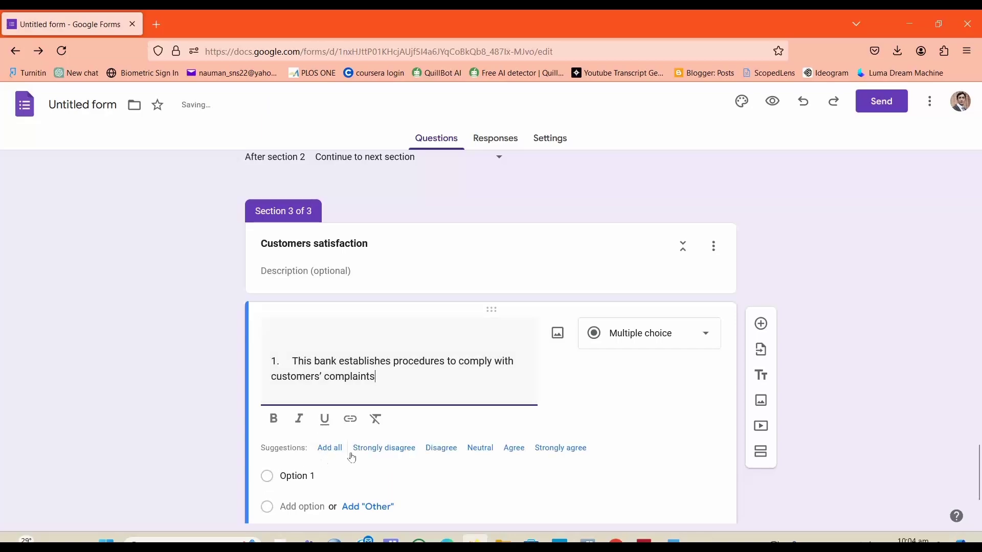
# Step: Add all suggested options Strongly disagree, Disagree, Neutral, Agree and Strongly agree to this question
pyautogui.scroll(-2, 975, 478)
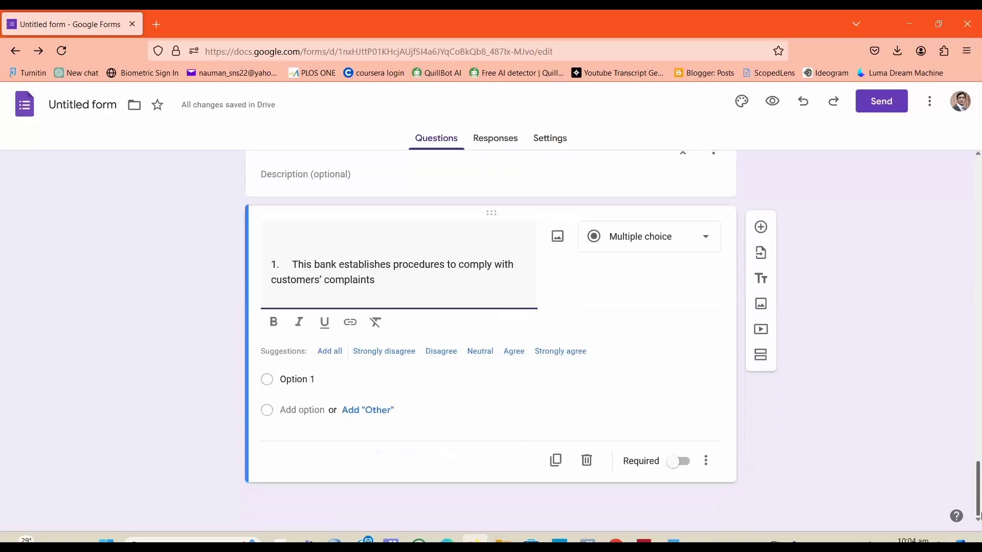
pyautogui.click(331, 352)
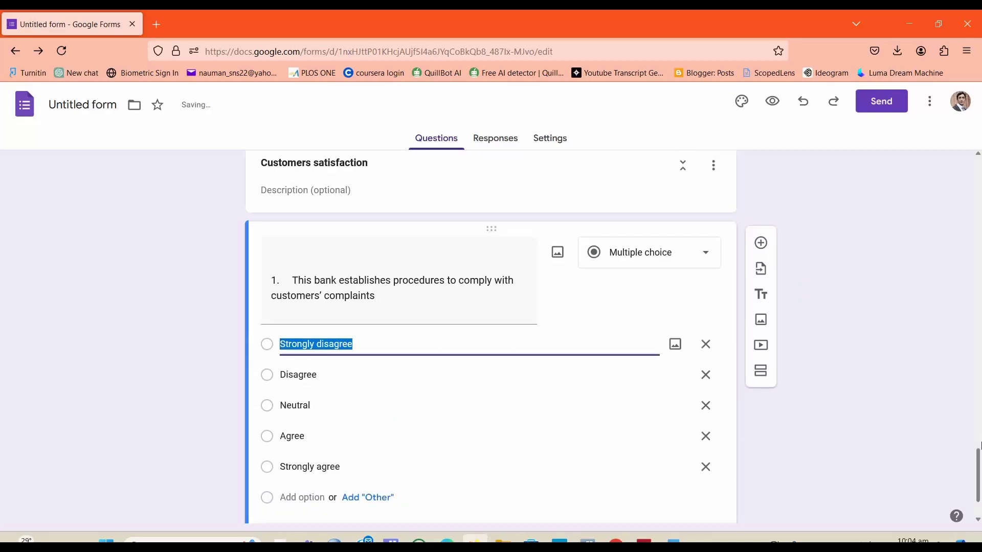
pyautogui.scroll(-2, 979, 460)
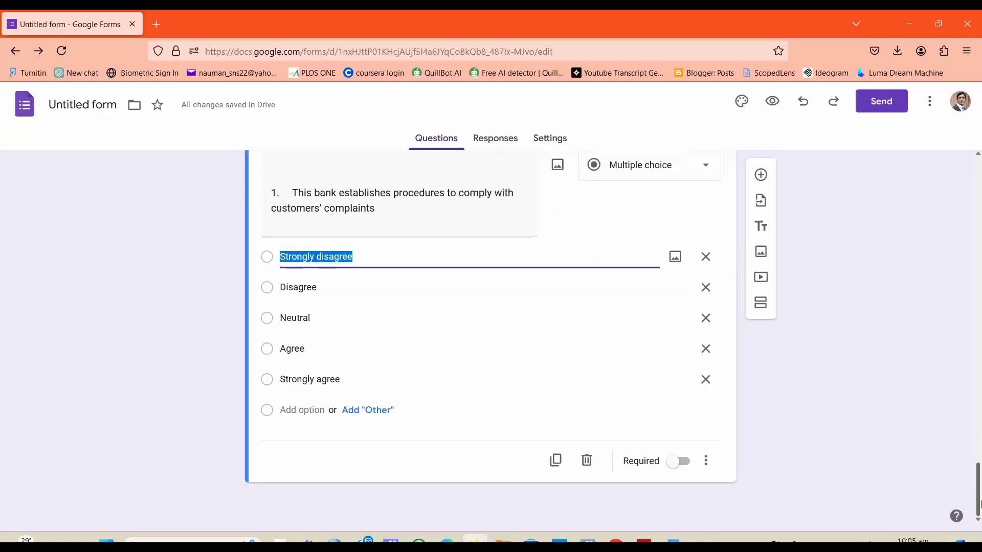
# Step: Open the form preview and dismiss the auto-save notice
pyautogui.moveTo(979, 504); pyautogui.dragTo(977, 148)
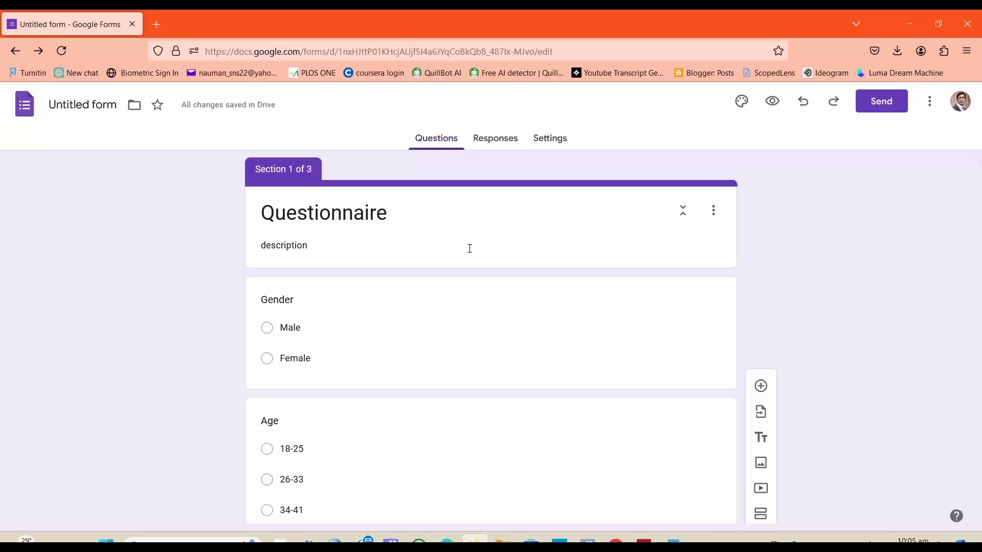
pyautogui.click(773, 102)
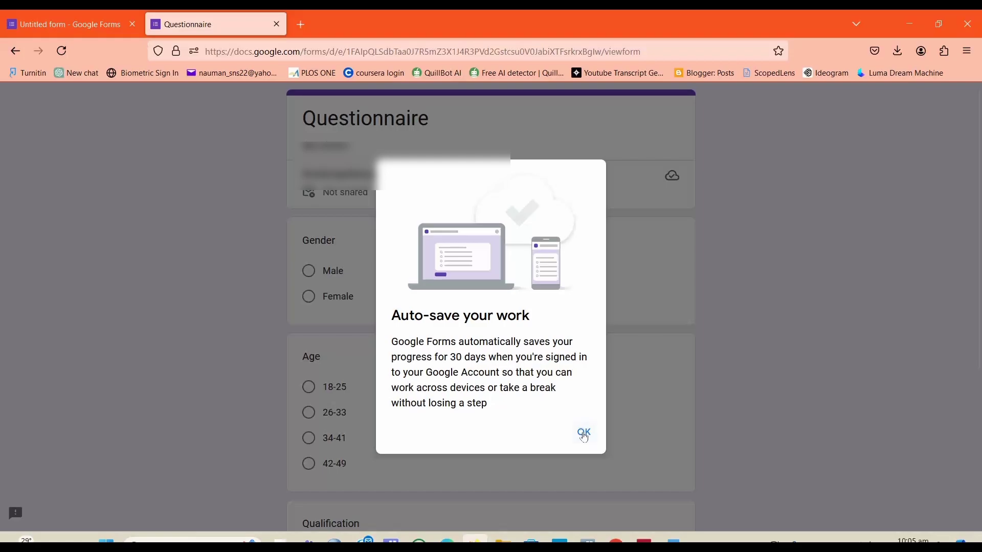
pyautogui.click(583, 435)
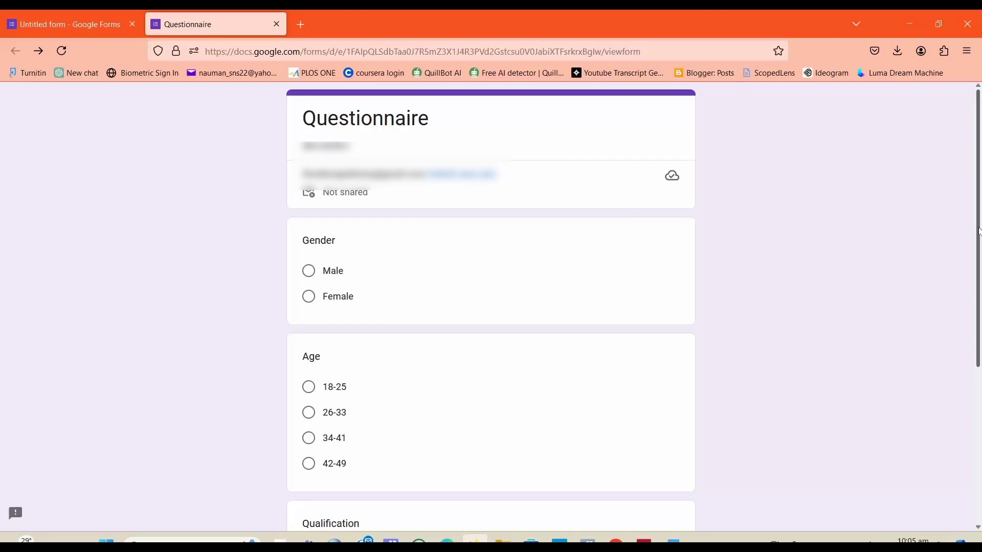
# Step: Test the preview's demographic section by choosing Male, 34-41 and Post-graduate, and continue to the next section
pyautogui.click(310, 272)
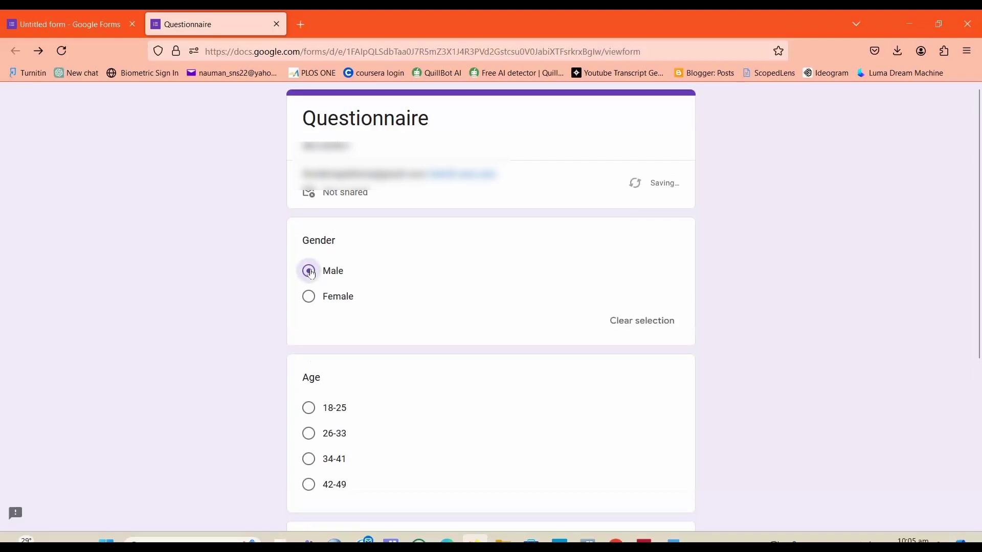
pyautogui.scroll(-1, 979, 357)
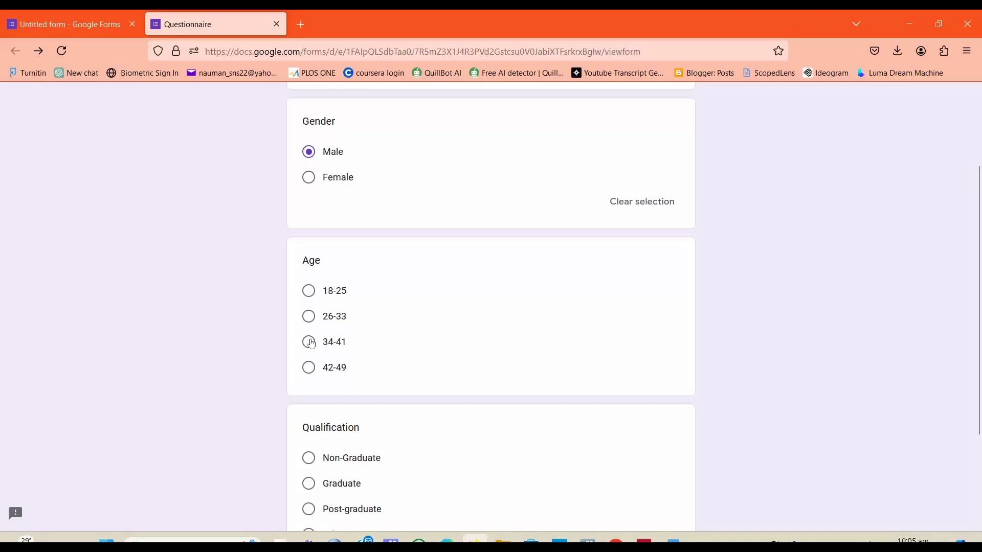
pyautogui.click(309, 342)
pyautogui.scroll(-2, 980, 401)
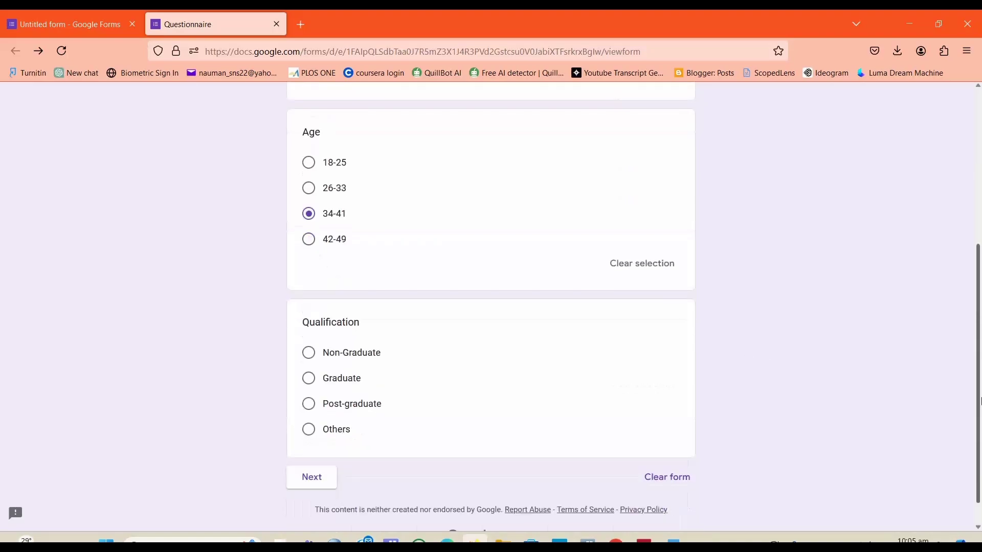
pyautogui.click(313, 379)
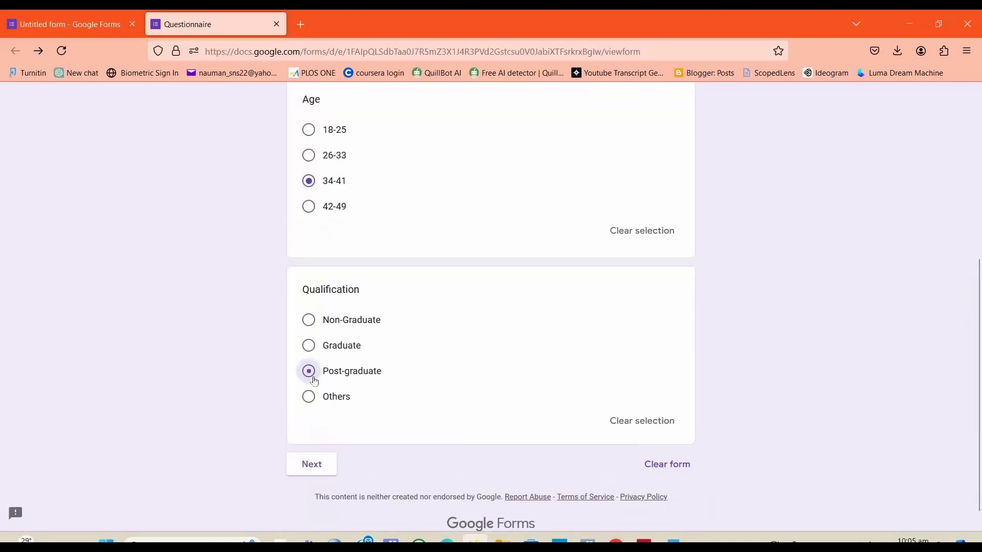
pyautogui.scroll(3, 972, 298)
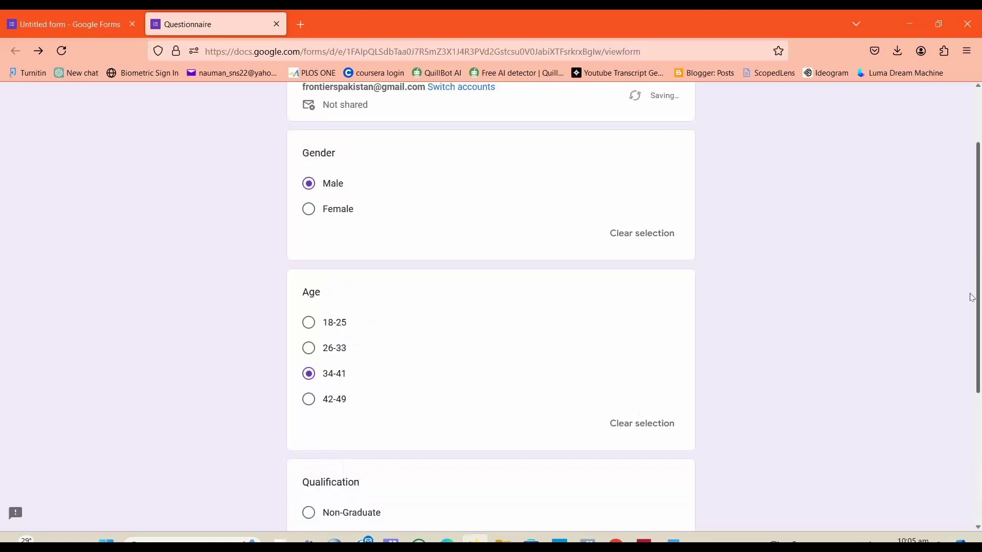
pyautogui.scroll(-5, 972, 298)
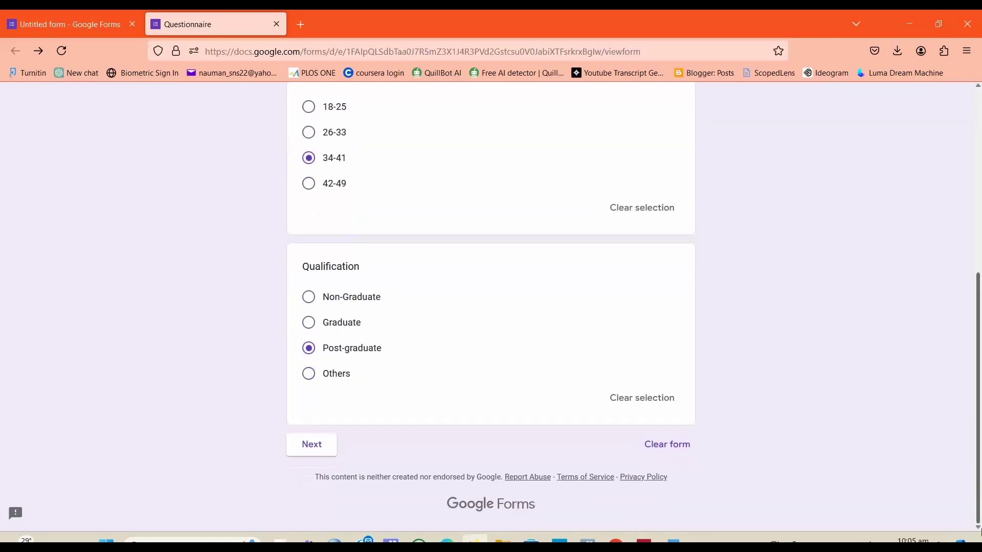
pyautogui.click(323, 451)
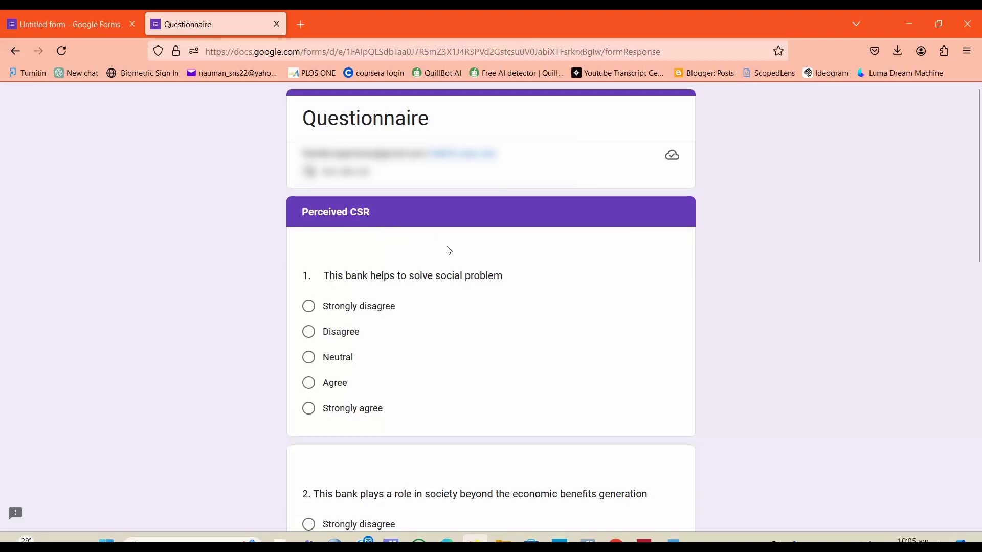
# Step: Answer the Perceived CSR items with sample choices, continue, and pick Neutral for the Customers satisfaction item
pyautogui.scroll(-2, 981, 305)
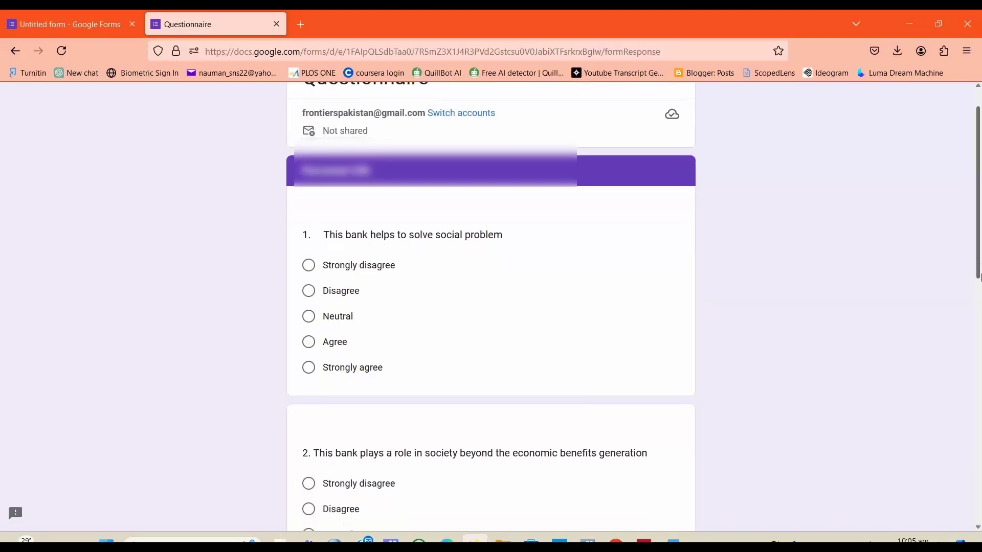
pyautogui.click(308, 212)
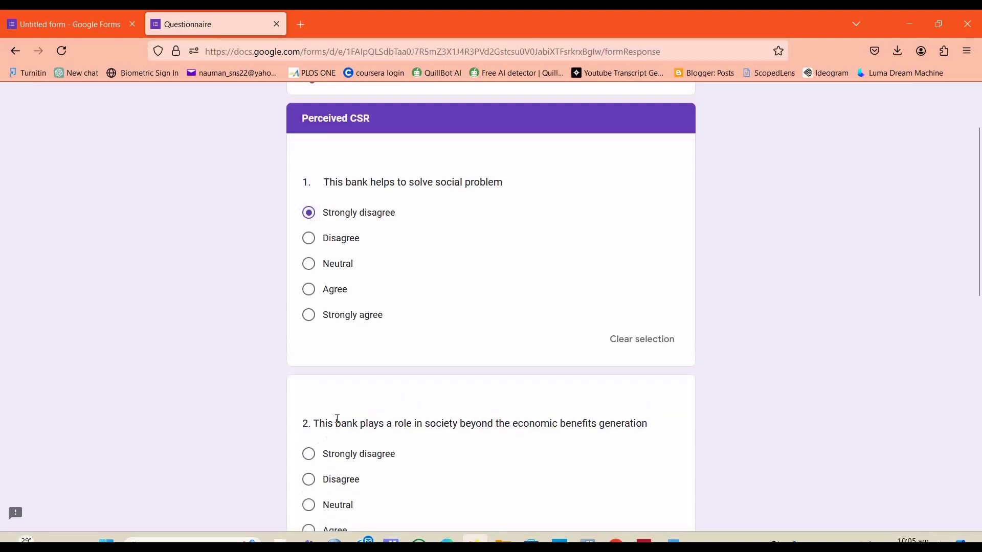
pyautogui.click(309, 480)
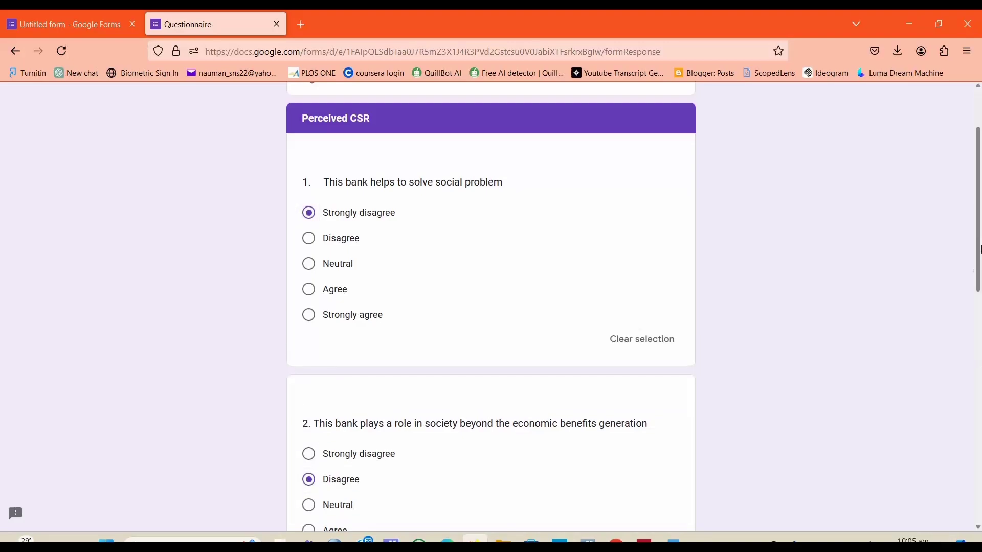
pyautogui.scroll(-1, 980, 334)
pyautogui.scroll(-10, 980, 334)
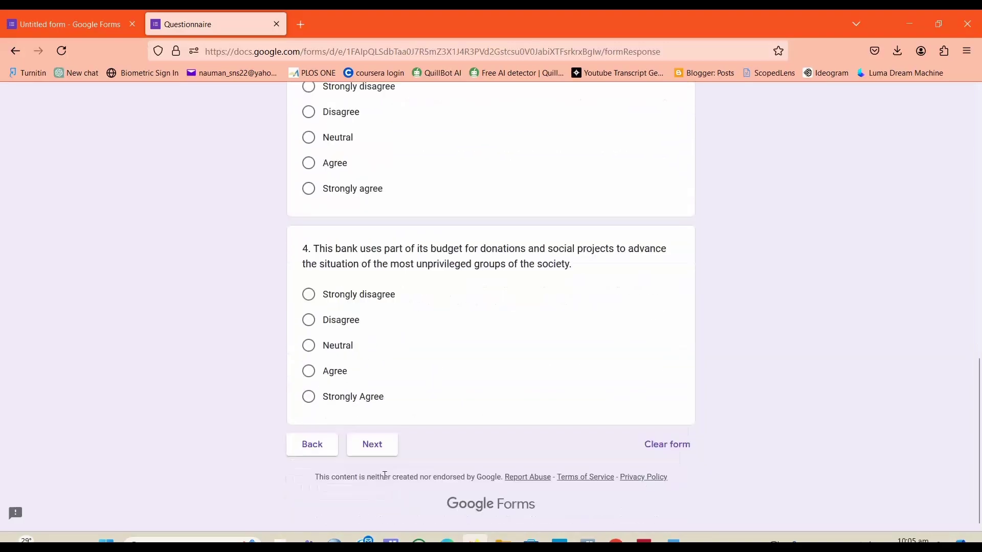
pyautogui.click(333, 373)
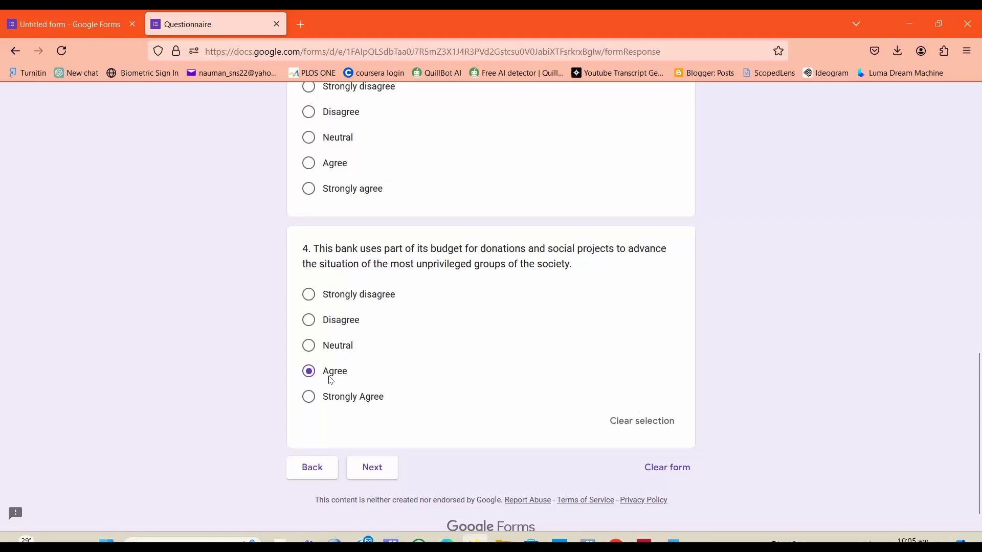
pyautogui.click(372, 467)
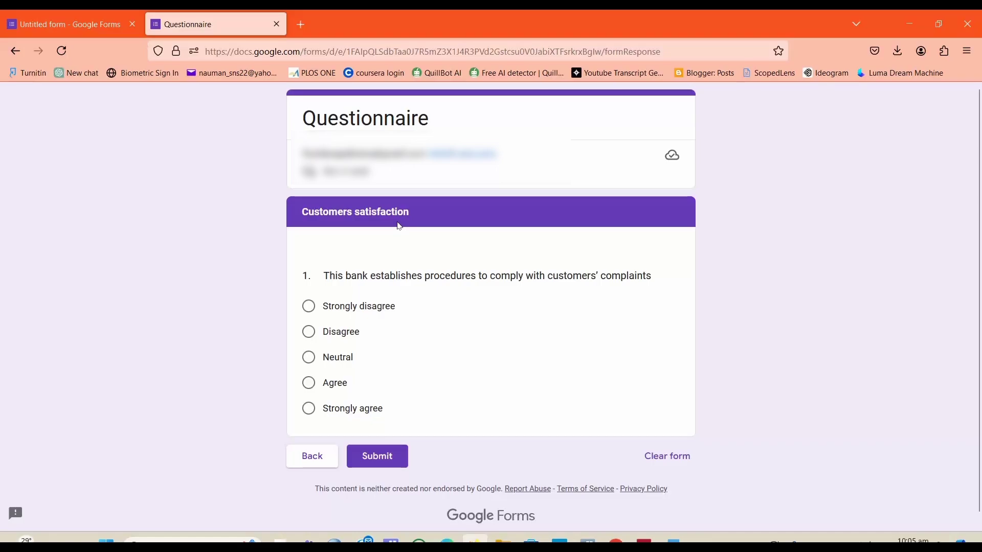
pyautogui.click(324, 364)
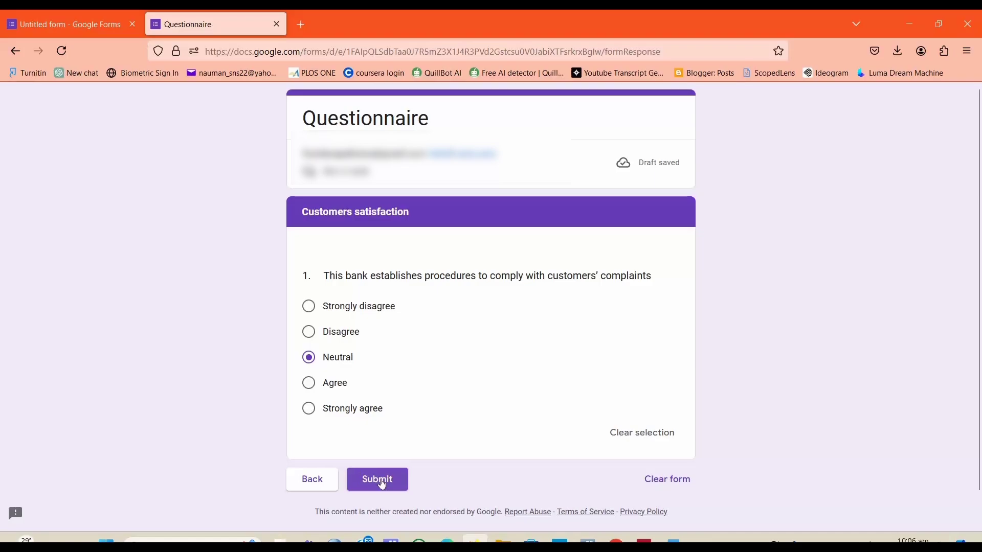
# Step: Return to the editor, go to the Forms home page and open the existing "Research questionnaire" form
pyautogui.click(76, 23)
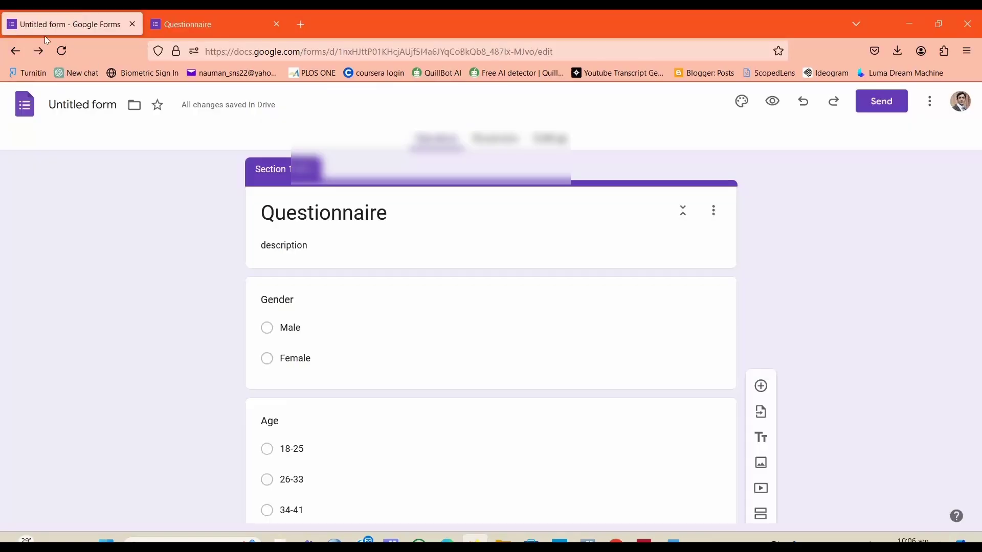
pyautogui.click(16, 51)
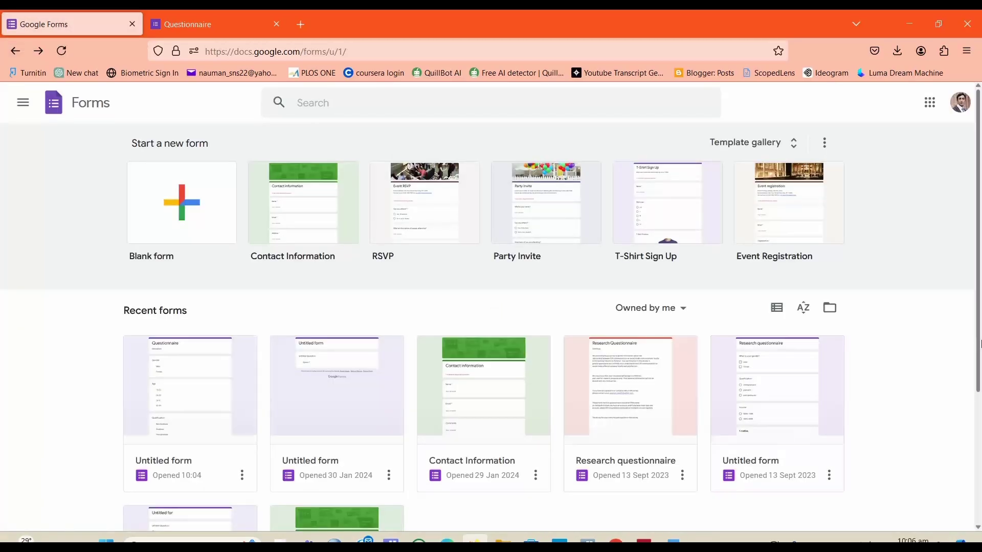
pyautogui.moveTo(980, 343); pyautogui.dragTo(980, 438)
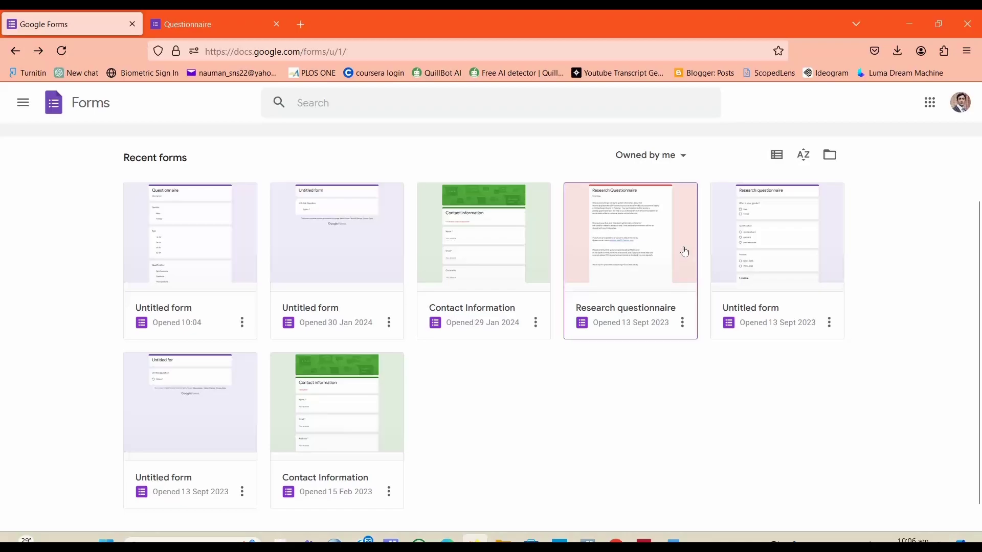
pyautogui.click(496, 311)
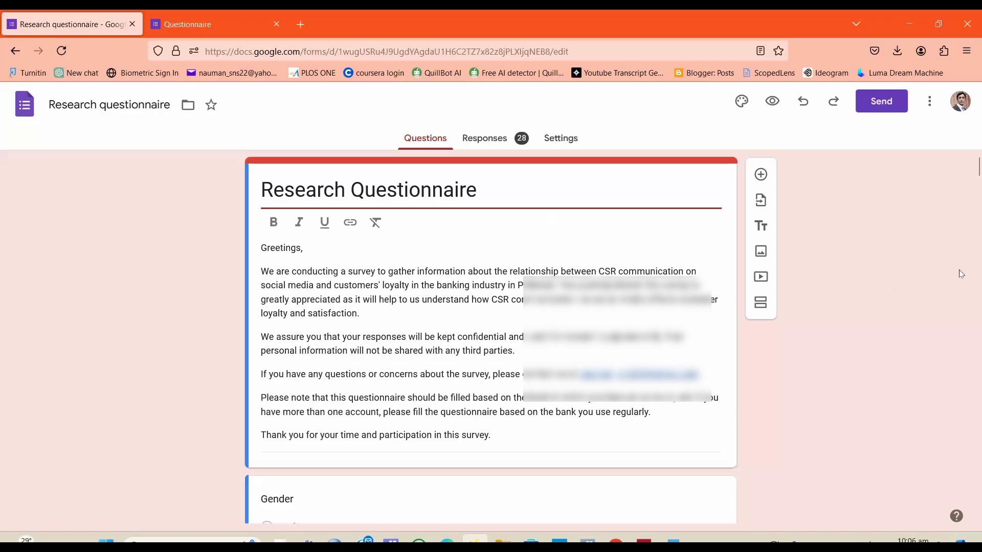
# Step: Open the Research questionnaire's responses summary and open them in the linked spreadsheet
pyautogui.moveTo(978, 166)
pyautogui.mouseDown()
pyautogui.moveTo(978, 351)
pyautogui.moveTo(978, 167)
pyautogui.mouseUp()
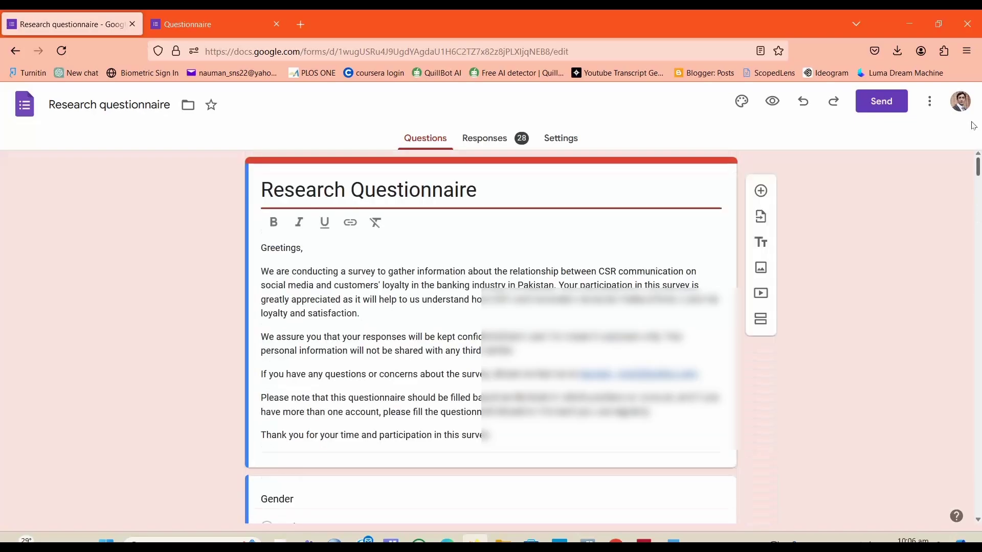
pyautogui.click(490, 138)
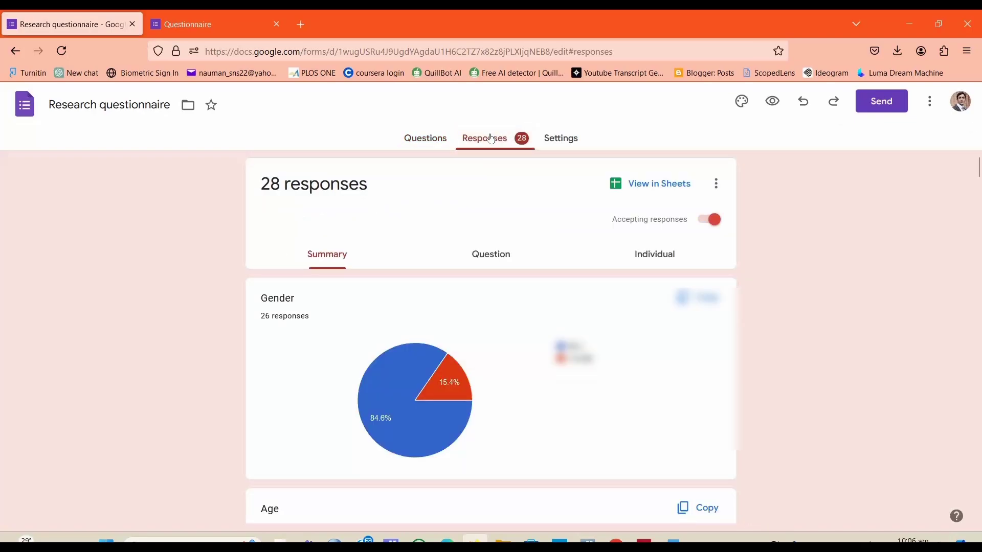
pyautogui.click(506, 257)
pyautogui.click(342, 253)
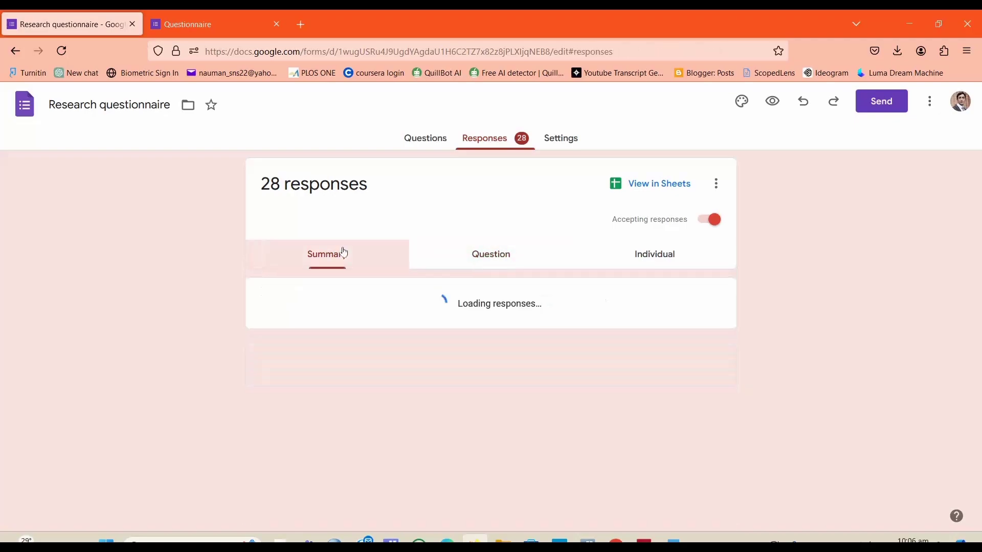
pyautogui.click(658, 190)
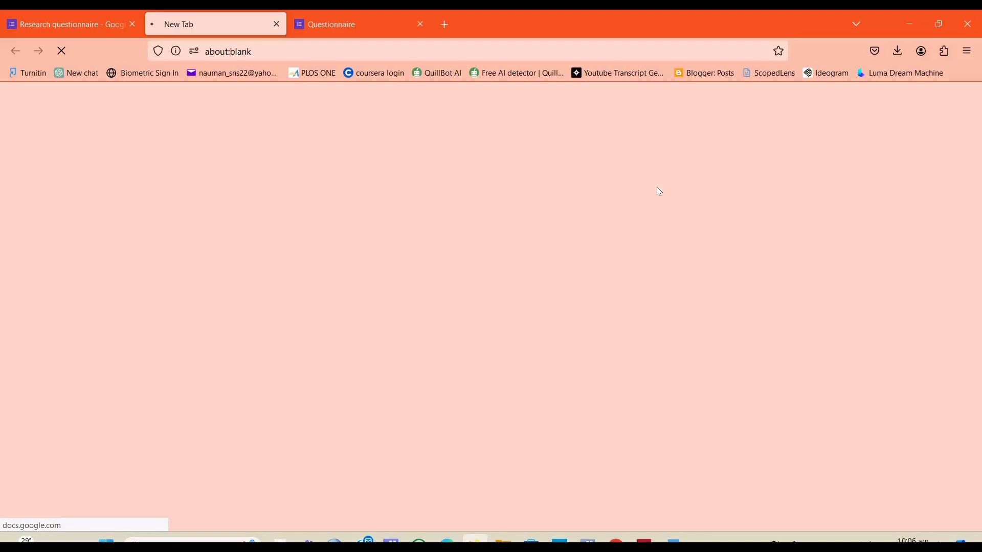
pyautogui.click(96, 16)
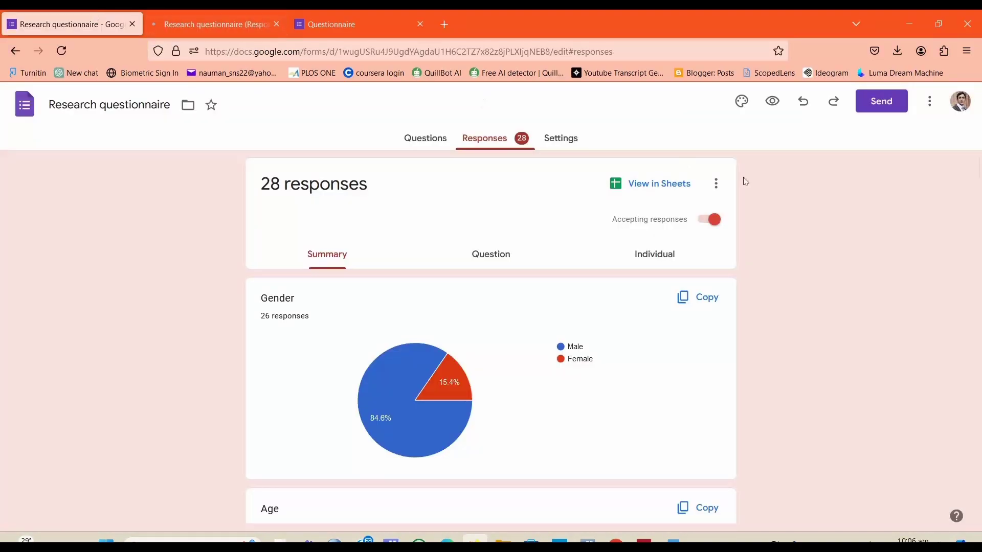
# Step: Download the form's responses as a CSV file from the responses options
pyautogui.click(716, 184)
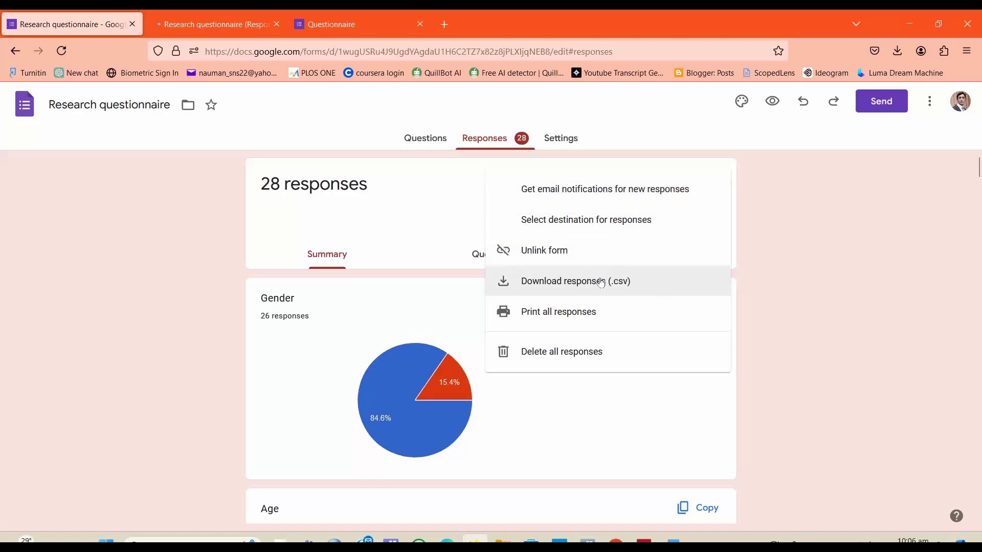
pyautogui.click(571, 282)
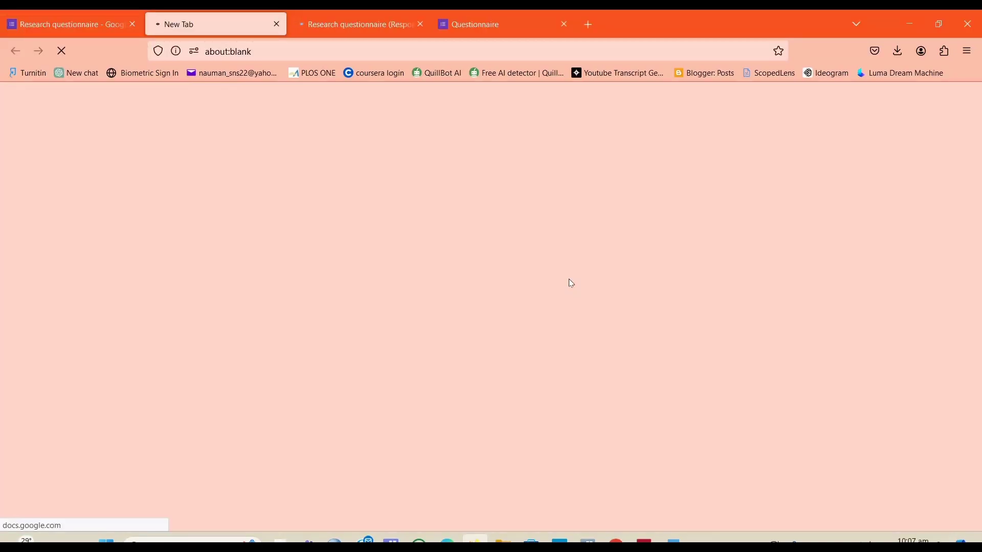
pyautogui.click(355, 14)
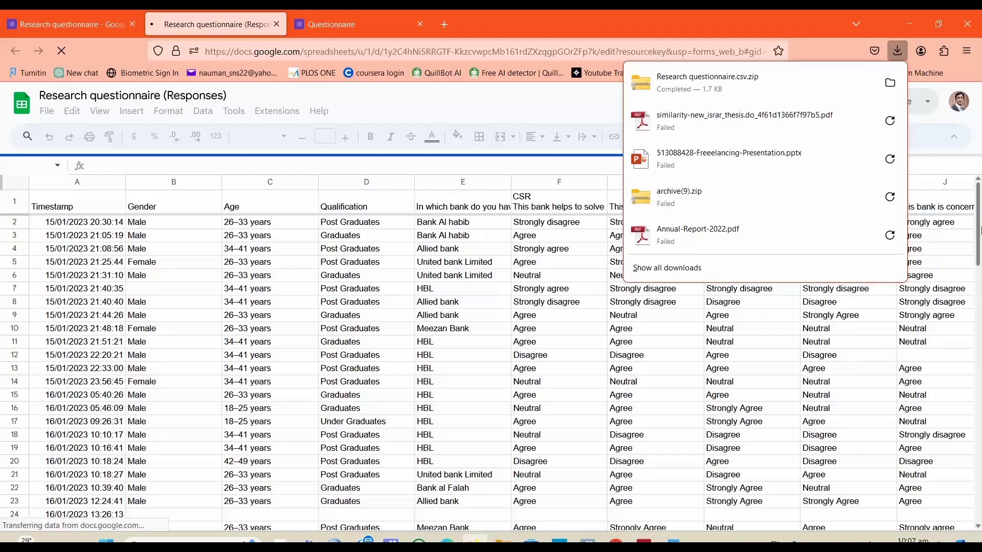
pyautogui.click(981, 230)
pyautogui.moveTo(980, 230)
pyautogui.mouseDown()
pyautogui.moveTo(980, 263)
pyautogui.moveTo(981, 224)
pyautogui.mouseUp()
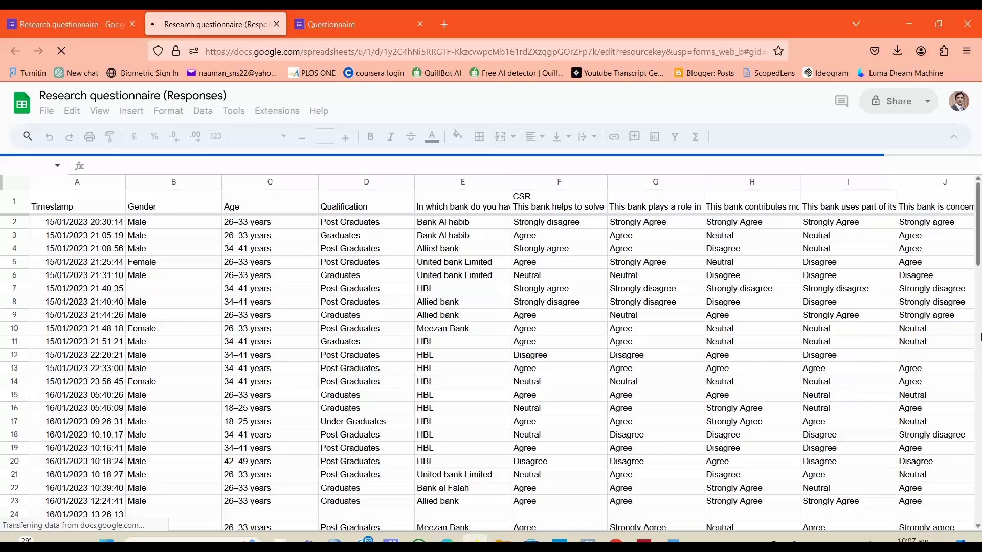
pyautogui.moveTo(980, 247)
pyautogui.mouseDown()
pyautogui.moveTo(979, 306)
pyautogui.moveTo(980, 253)
pyautogui.mouseUp()
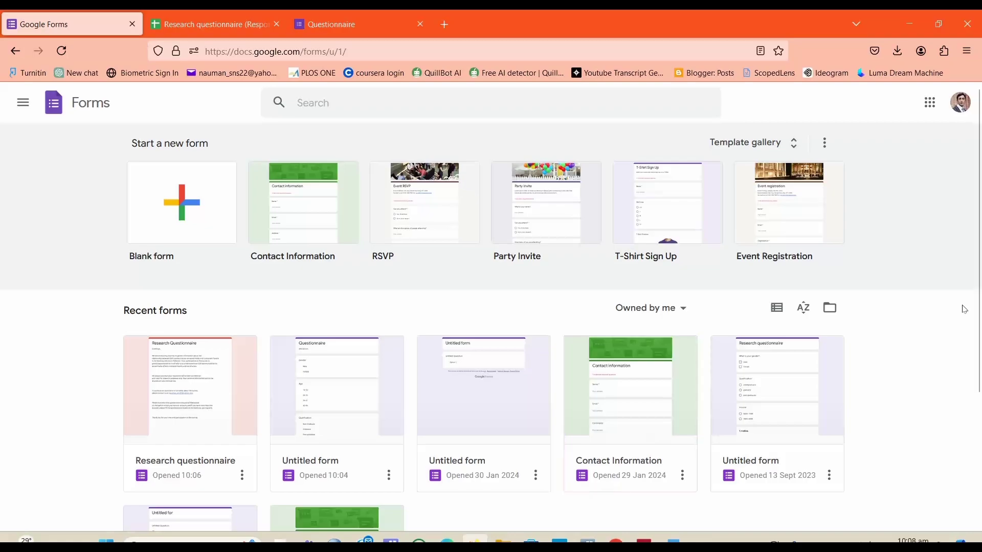
pyautogui.scroll(-2, 980, 310)
pyautogui.moveTo(981, 311); pyautogui.dragTo(980, 420)
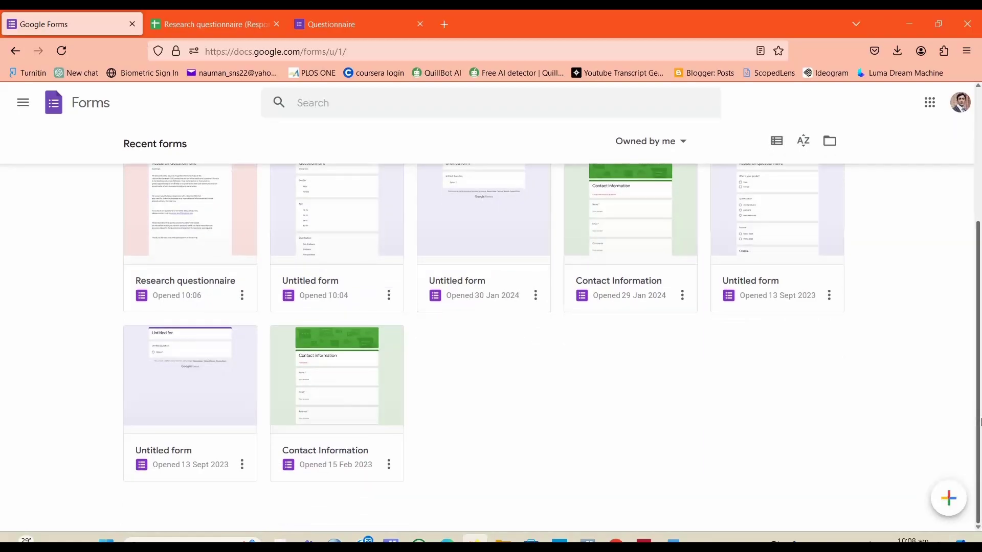
pyautogui.moveTo(980, 423)
pyautogui.mouseDown()
pyautogui.moveTo(980, 377)
pyautogui.moveTo(980, 415)
pyautogui.mouseUp()
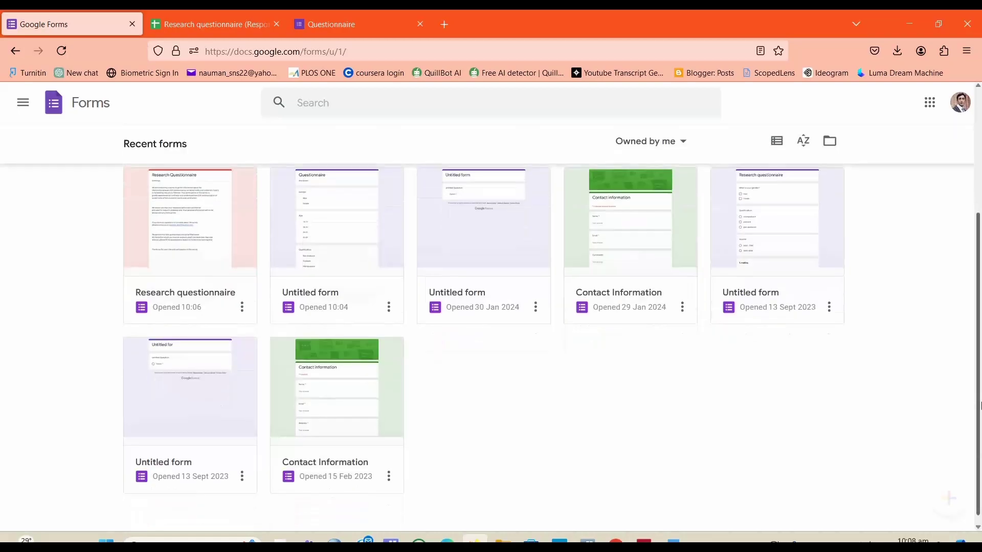
pyautogui.click(322, 478)
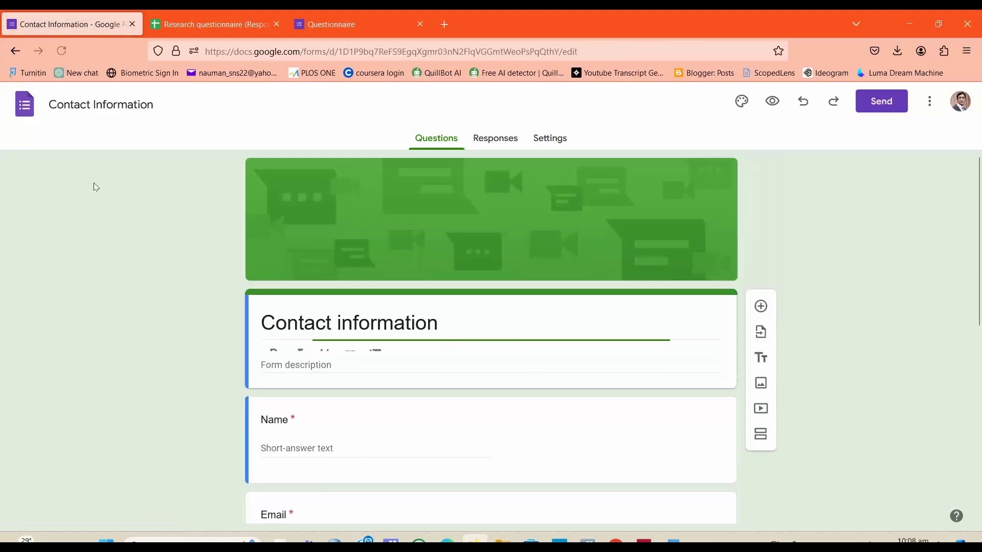
pyautogui.click(15, 52)
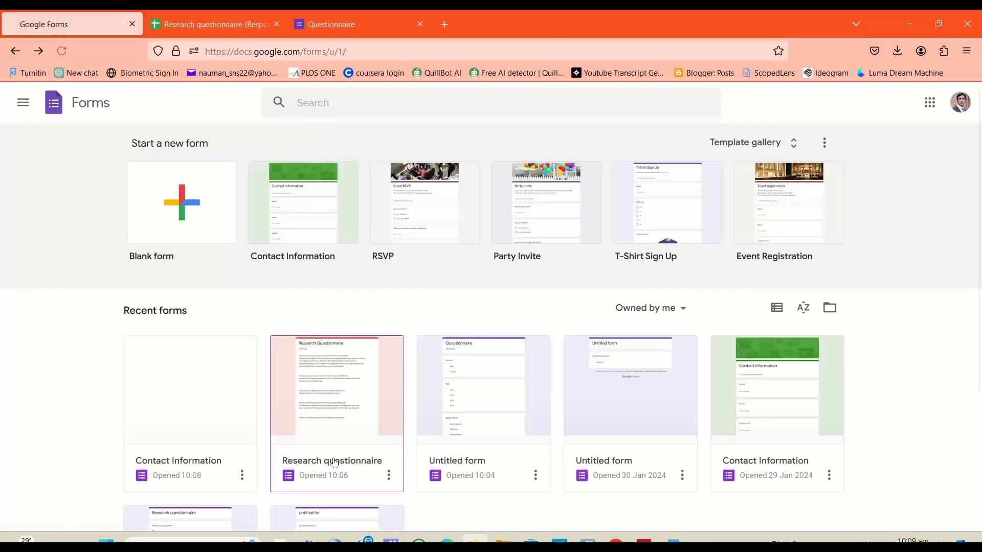
# Step: Open the Research questionnaire form and copy its sharing link from the Send form dialog
pyautogui.click(359, 418)
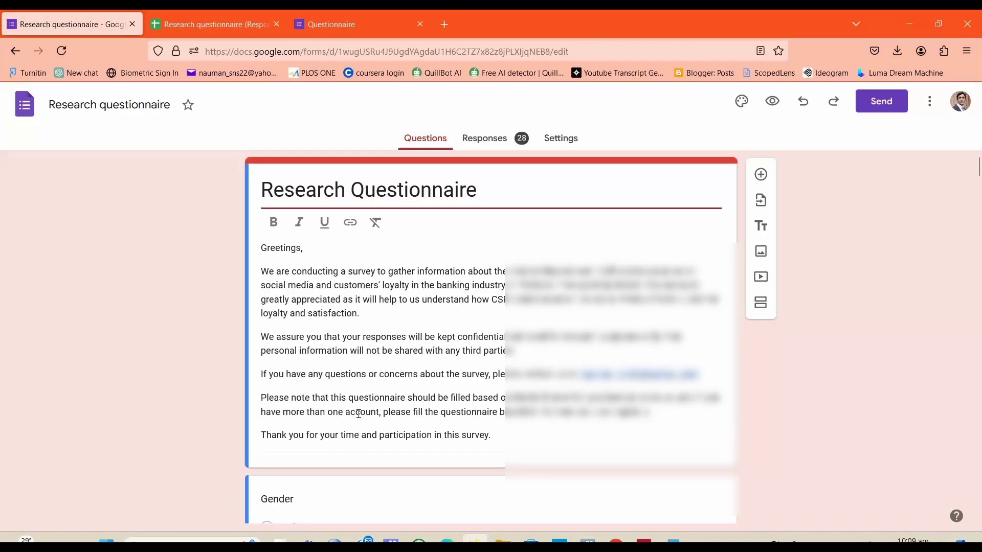
pyautogui.click(880, 104)
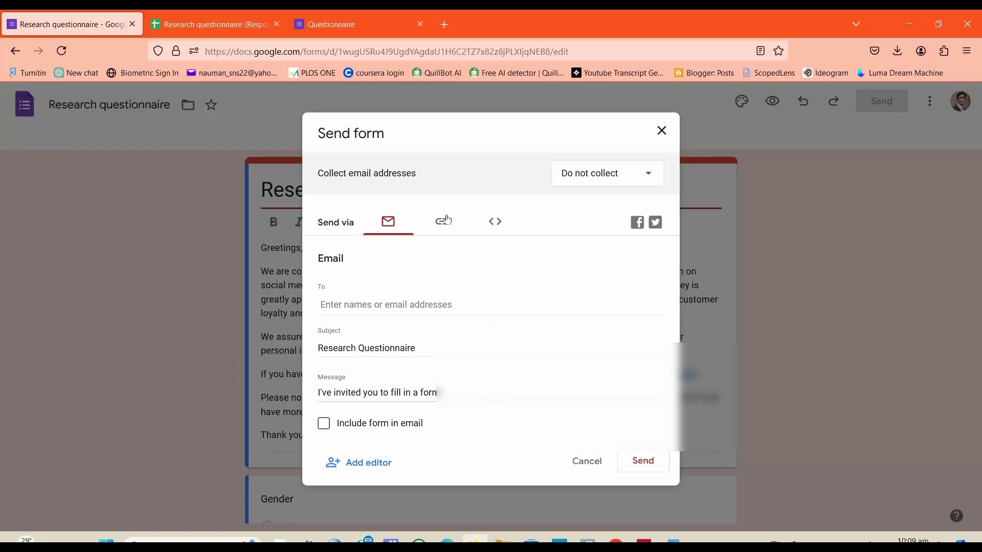
pyautogui.click(442, 223)
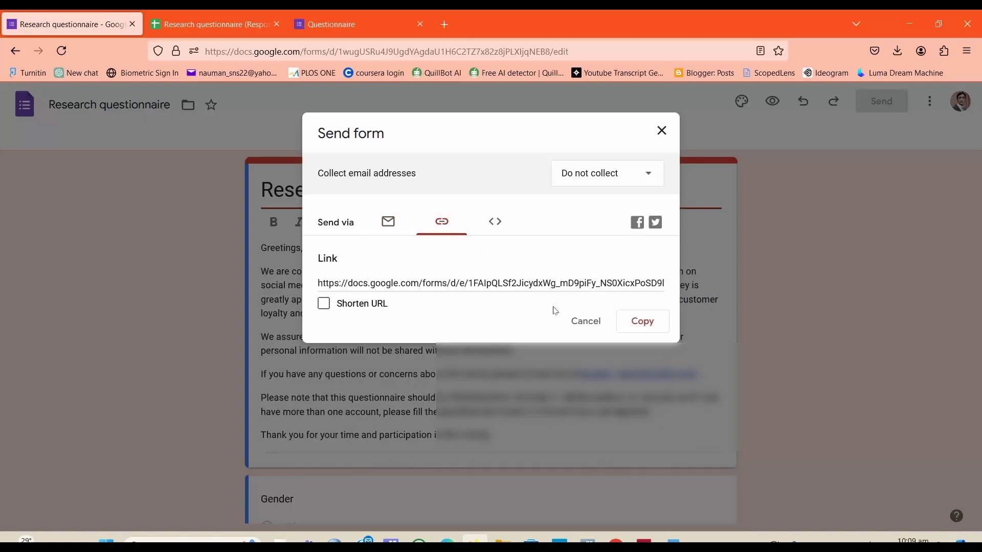
pyautogui.click(632, 325)
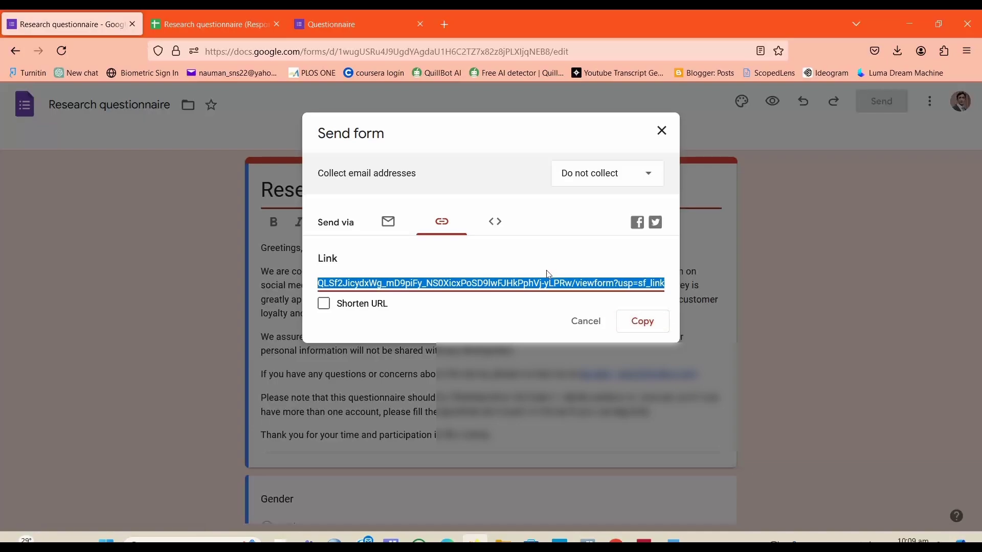
pyautogui.click(493, 225)
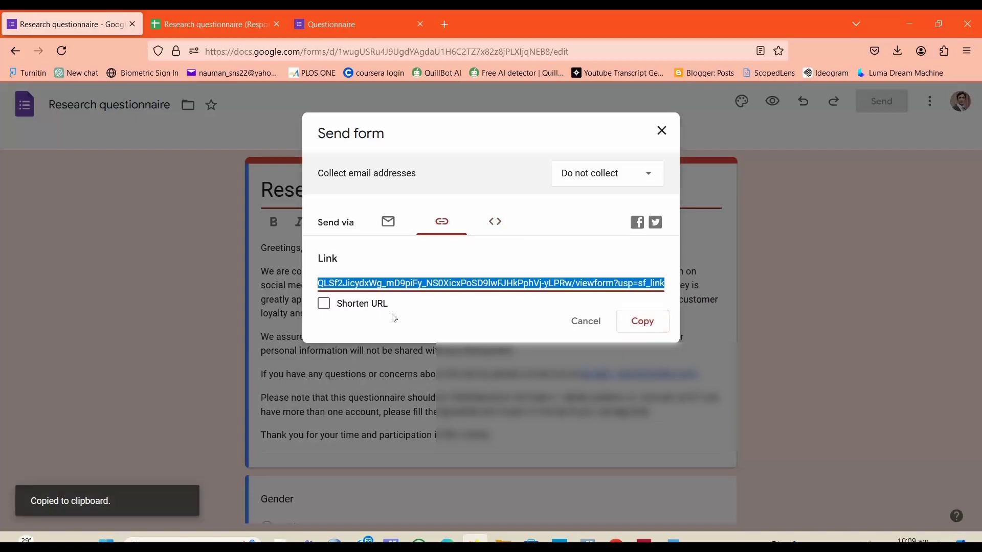
# Step: Shorten the sharing URL, copy the short link, and close the Send form dialog
pyautogui.click(324, 303)
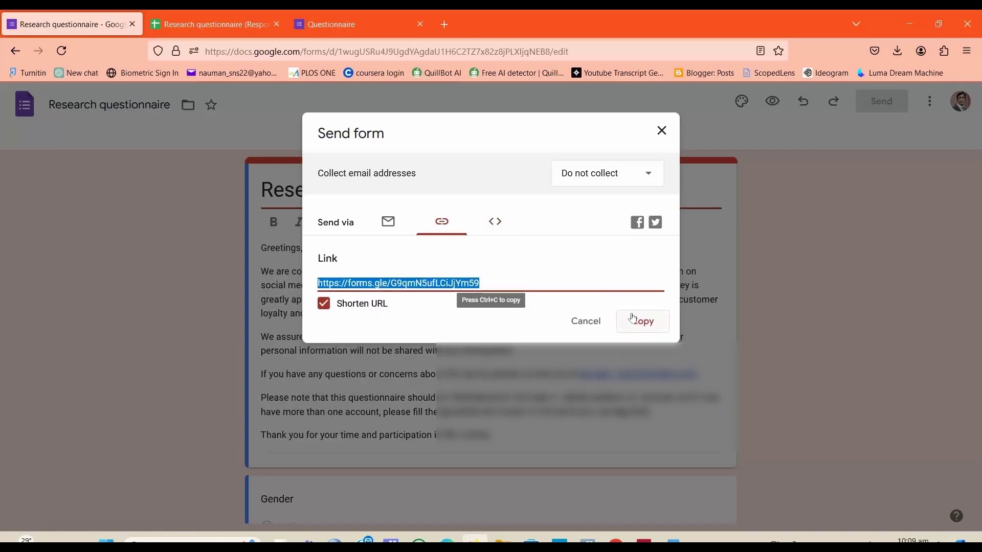
pyautogui.click(526, 317)
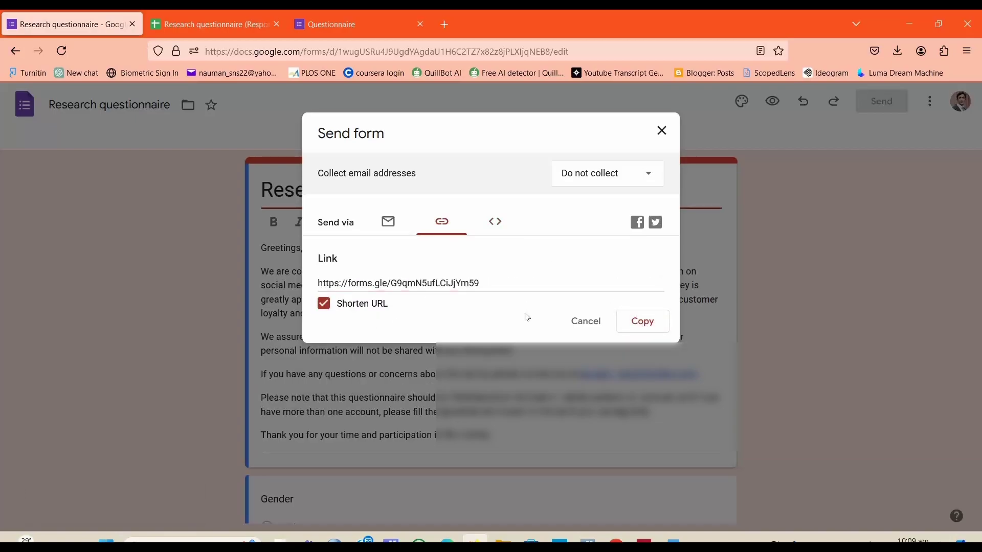
pyautogui.click(646, 322)
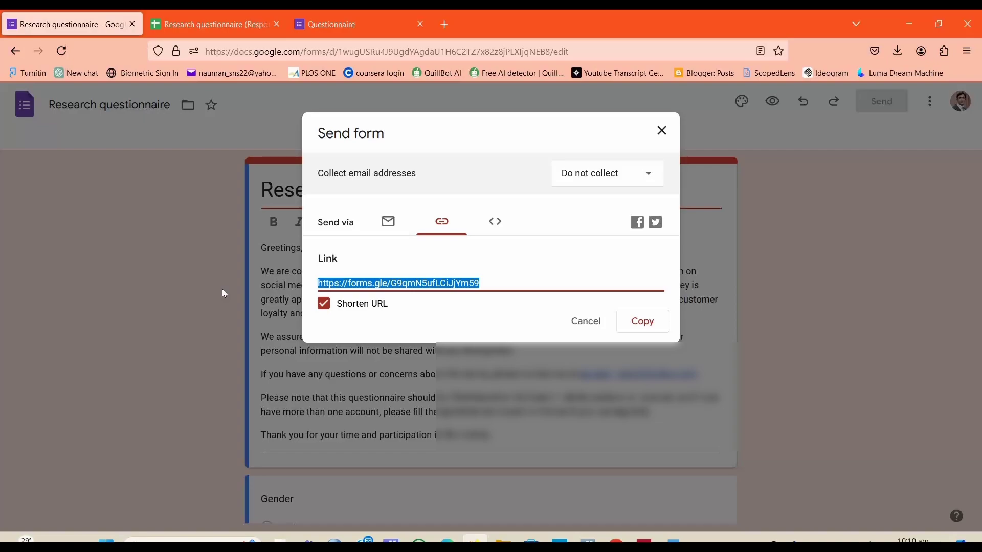
pyautogui.click(662, 130)
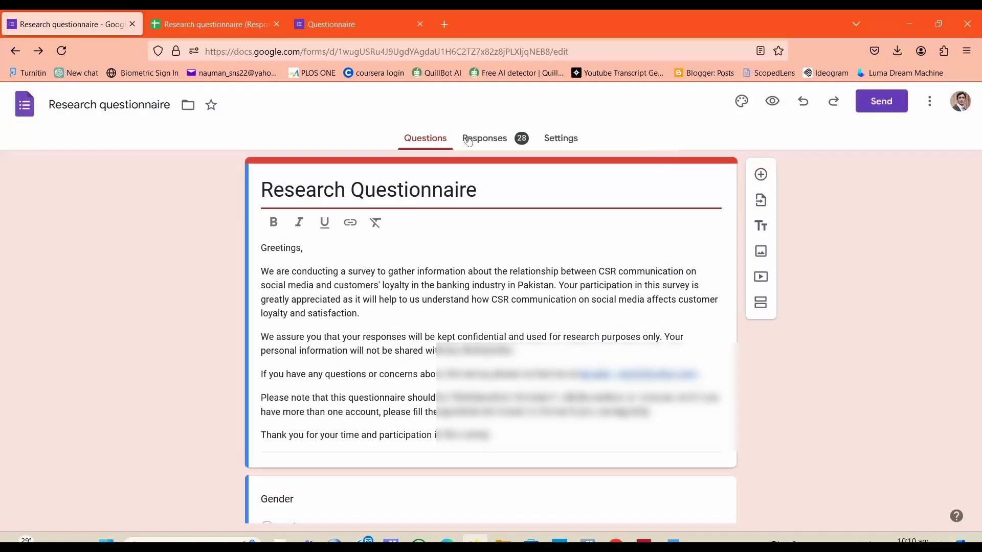
# Step: Go to the form's responses and open the responses options menu
pyautogui.click(470, 141)
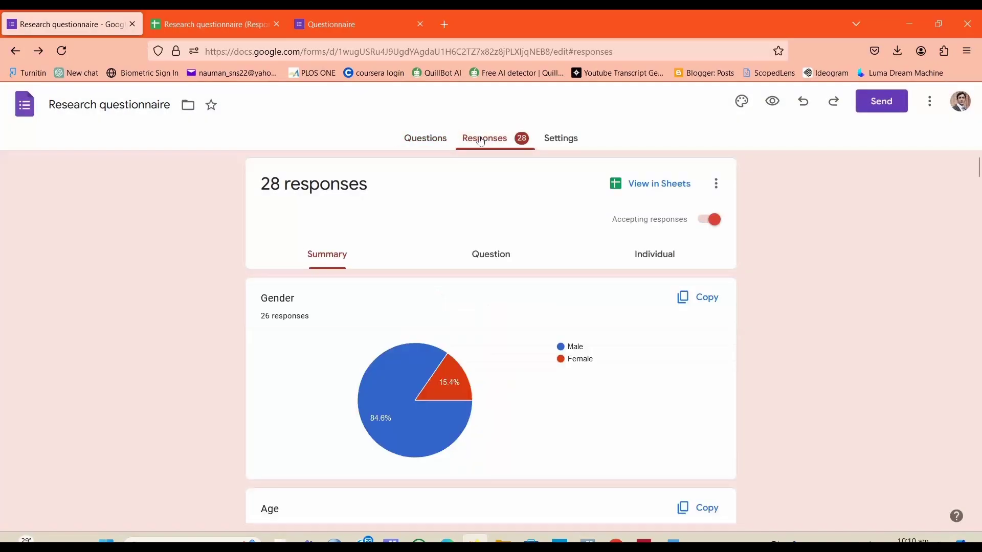
pyautogui.click(716, 184)
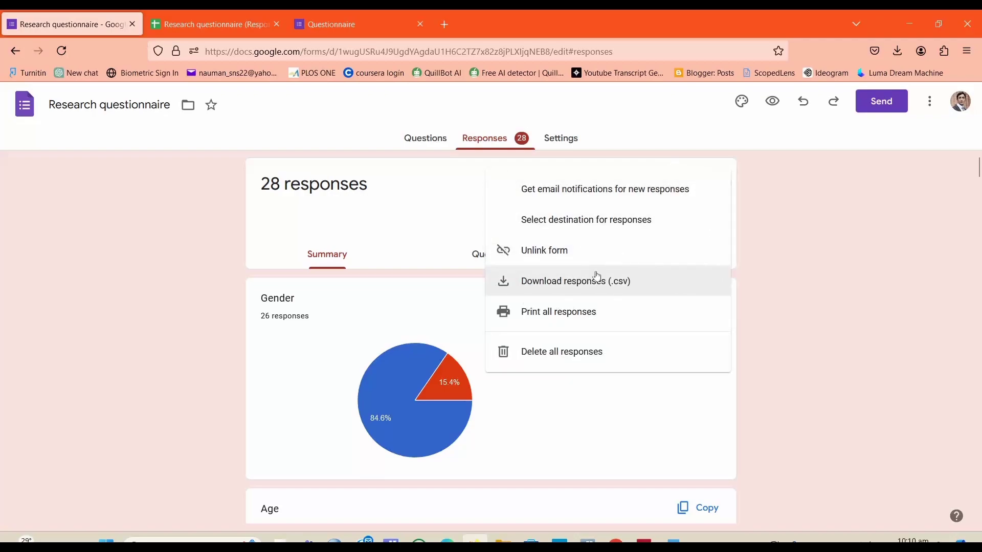